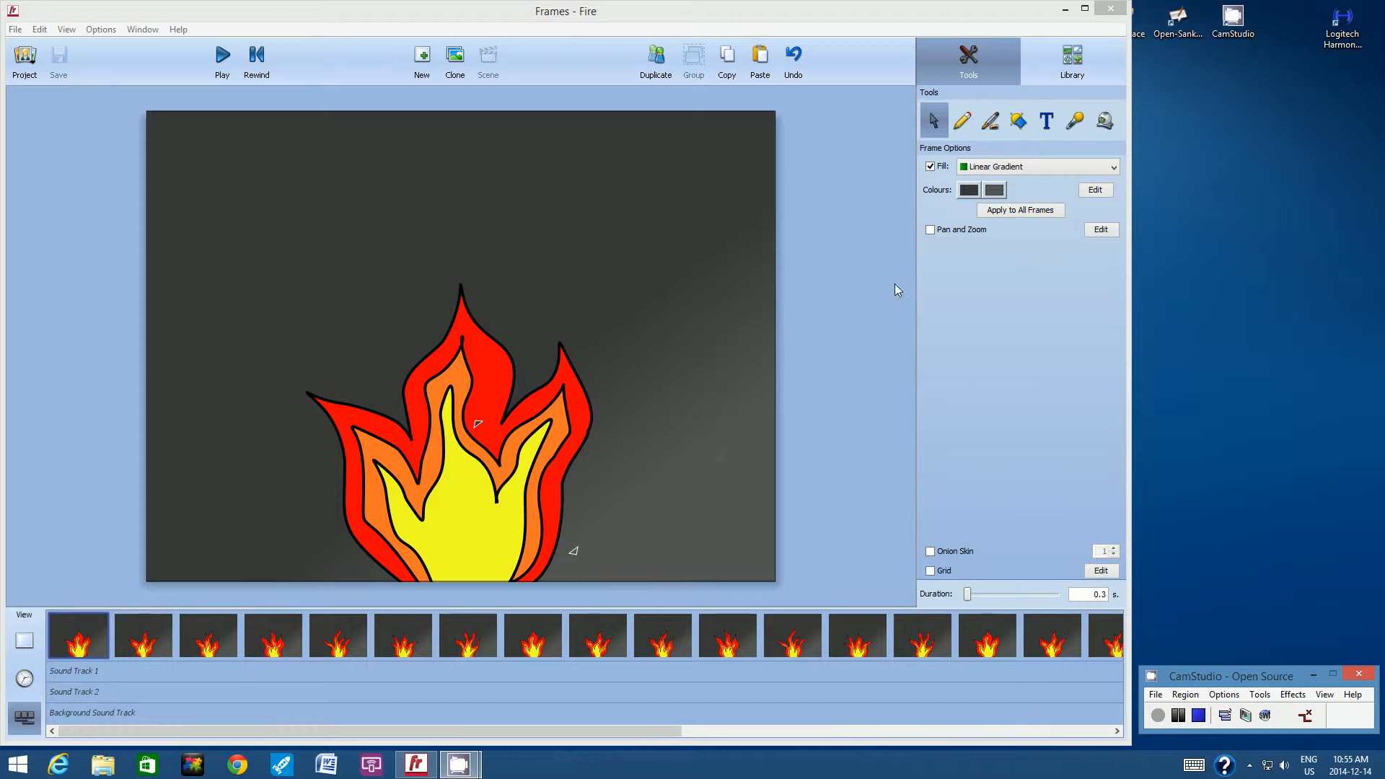
On the second frame, set up the Pencil tool with a slightly thinner black stroke and a solid red fill.
left_click(608, 18)
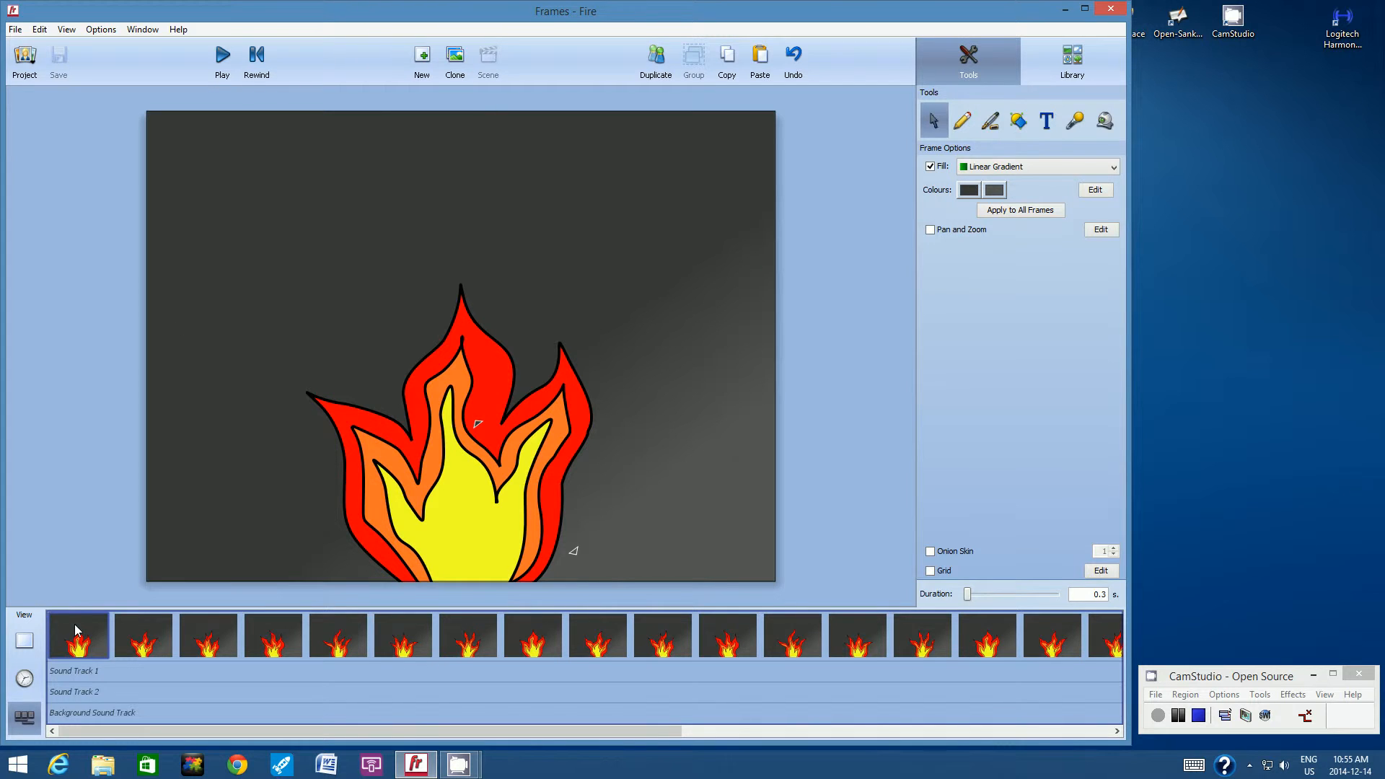
left_click(140, 631)
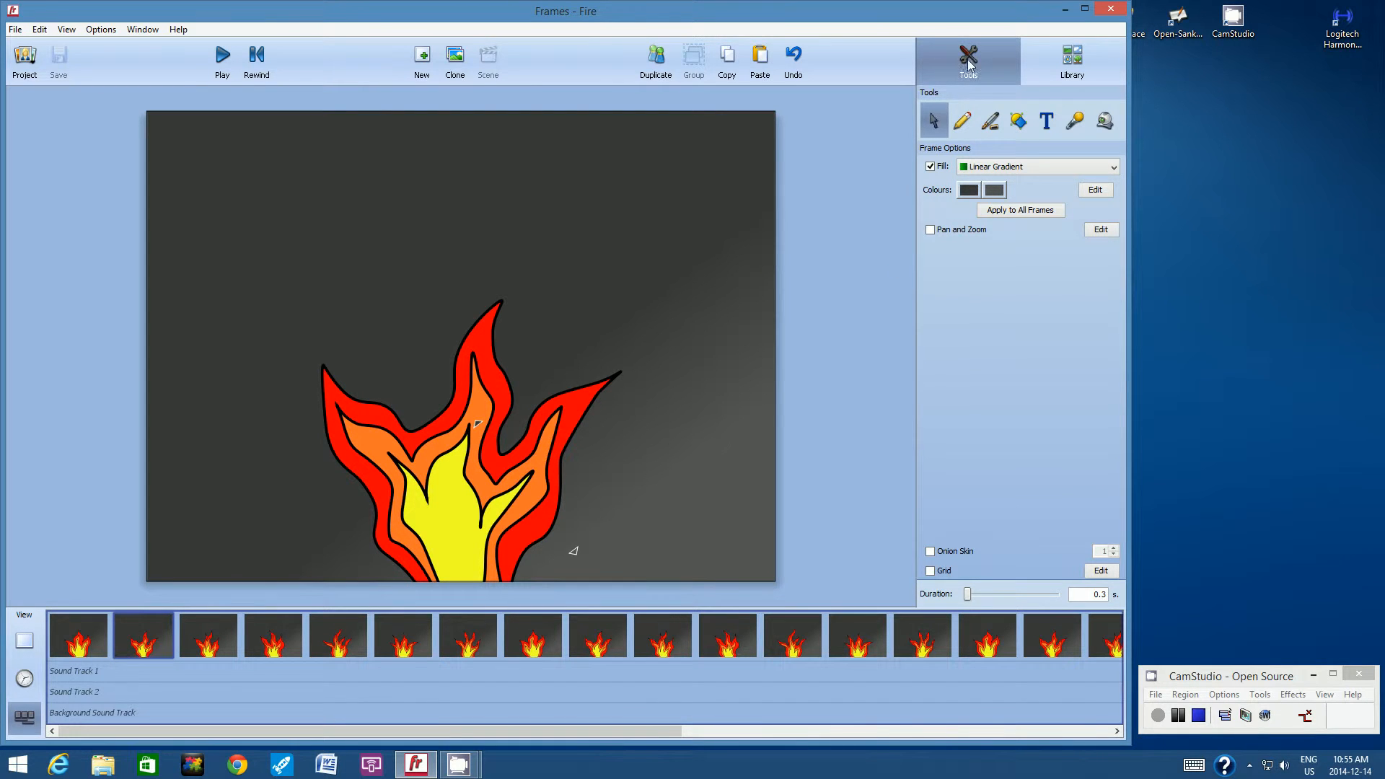
left_click(962, 123)
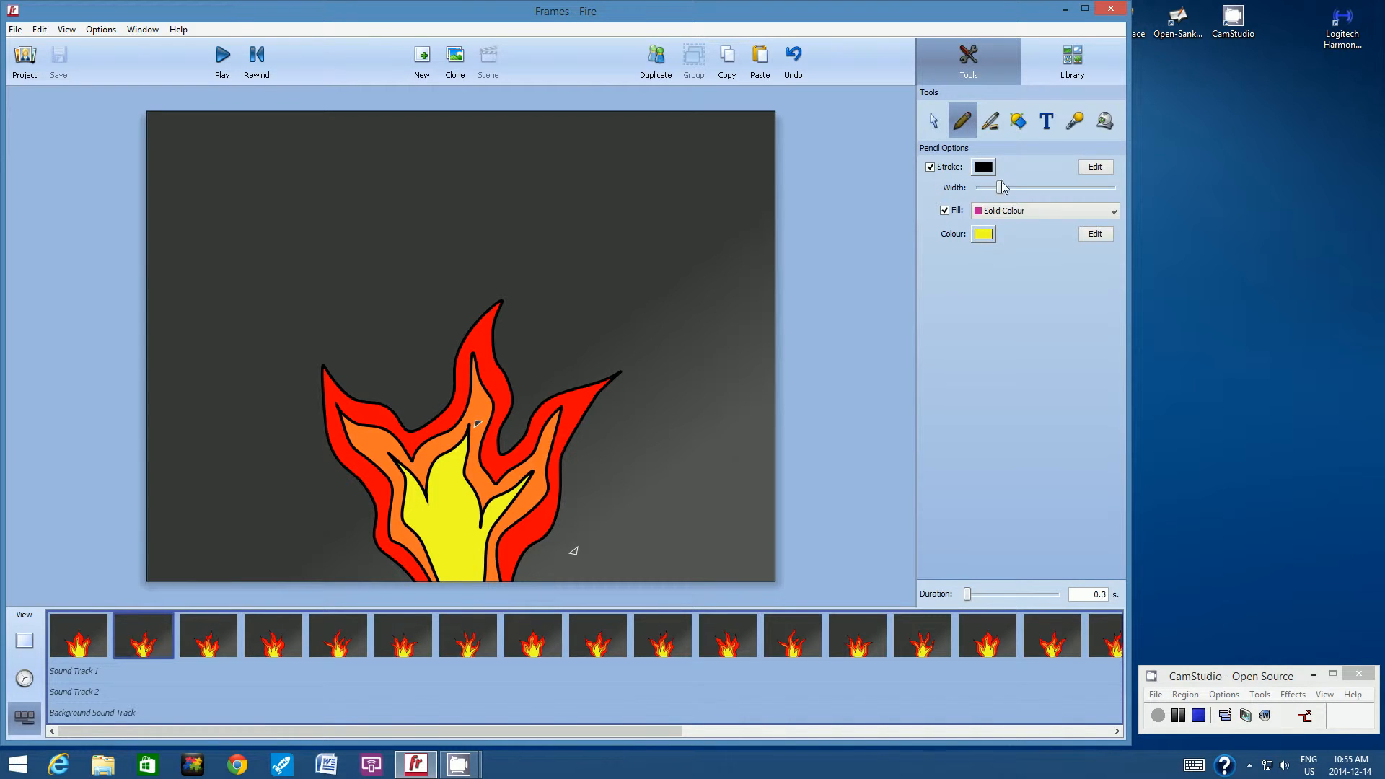
left_click_drag(1002, 182, 995, 182)
left_click(983, 234)
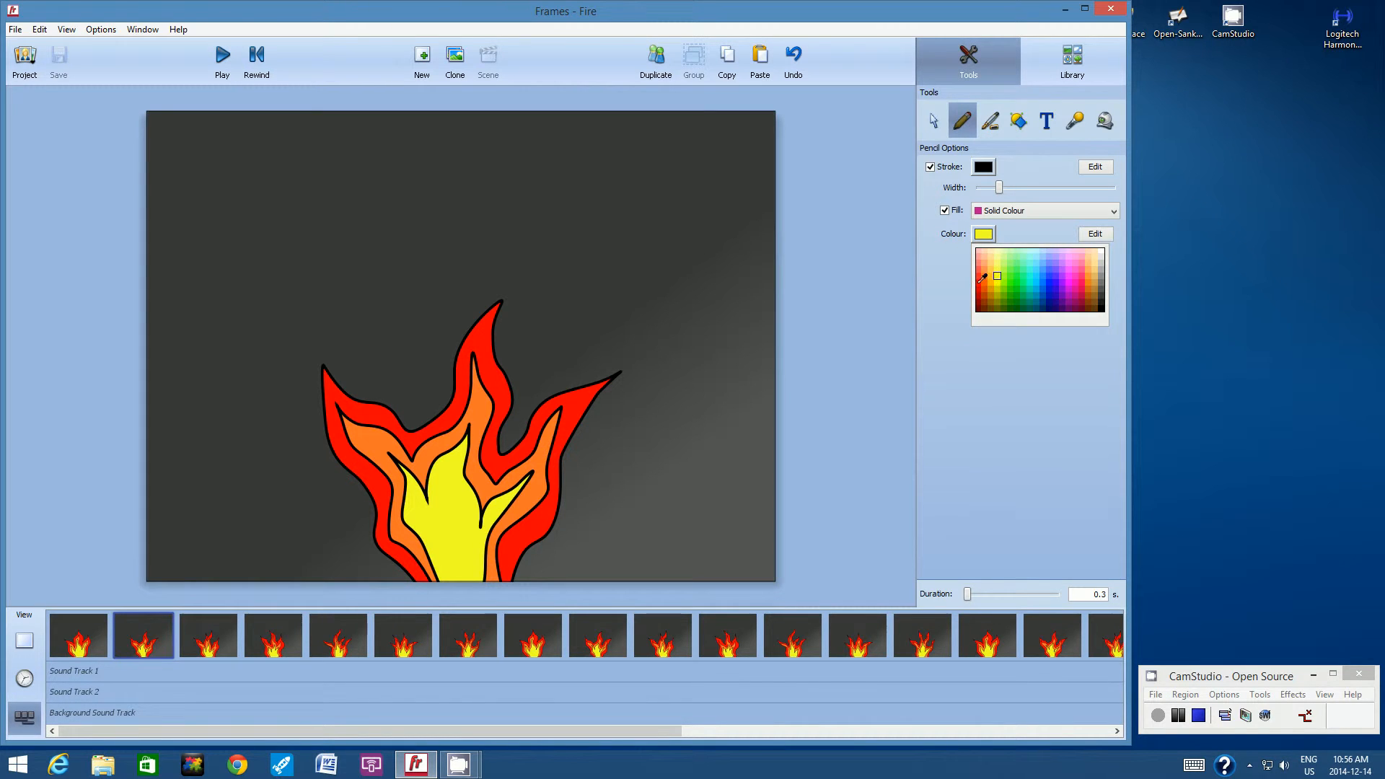
left_click(980, 281)
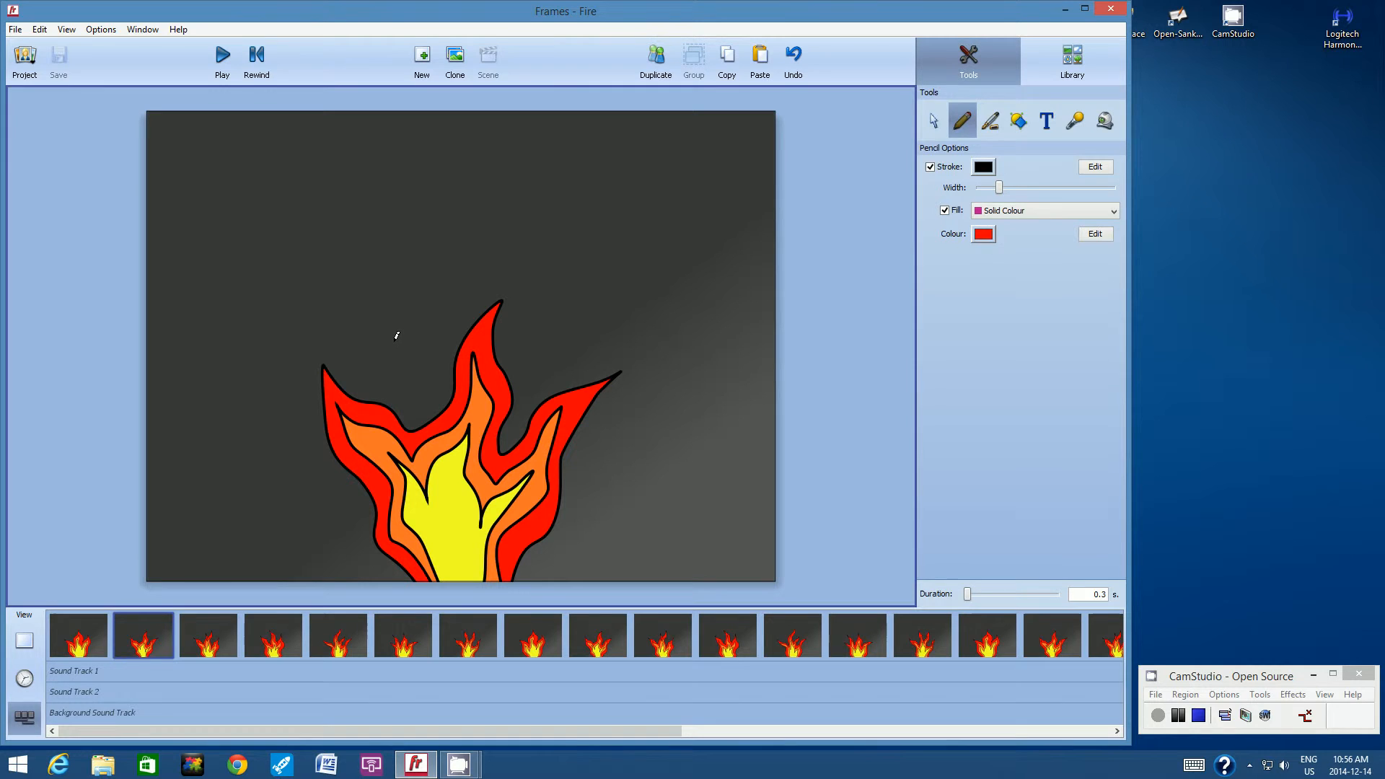
Draw two small red sparks above the gaps between the flame tips in the second frame, and switch to the sixth frame.
mouse_move(393, 339)
left_mouse_down()
mouse_move(408, 368)
mouse_move(414, 354)
mouse_move(394, 341)
left_mouse_up()
mouse_move(531, 353)
left_mouse_down()
mouse_move(539, 290)
mouse_move(555, 319)
mouse_move(535, 348)
left_mouse_up()
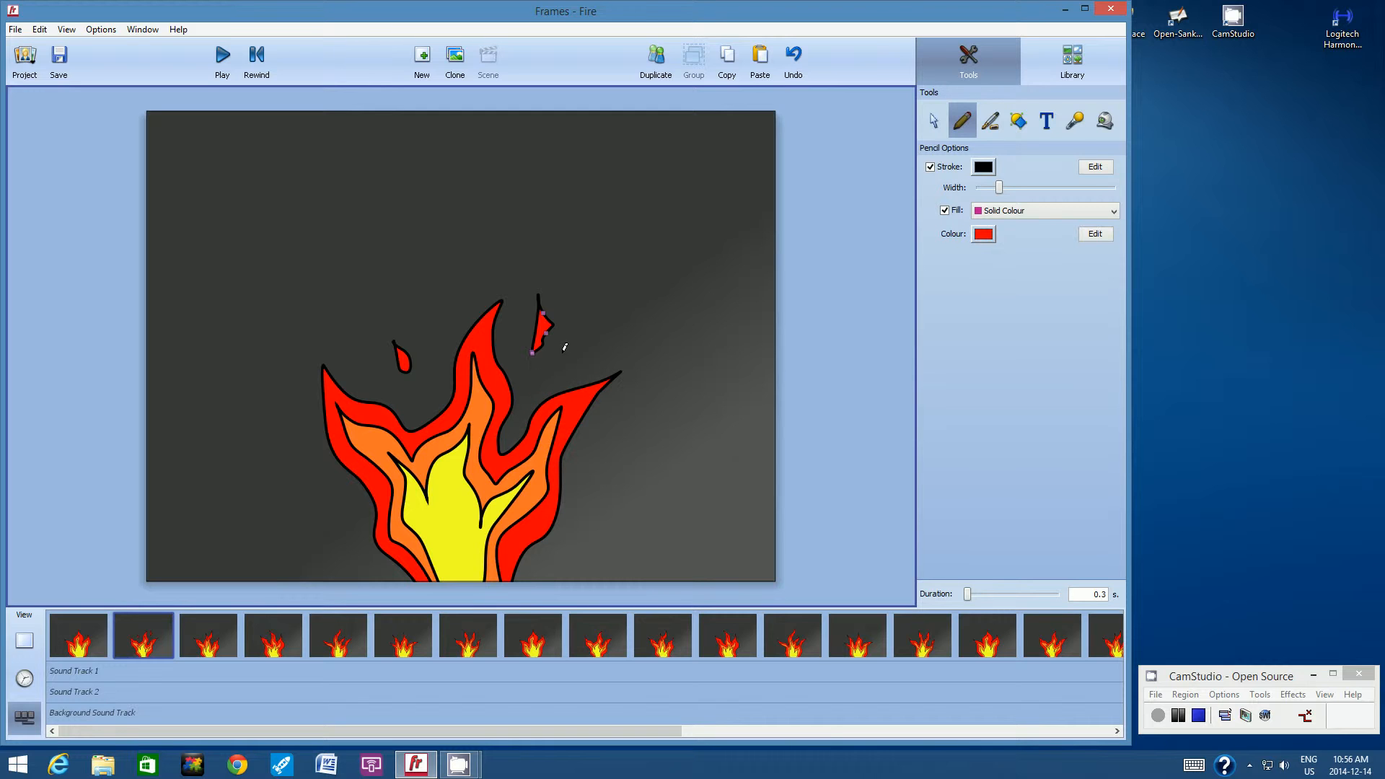
left_click(159, 635)
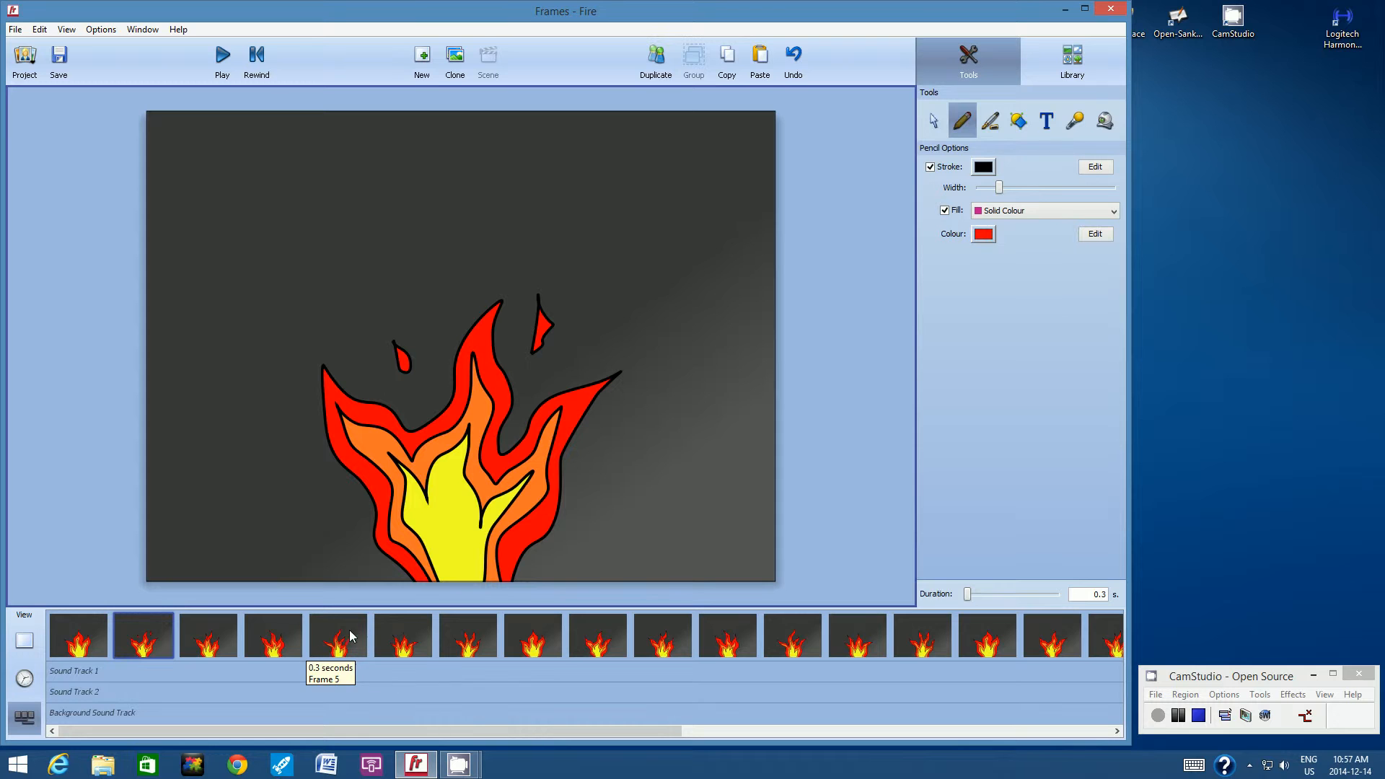
left_click(388, 629)
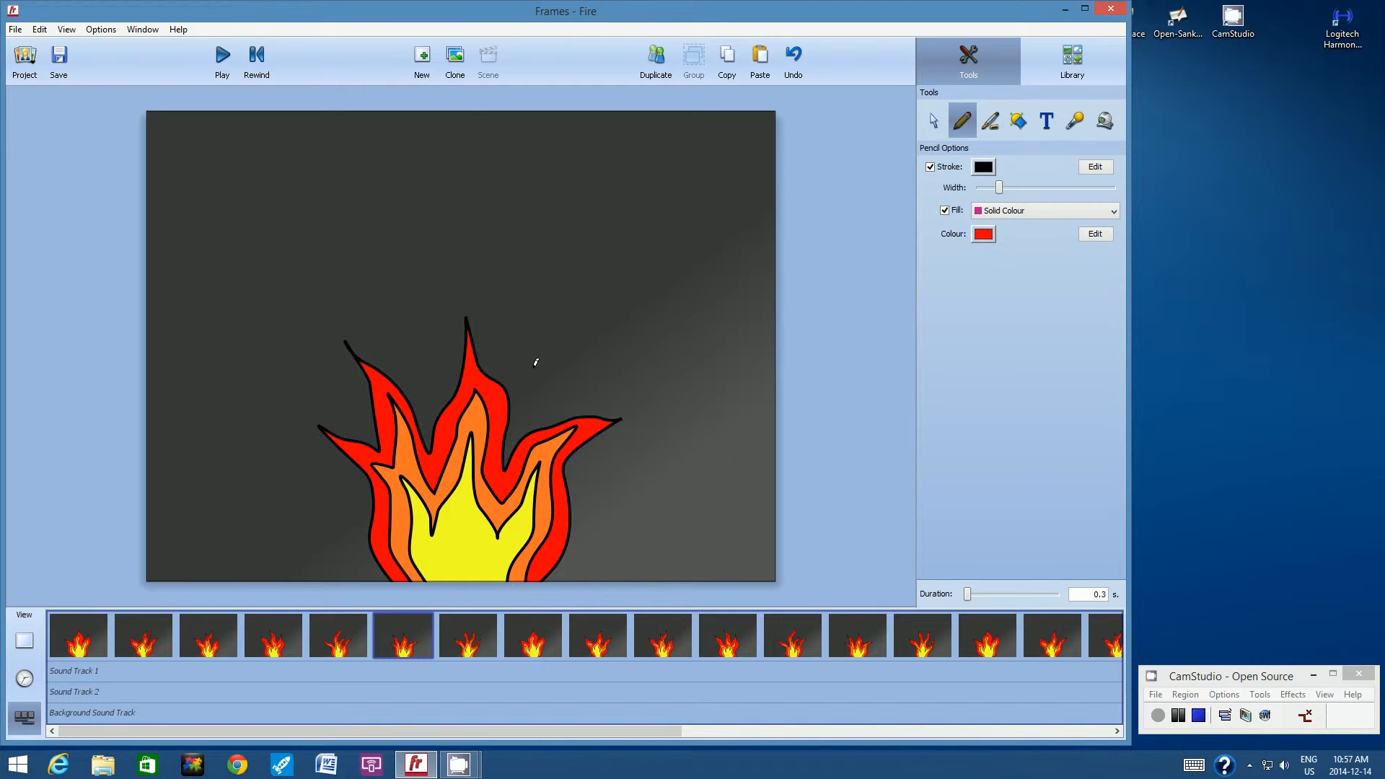
mouse_move(534, 365)
left_mouse_down()
mouse_move(541, 299)
mouse_move(553, 331)
mouse_move(534, 367)
left_mouse_up()
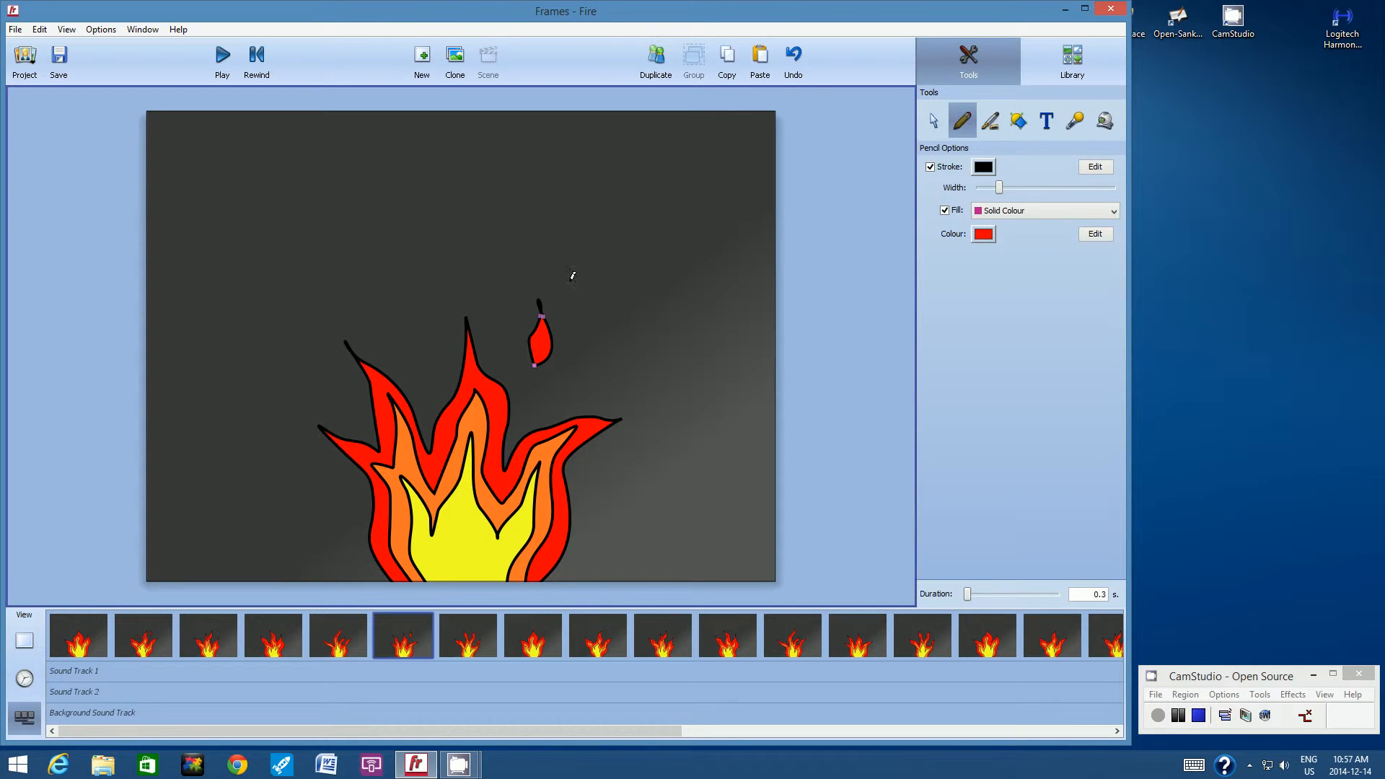
left_click(793, 57)
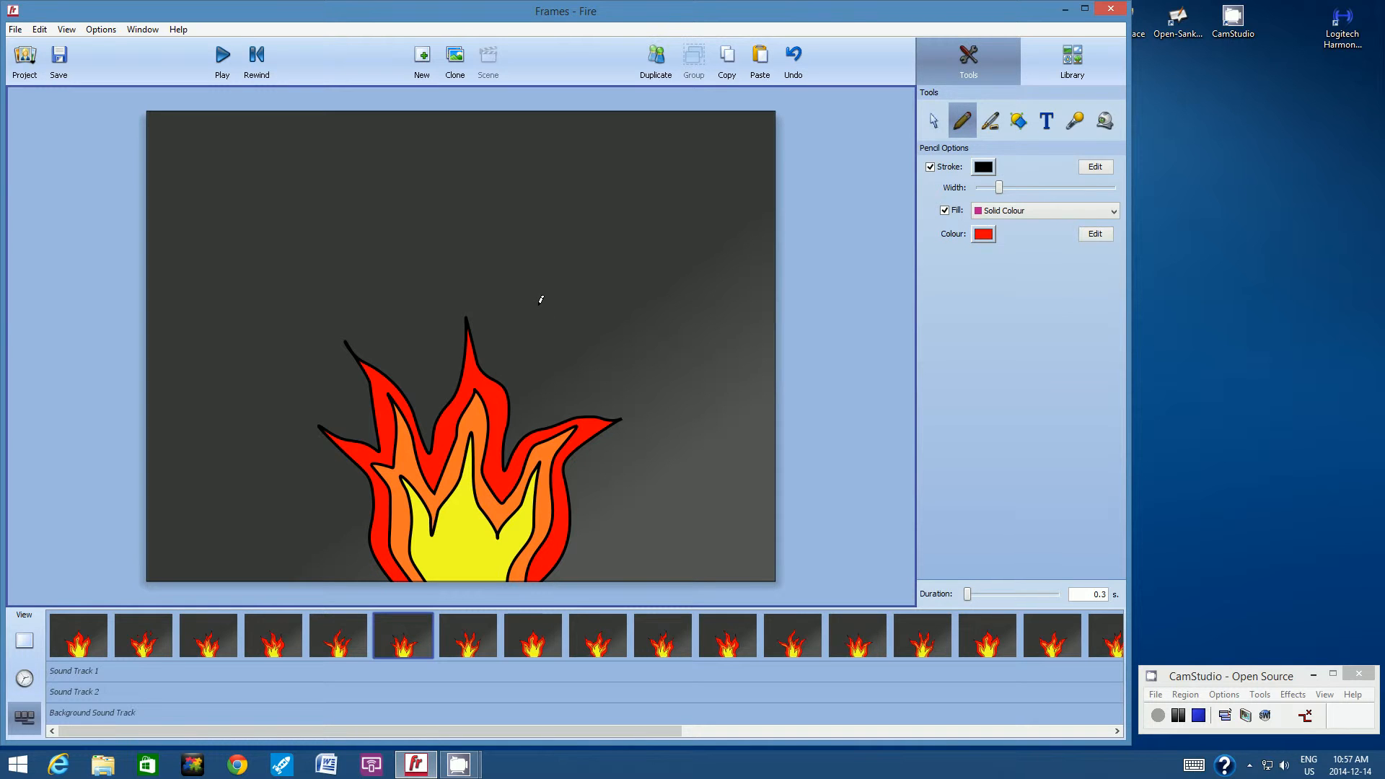
mouse_move(538, 303)
left_mouse_down()
mouse_move(529, 370)
mouse_move(575, 318)
mouse_move(555, 326)
mouse_move(538, 303)
left_mouse_up()
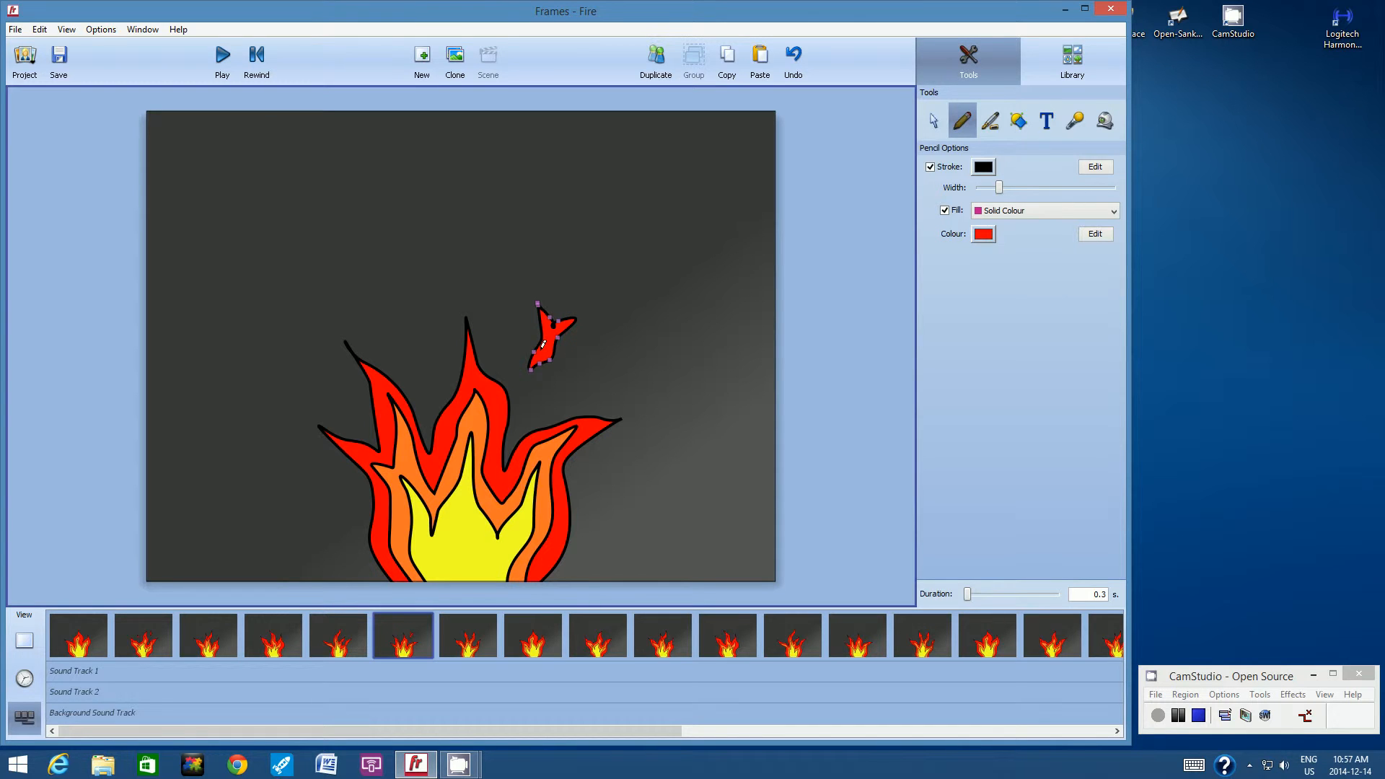
left_click(794, 56)
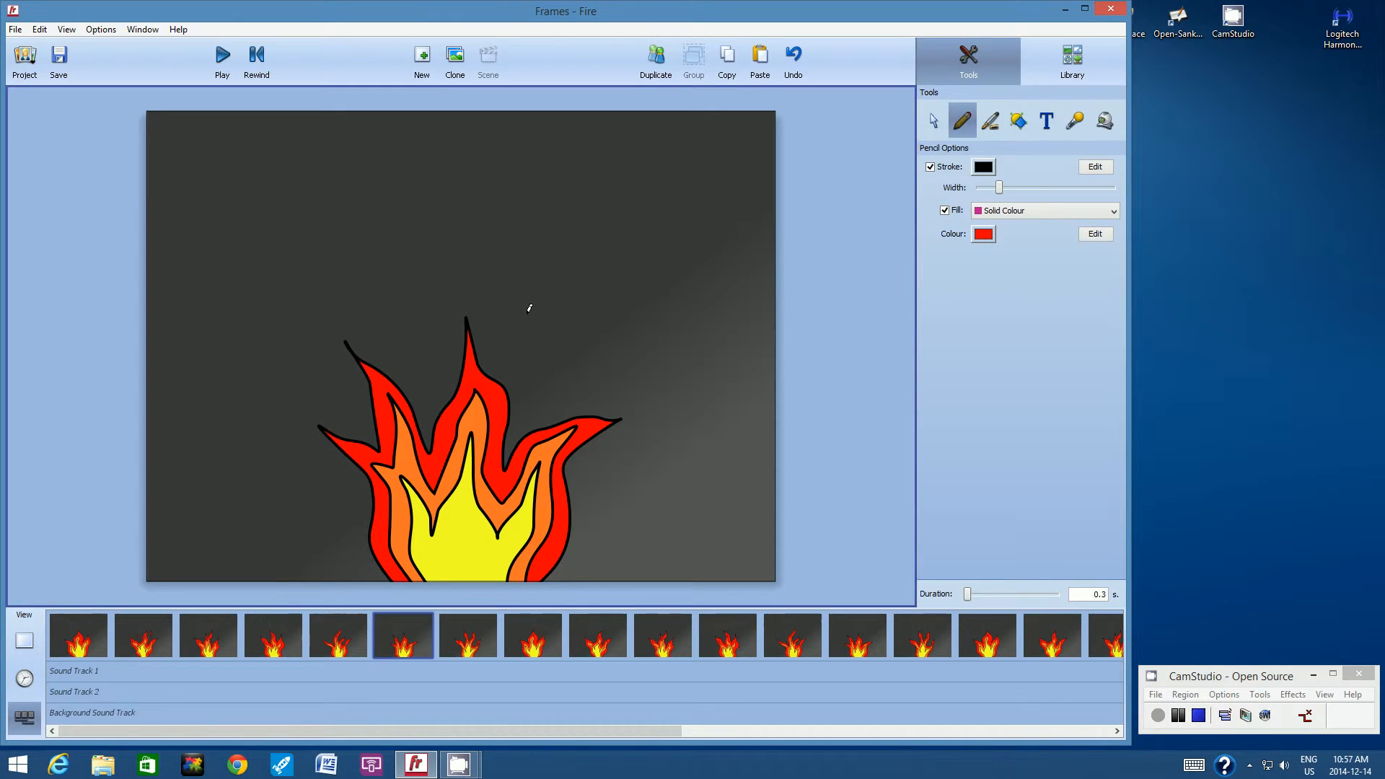
Draw a forked red spark above the flame's right side and another spark beside its left side in the sixth frame.
mouse_move(527, 314)
left_mouse_down()
mouse_move(527, 374)
mouse_move(571, 330)
mouse_move(545, 334)
mouse_move(527, 313)
left_mouse_up()
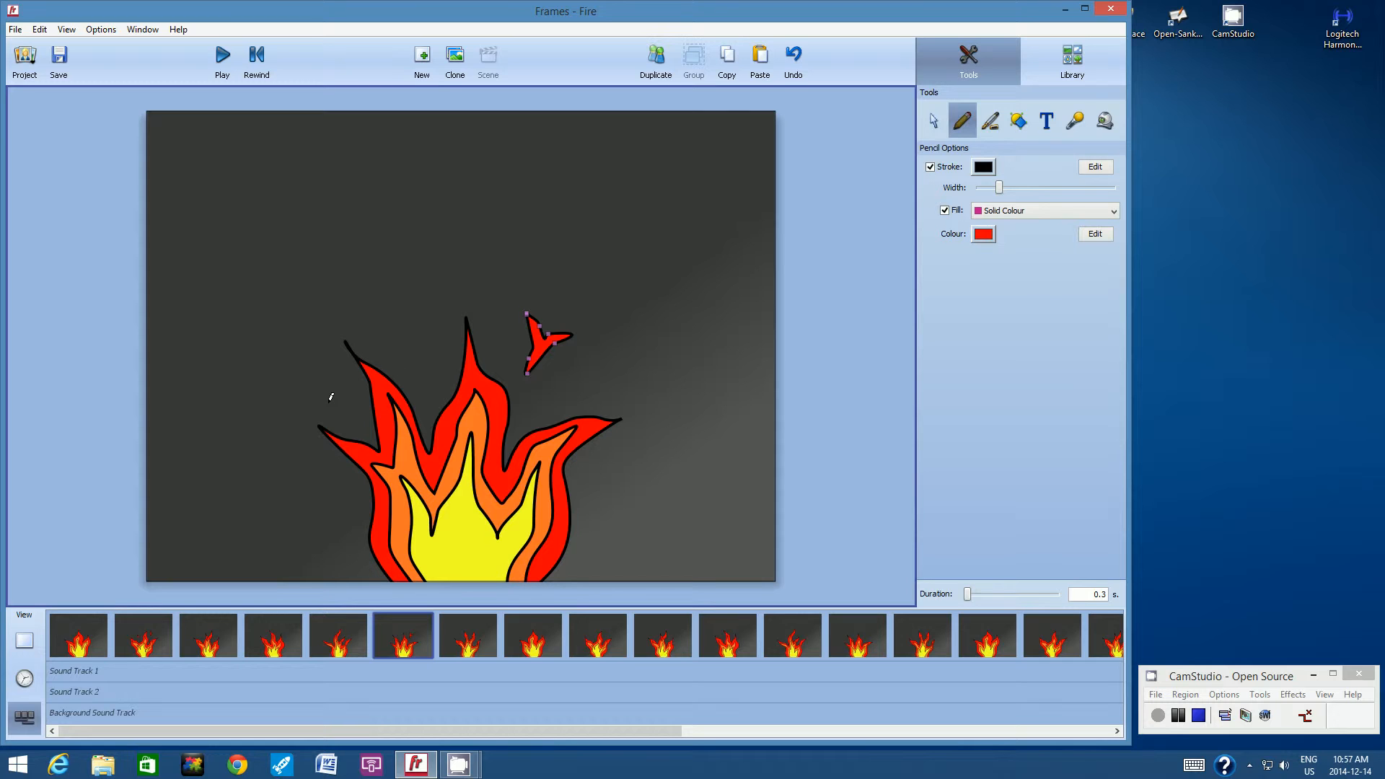
mouse_move(331, 396)
left_mouse_down()
mouse_move(307, 359)
mouse_move(335, 384)
mouse_move(329, 401)
left_mouse_up()
Draw two red sparks above the flame in the tenth frame, redrawing the right one as a forked shape.
left_click(658, 633)
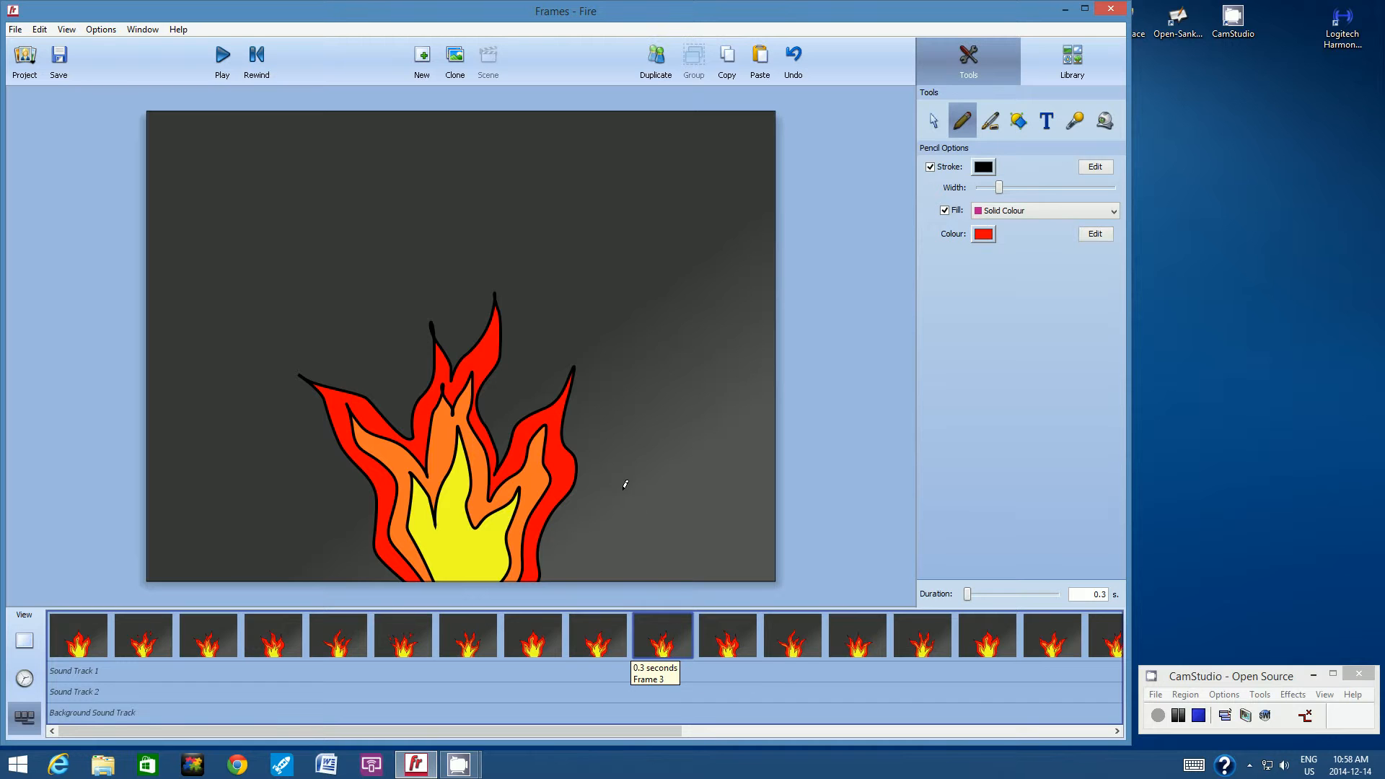
mouse_move(517, 375)
left_mouse_down()
mouse_move(536, 297)
mouse_move(550, 355)
mouse_move(534, 390)
mouse_move(518, 377)
left_mouse_up()
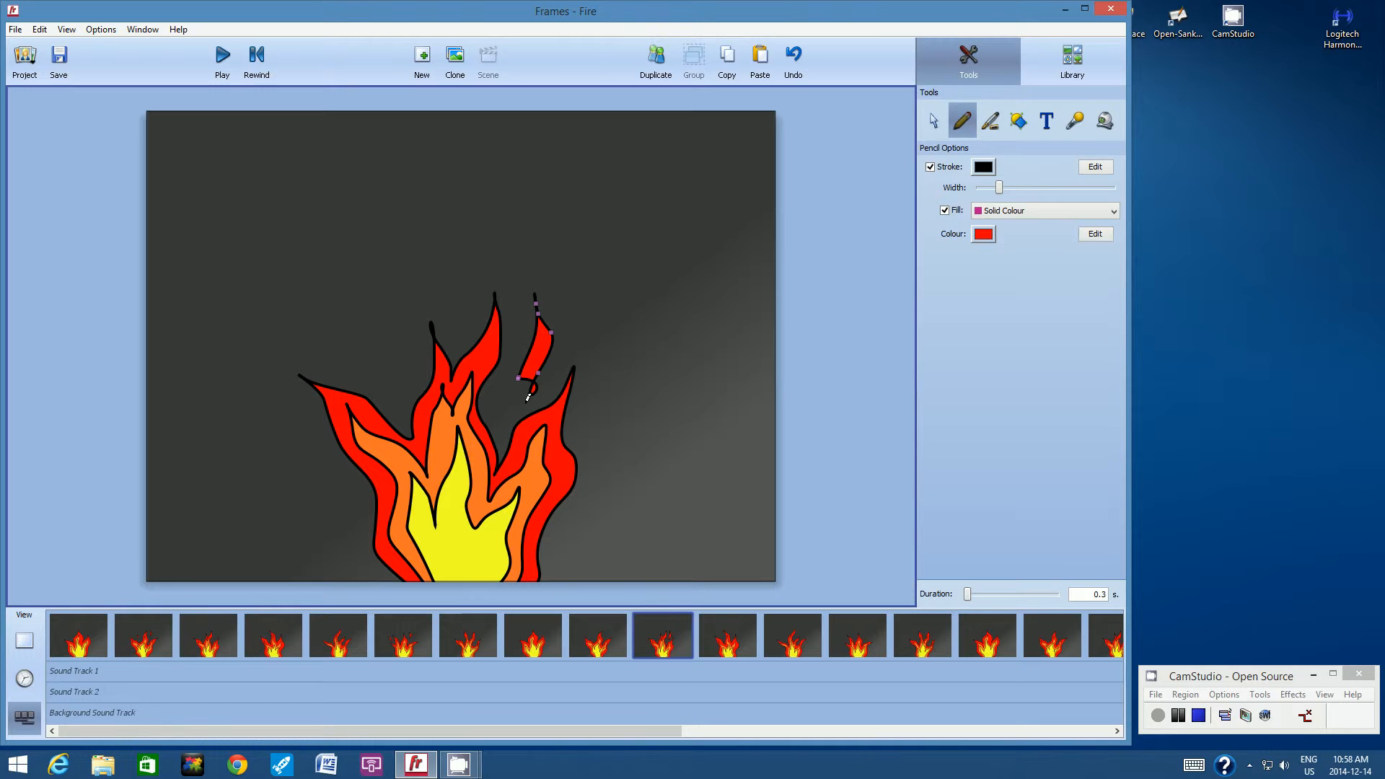
left_click(788, 52)
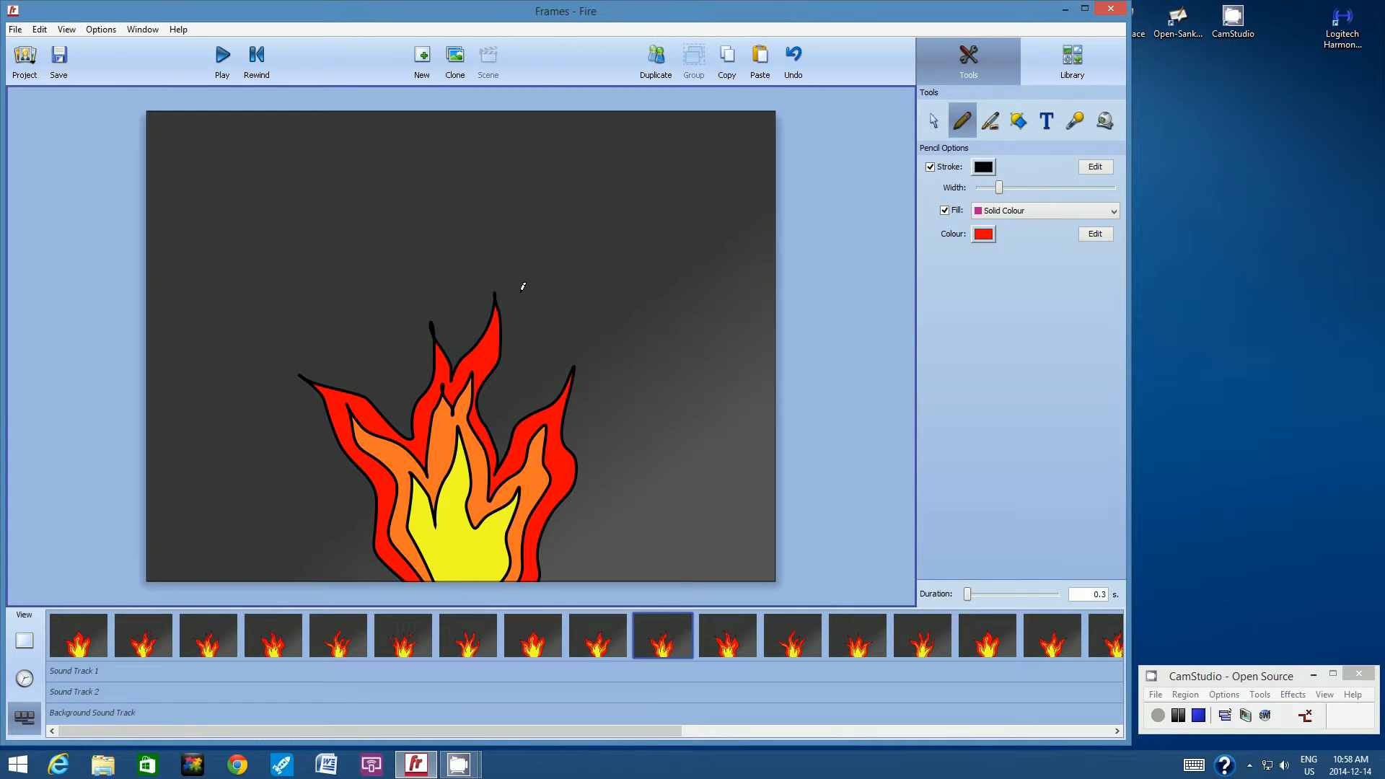
mouse_move(520, 289)
left_mouse_down()
mouse_move(514, 380)
mouse_move(569, 330)
mouse_move(550, 336)
mouse_move(521, 291)
left_mouse_up()
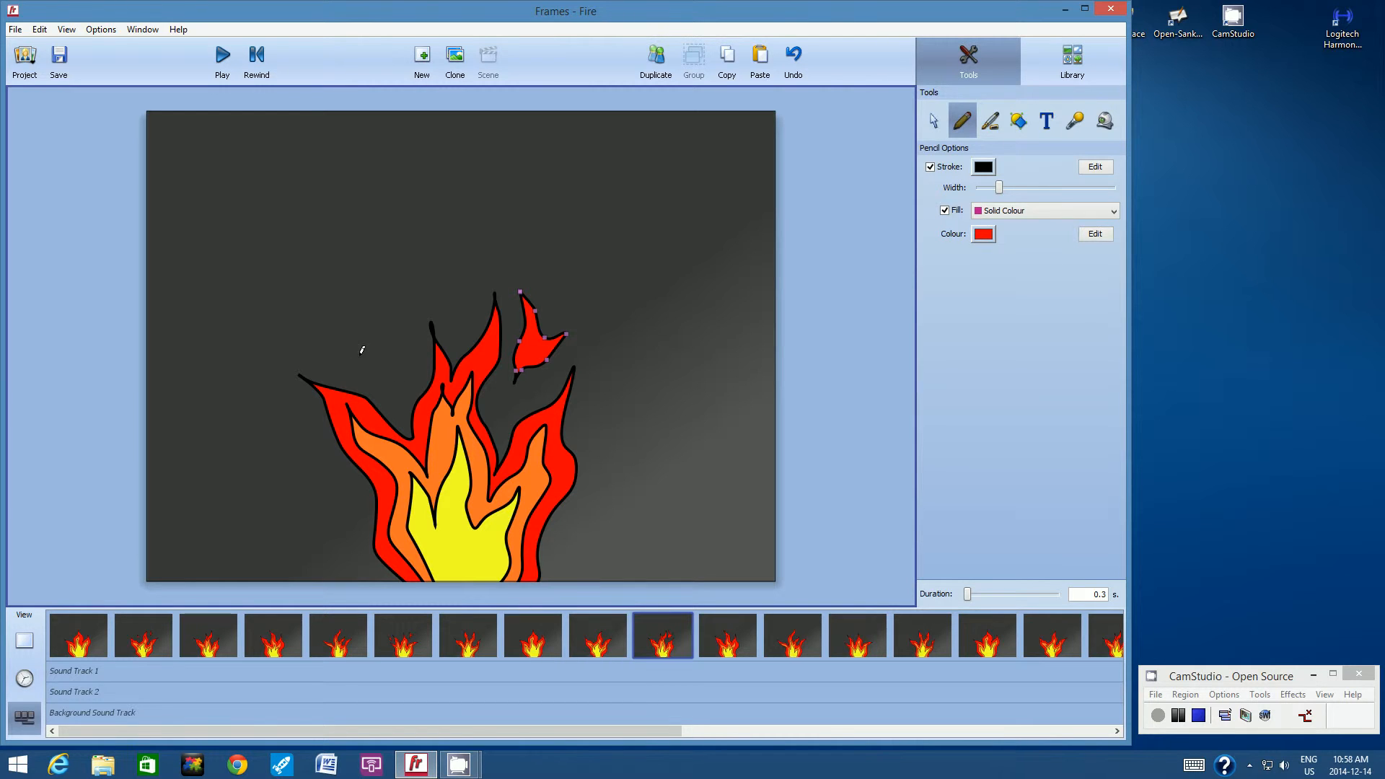
mouse_move(360, 366)
left_mouse_down()
mouse_move(366, 321)
mouse_move(360, 367)
left_mouse_up()
left_click(680, 631)
Draw three red sparks around the flame tips in the fourteenth frame: one left, one forked above the centre, one right.
left_click(910, 631)
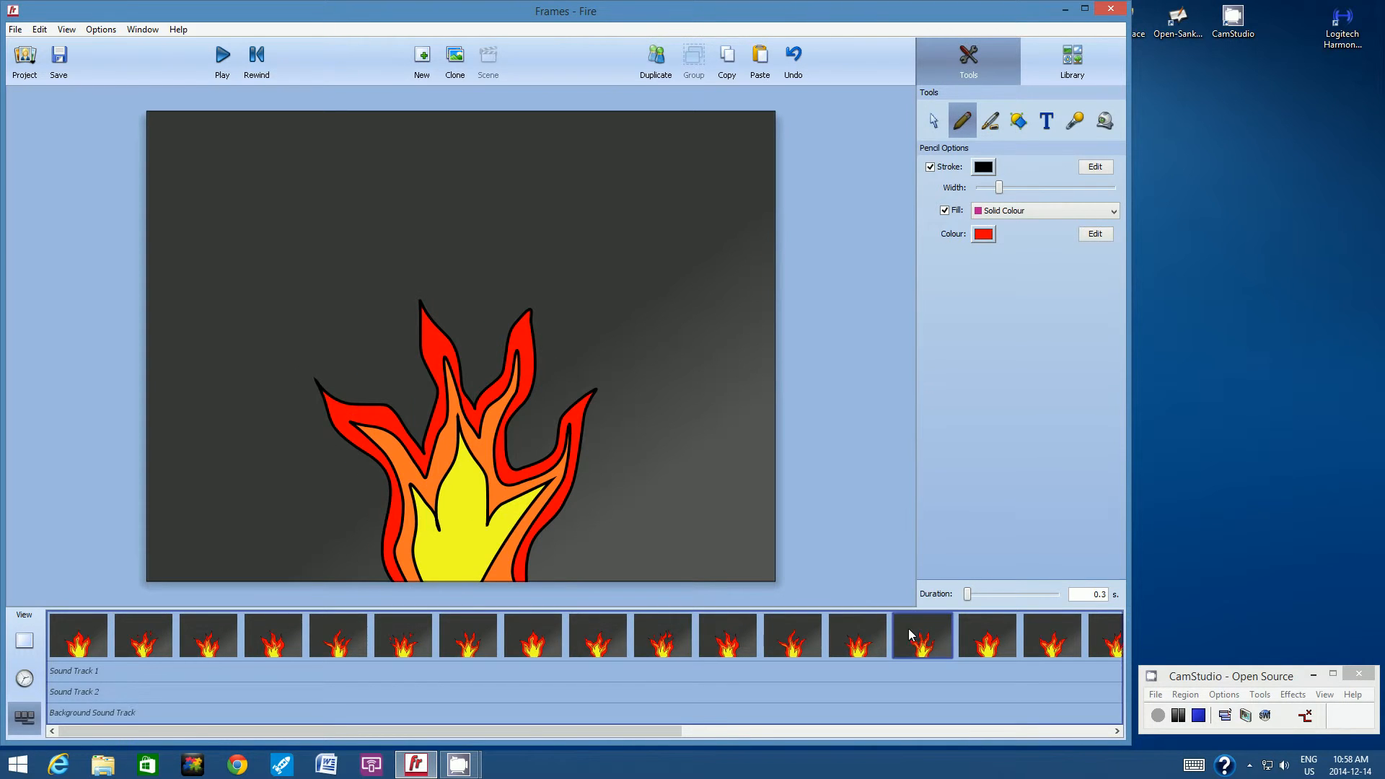
left_click_drag(669, 732, 971, 765)
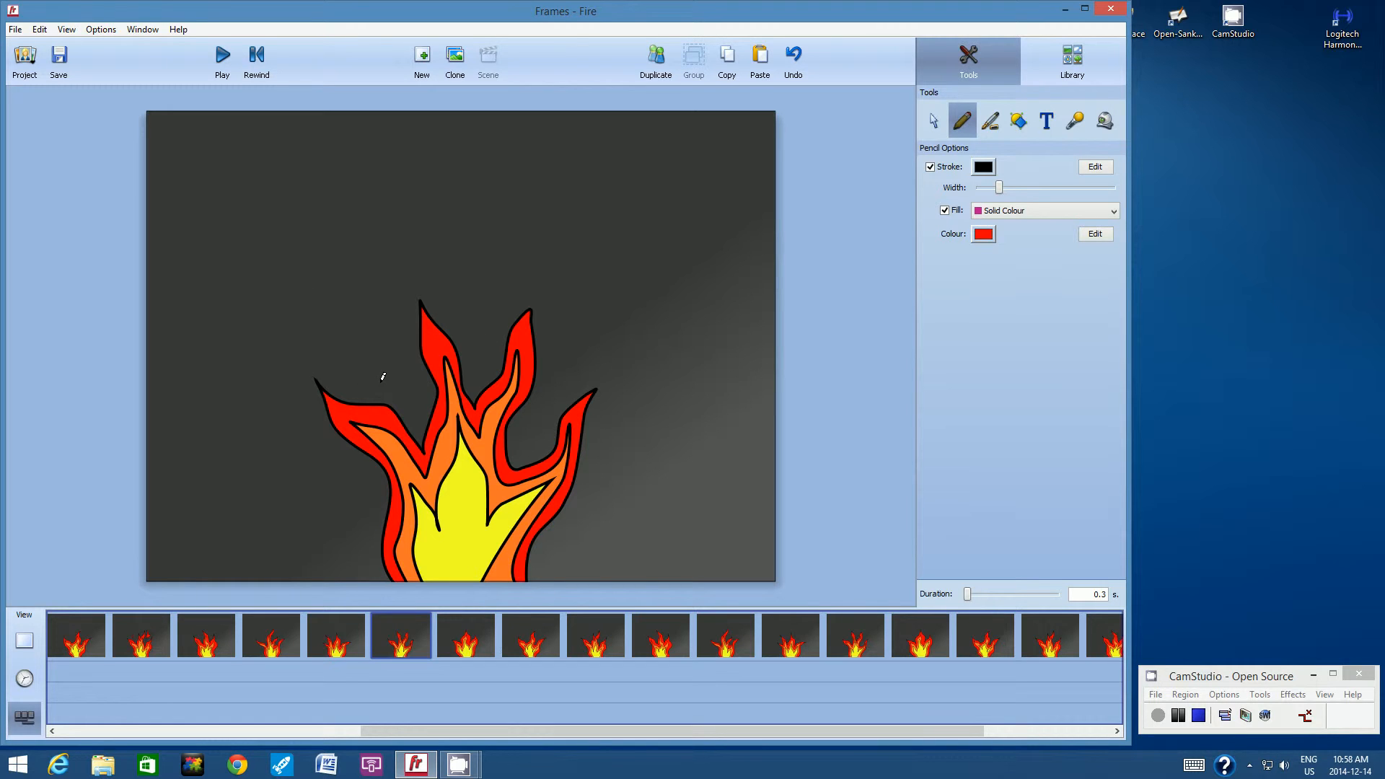
mouse_move(376, 372)
left_mouse_down()
mouse_move(370, 317)
mouse_move(393, 347)
mouse_move(388, 373)
mouse_move(373, 372)
left_mouse_up()
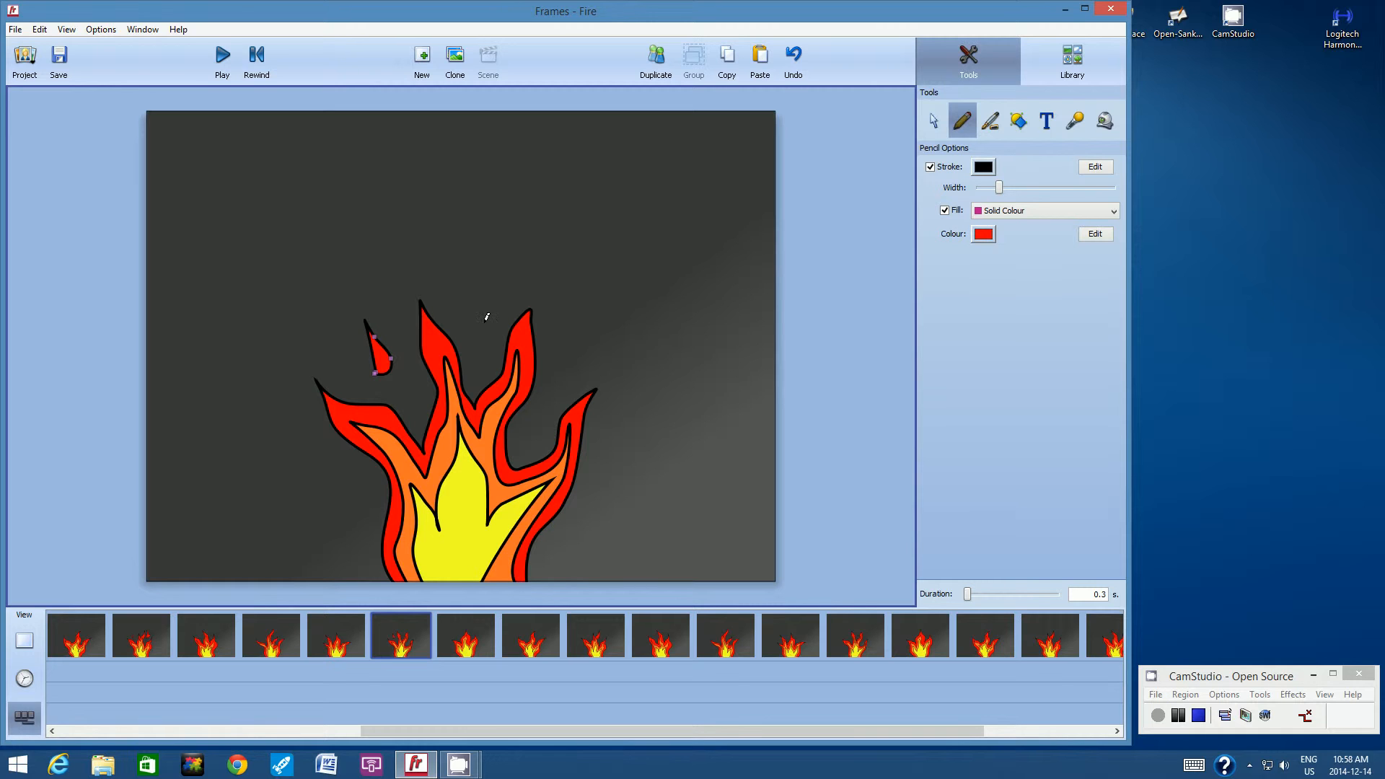
mouse_move(479, 322)
left_mouse_down()
mouse_move(484, 261)
mouse_move(512, 290)
mouse_move(479, 321)
left_mouse_up()
mouse_move(574, 353)
left_mouse_down()
mouse_move(561, 396)
mouse_move(550, 389)
left_mouse_up()
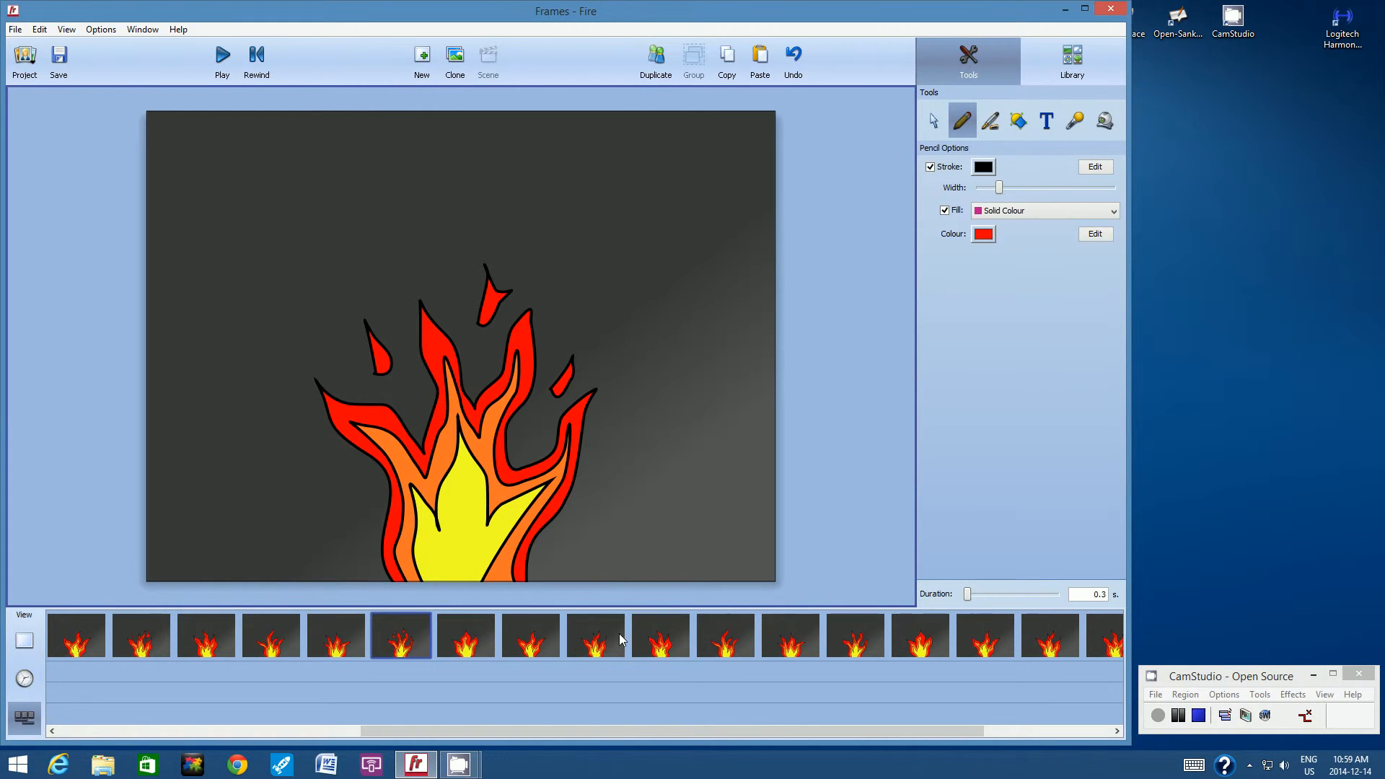
Draw two small red sparks in the eighteenth frame, one on each side of the tallest flame tip.
left_click(645, 633)
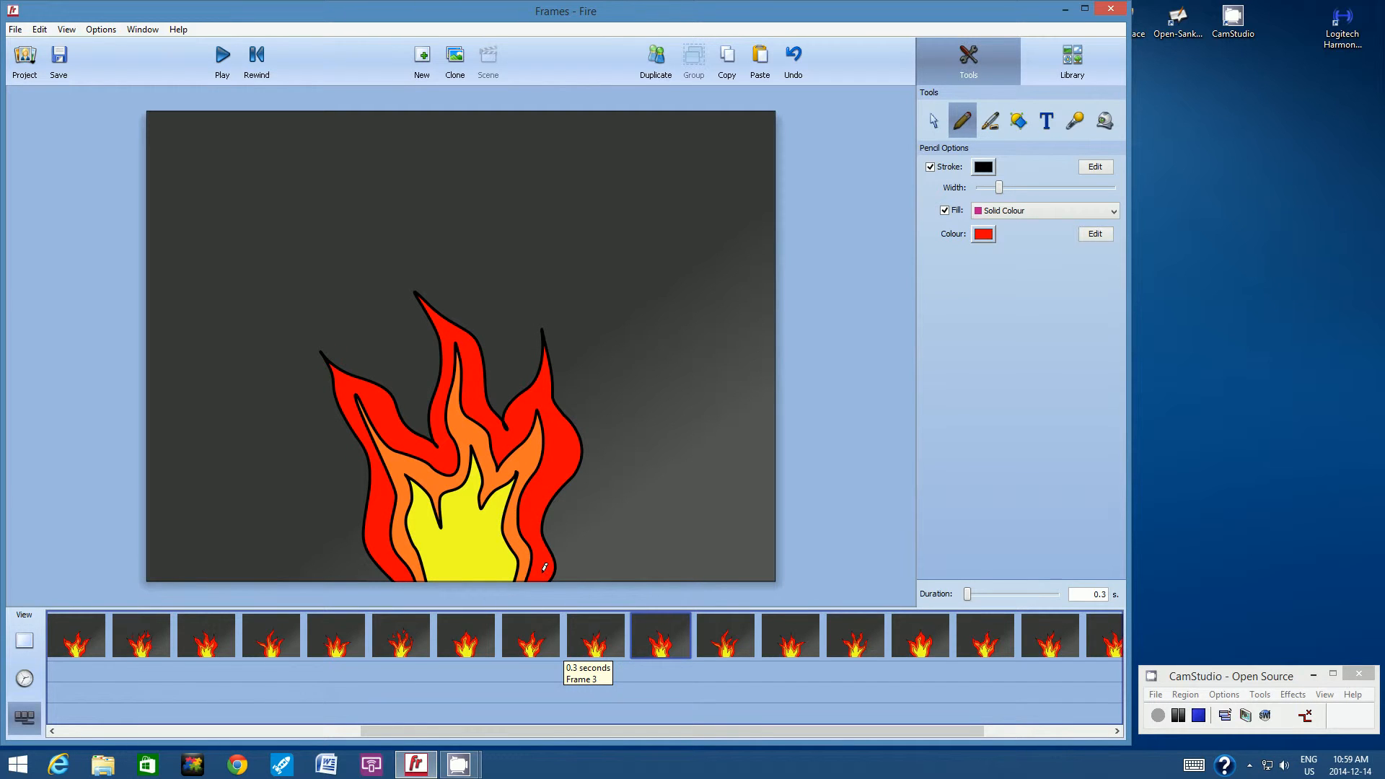
mouse_move(501, 315)
left_mouse_down()
mouse_move(501, 364)
mouse_move(524, 333)
mouse_move(500, 317)
left_mouse_up()
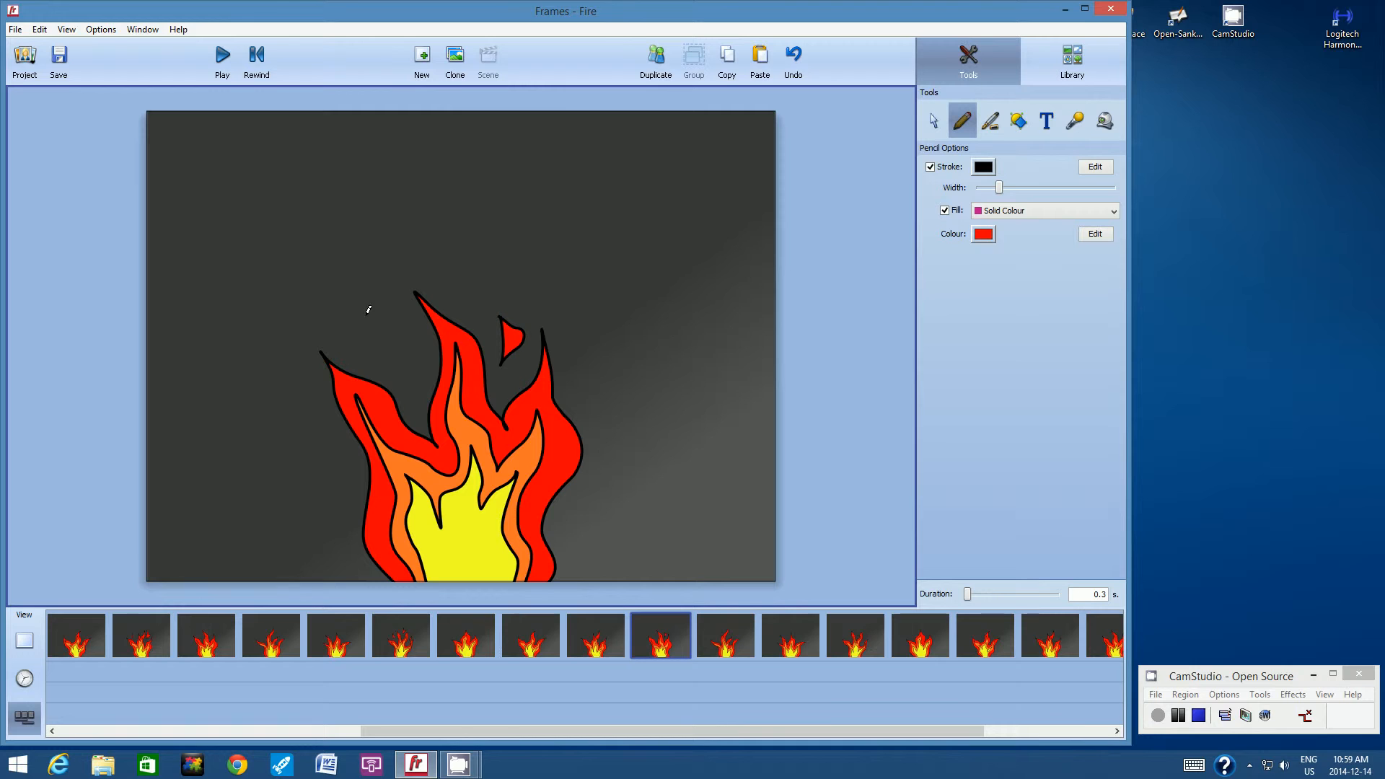
mouse_move(367, 342)
left_mouse_down()
mouse_move(361, 291)
mouse_move(365, 341)
left_mouse_up()
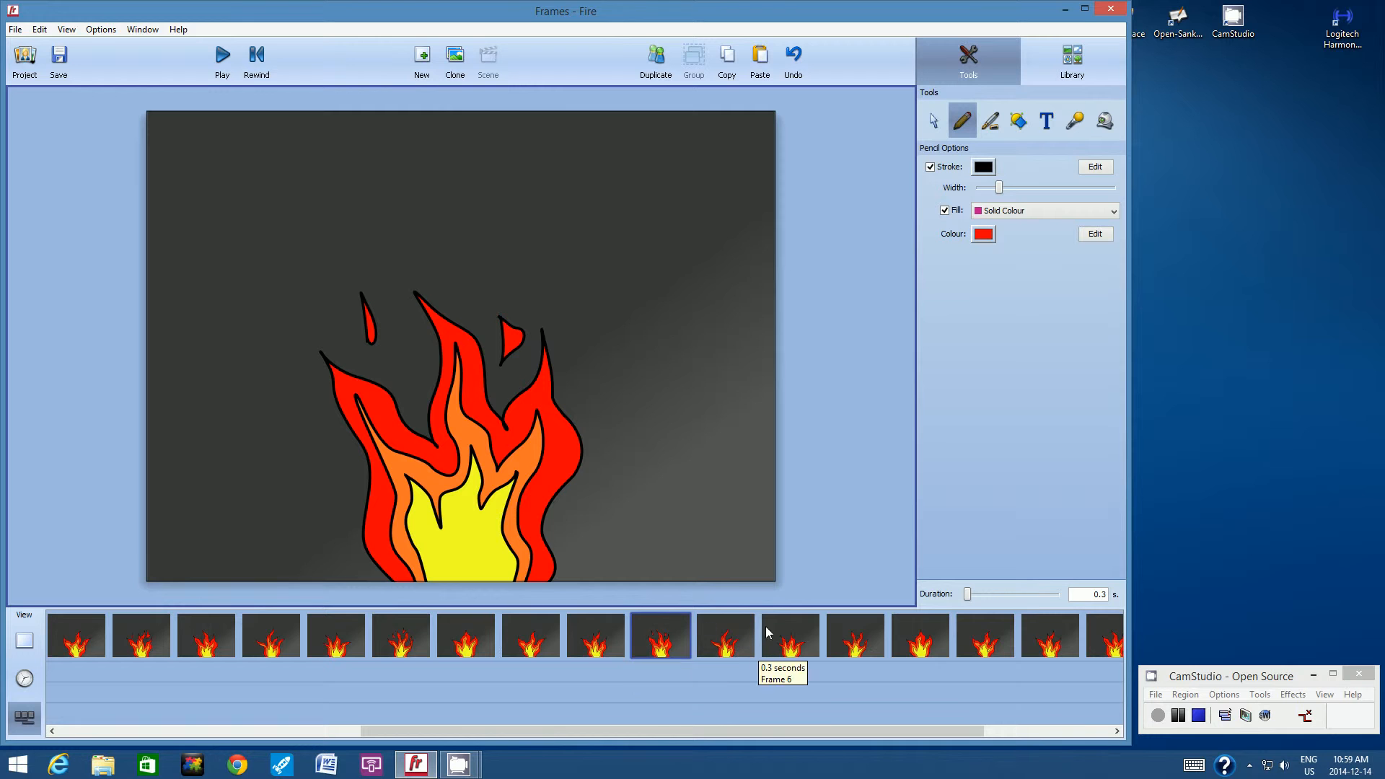
Draw three red sparks in the twenty-second frame: above the right tip, left of the centre tip, and beside the far-left tip.
left_click(898, 626)
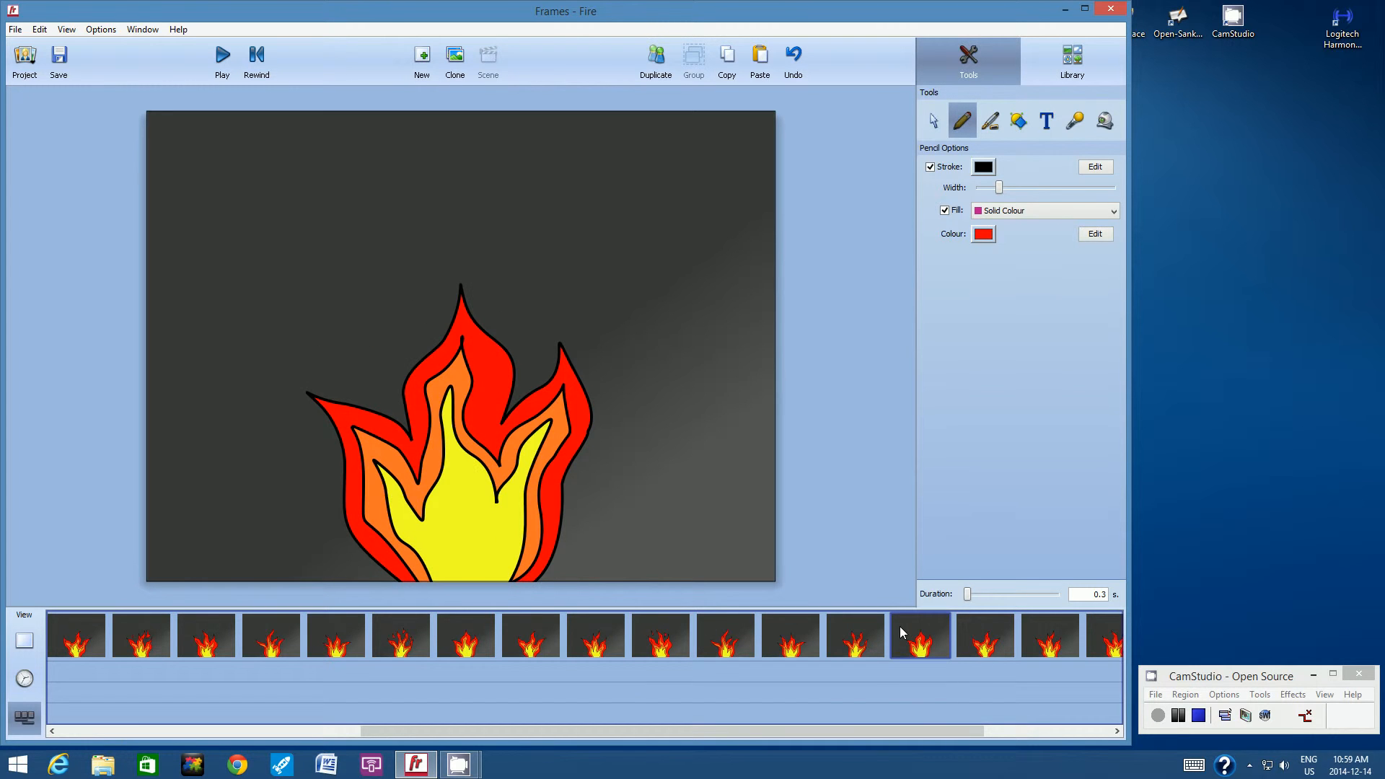
left_click_drag(915, 733, 1057, 737)
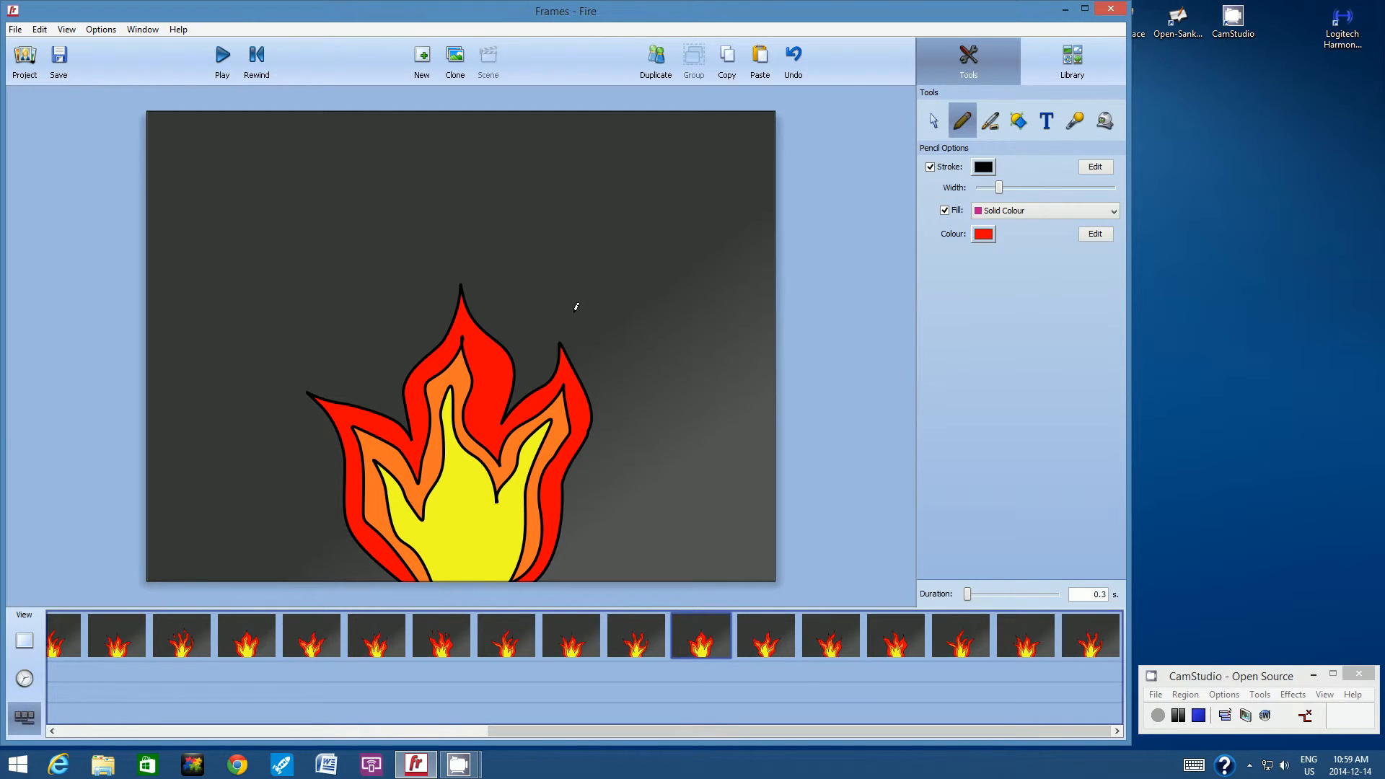
mouse_move(572, 313)
left_mouse_down()
mouse_move(583, 273)
mouse_move(593, 308)
mouse_move(573, 312)
left_mouse_up()
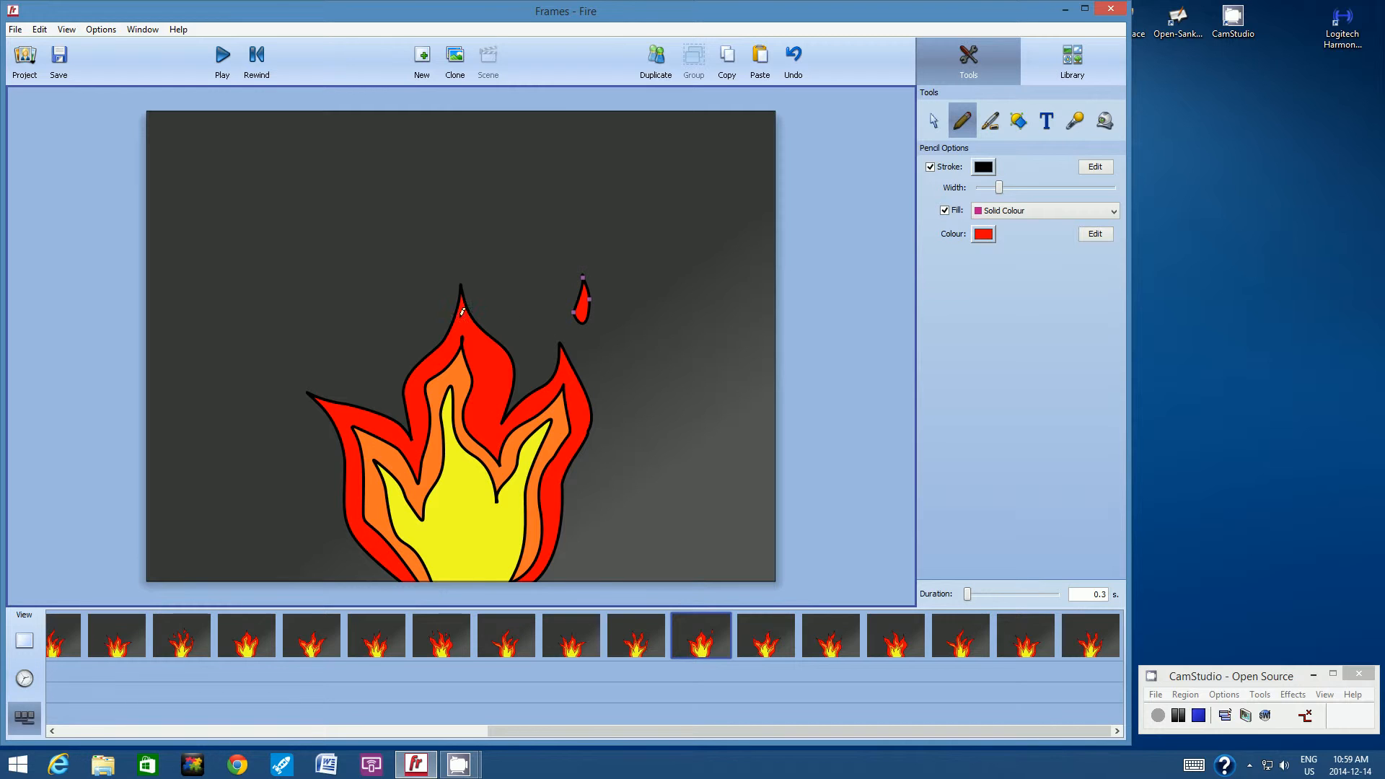
mouse_move(379, 336)
left_mouse_down()
mouse_move(372, 283)
mouse_move(386, 351)
mouse_move(379, 336)
left_mouse_up()
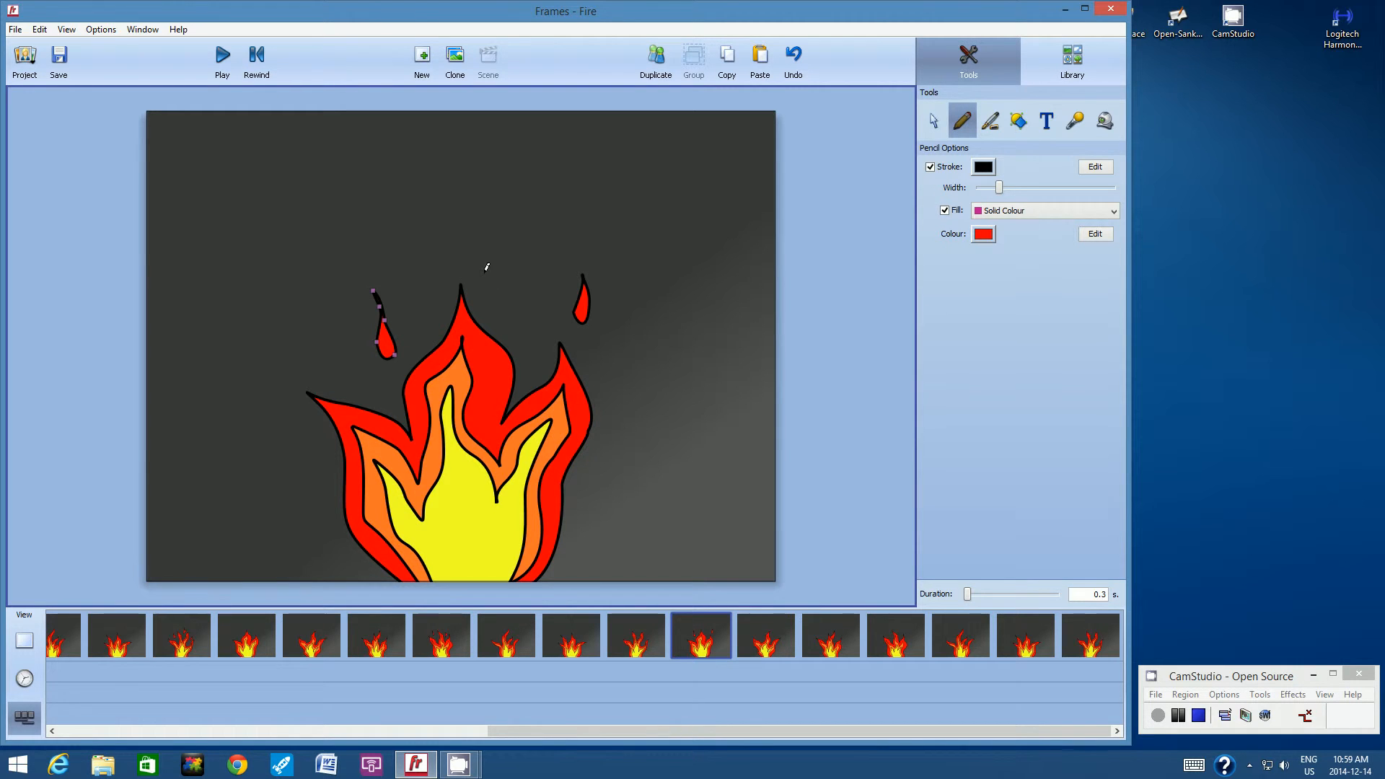
mouse_move(271, 365)
left_mouse_down()
mouse_move(279, 396)
mouse_move(271, 368)
left_mouse_up()
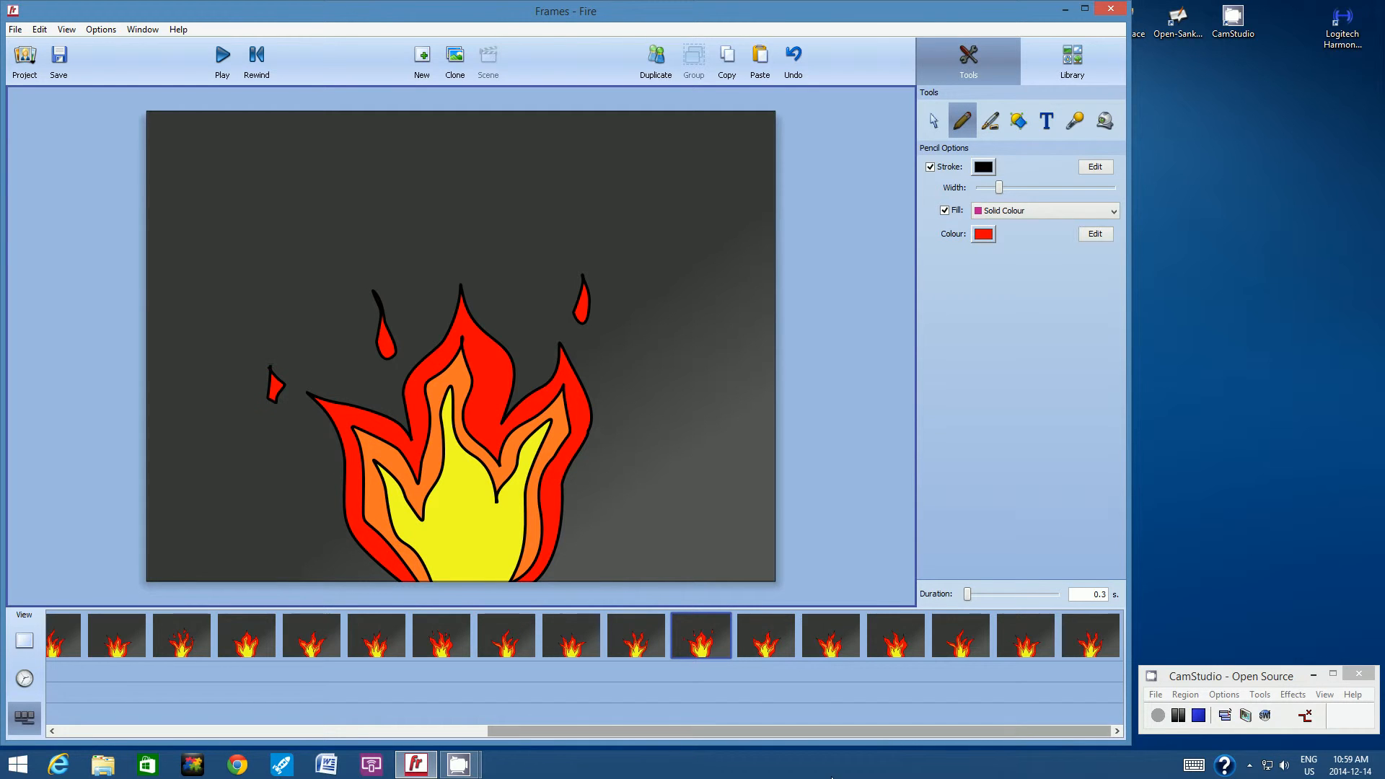
Draw two red teardrop sparks in the twenty-sixth frame, one on each side of the tallest flame tip.
left_click(942, 625)
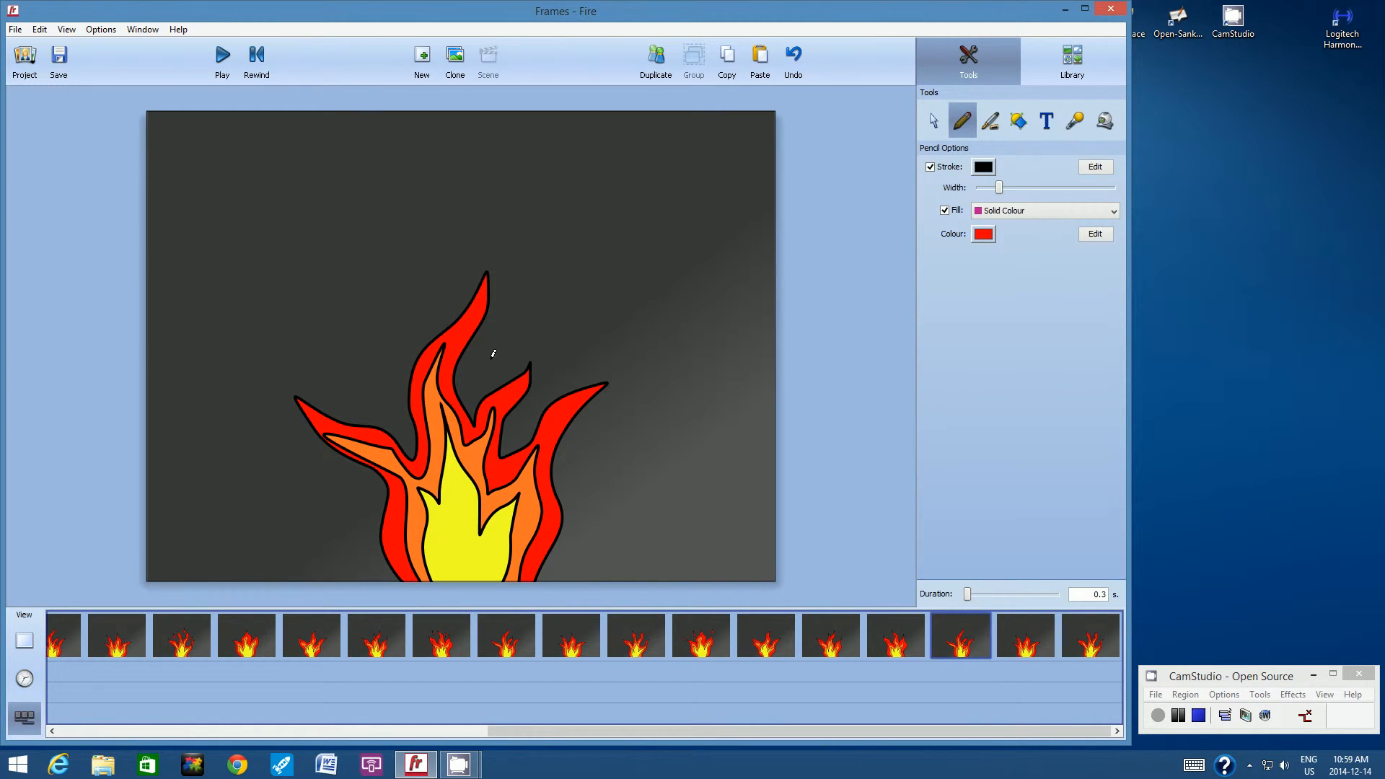
mouse_move(487, 361)
left_mouse_down()
mouse_move(511, 306)
mouse_move(515, 349)
mouse_move(505, 366)
mouse_move(487, 361)
left_mouse_up()
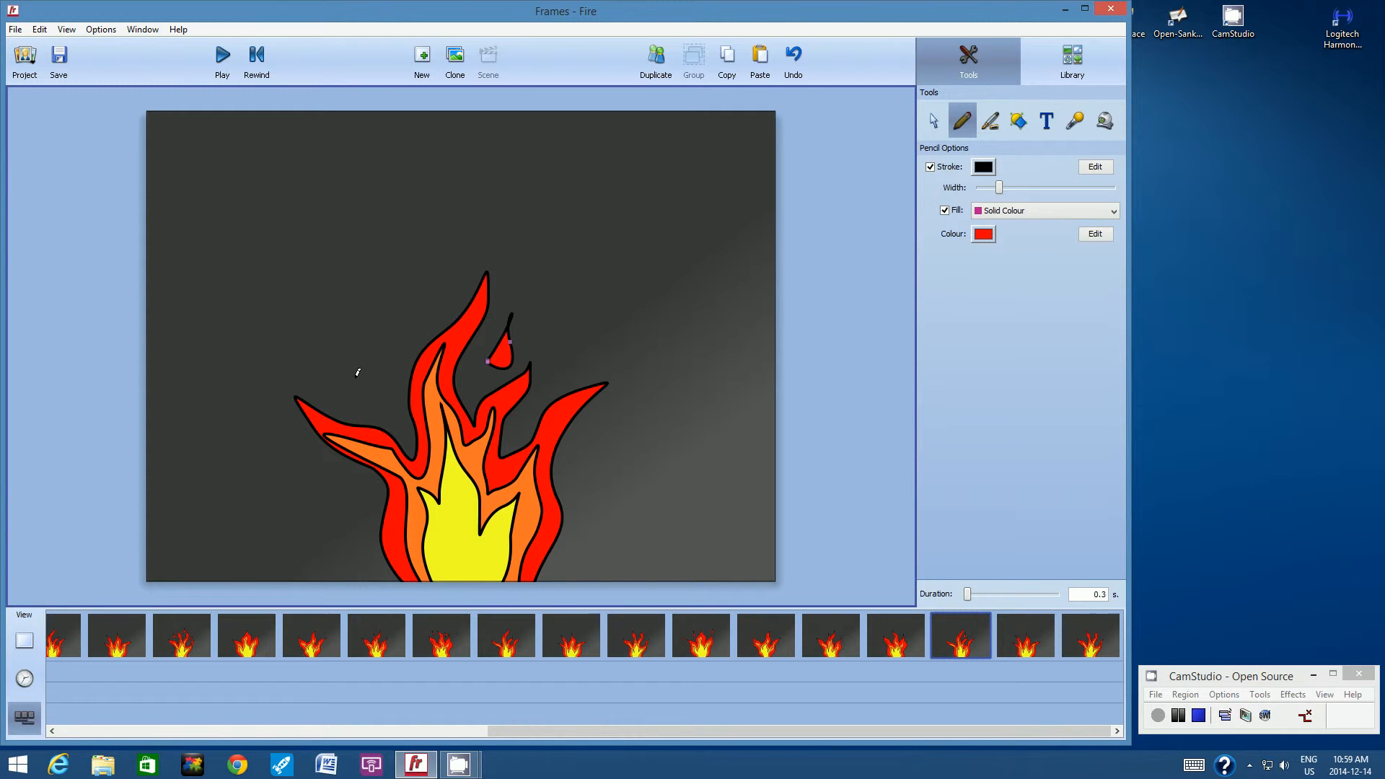
mouse_move(356, 375)
left_mouse_down()
mouse_move(353, 323)
mouse_move(373, 382)
mouse_move(359, 375)
mouse_move(356, 388)
left_mouse_up()
Set the pencil fill to orange and draw two small sparks in the third frame, one left and one right of the two central flame tips.
left_click_drag(738, 730, 292, 711)
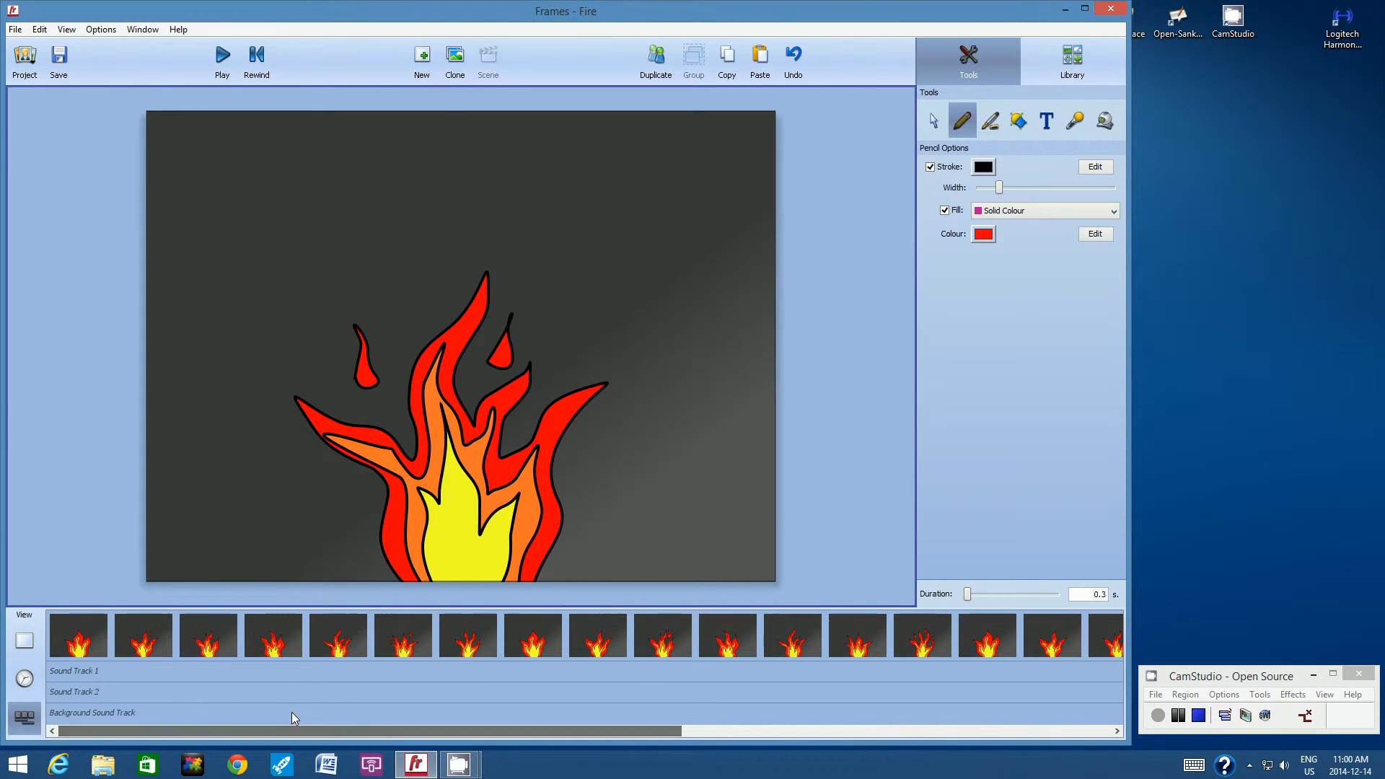
left_click(140, 633)
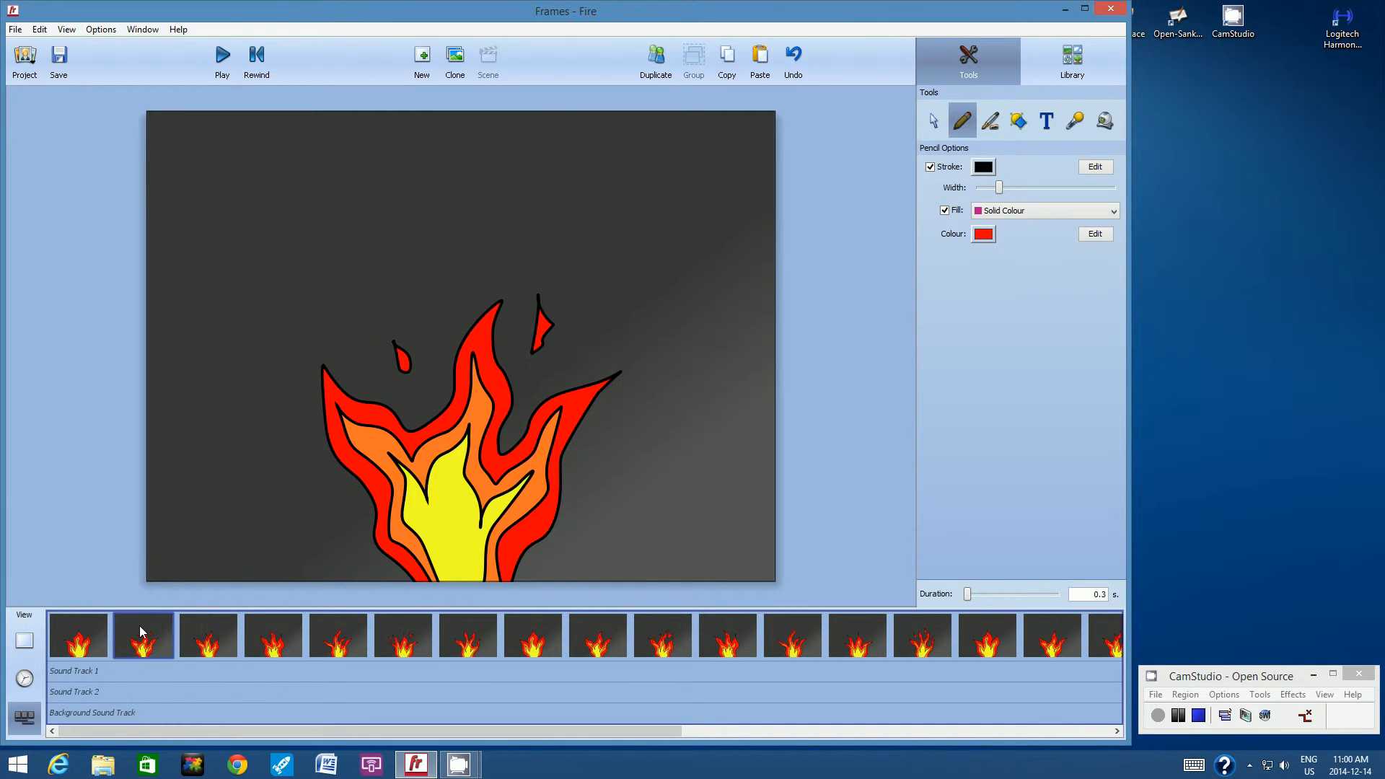
left_click(225, 625)
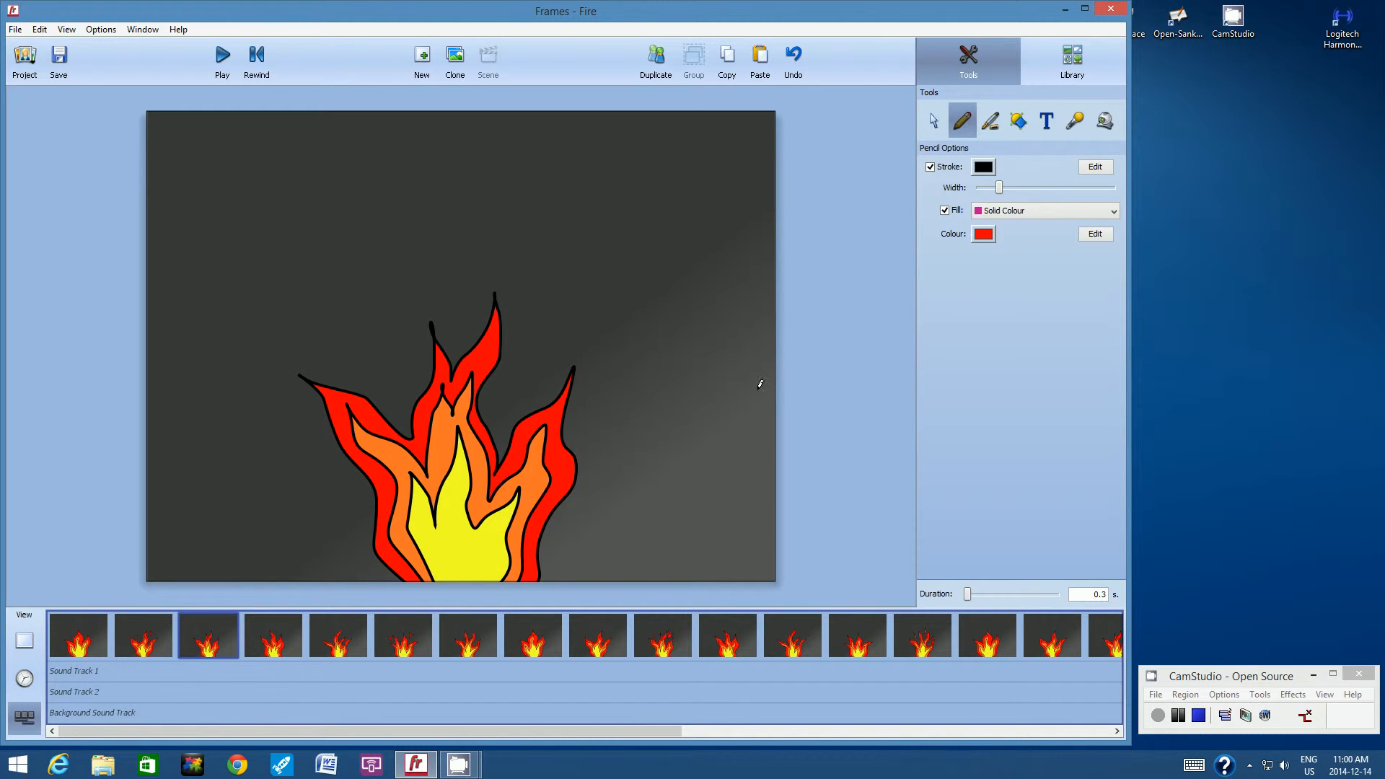
left_click(988, 238)
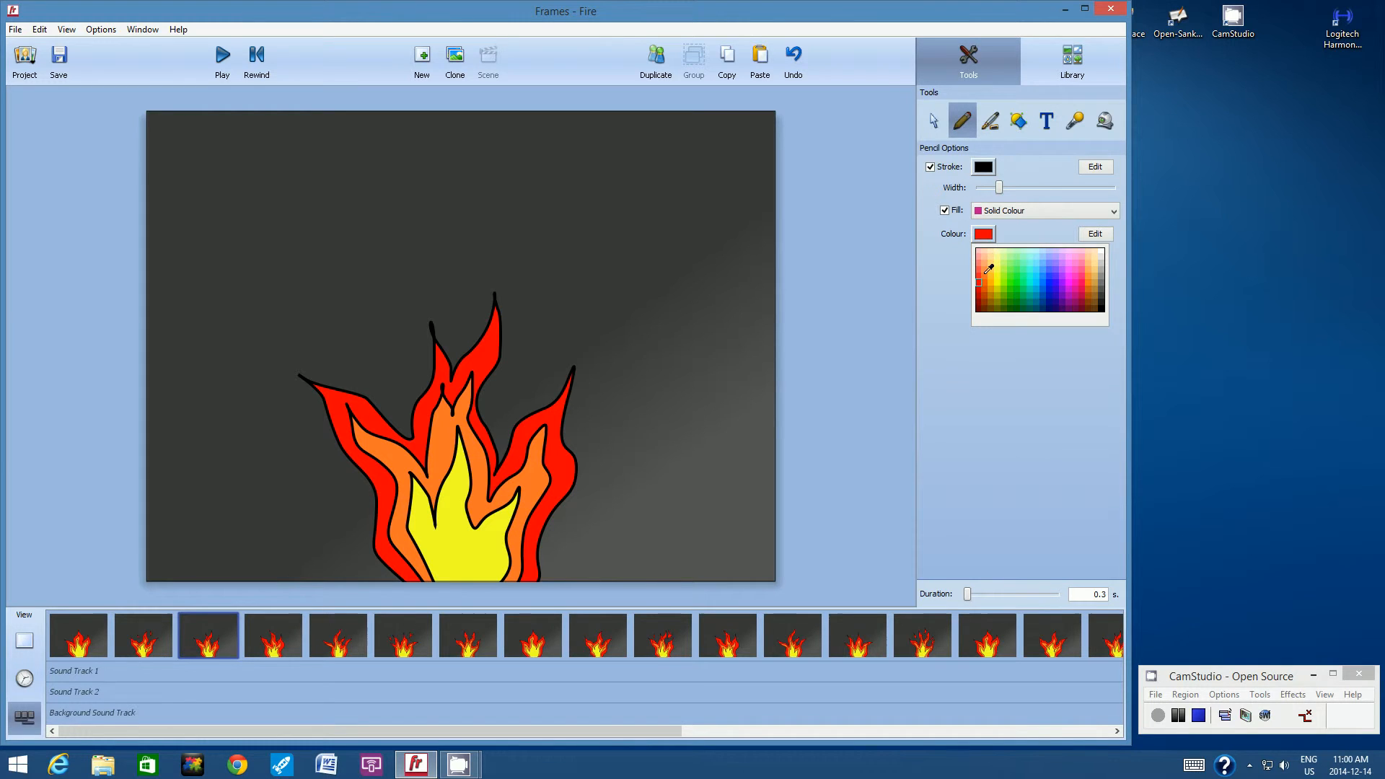
left_click(984, 270)
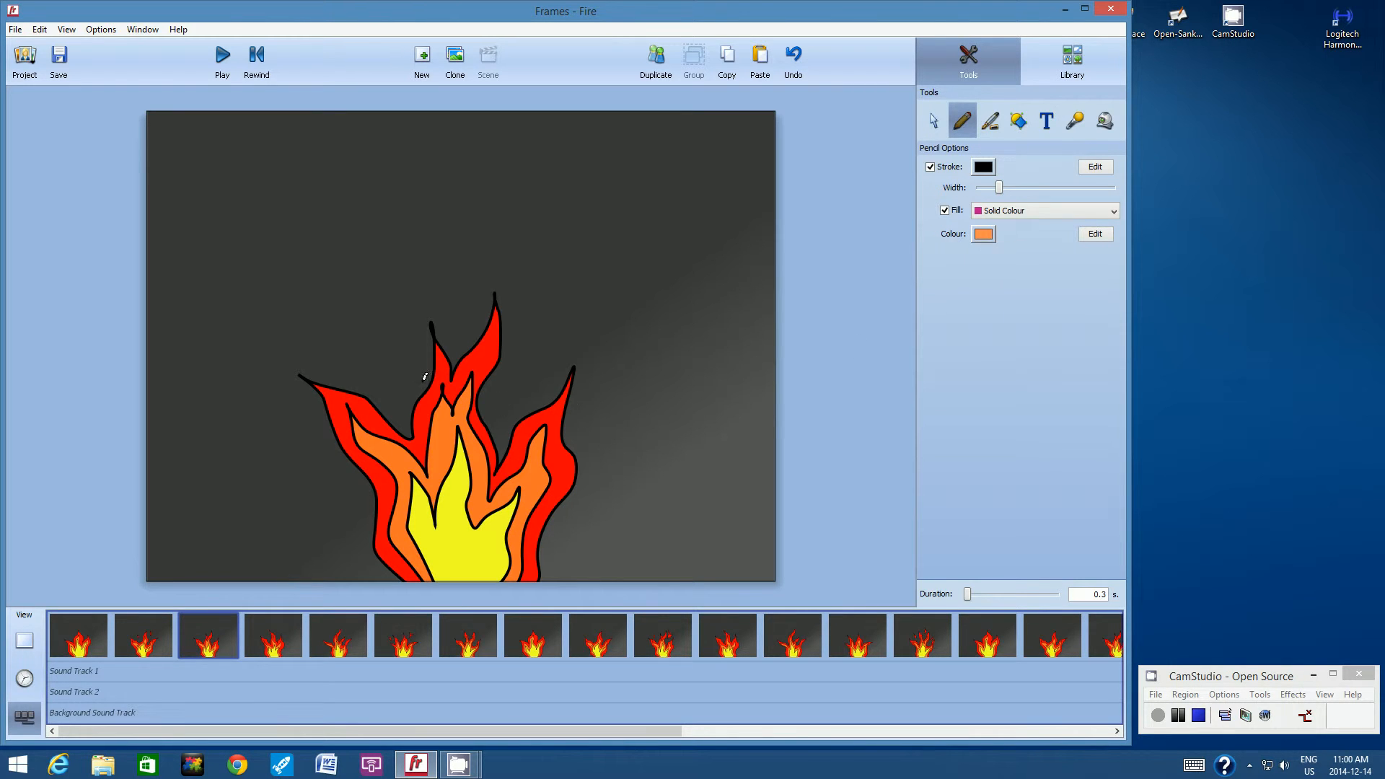
mouse_move(381, 381)
left_mouse_down()
mouse_move(381, 325)
mouse_move(401, 376)
mouse_move(380, 383)
left_mouse_up()
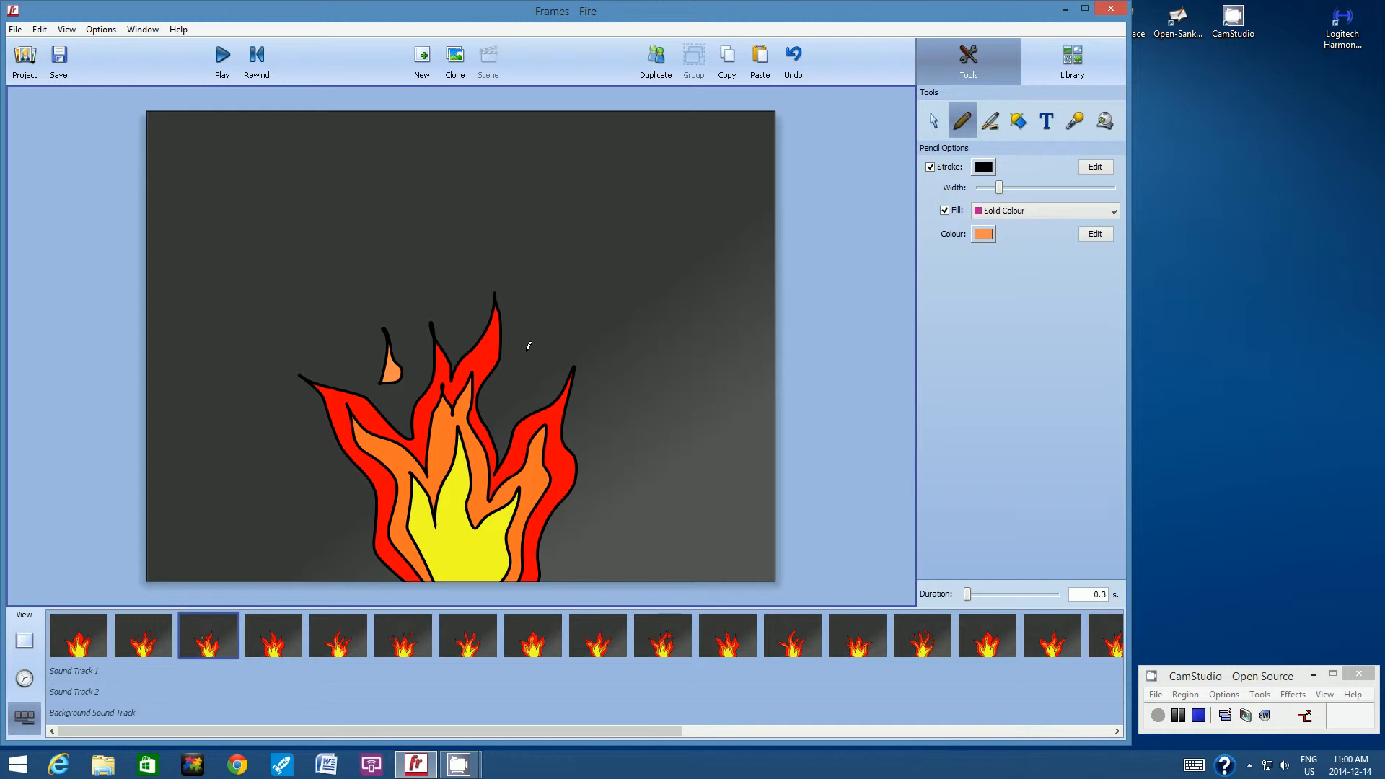
mouse_move(525, 352)
left_mouse_down()
mouse_move(534, 306)
mouse_move(543, 346)
mouse_move(525, 351)
left_mouse_up()
Draw two small orange sparks in the seventh frame, one left of the tall centre tip and one between the two tallest tips.
left_click(449, 625)
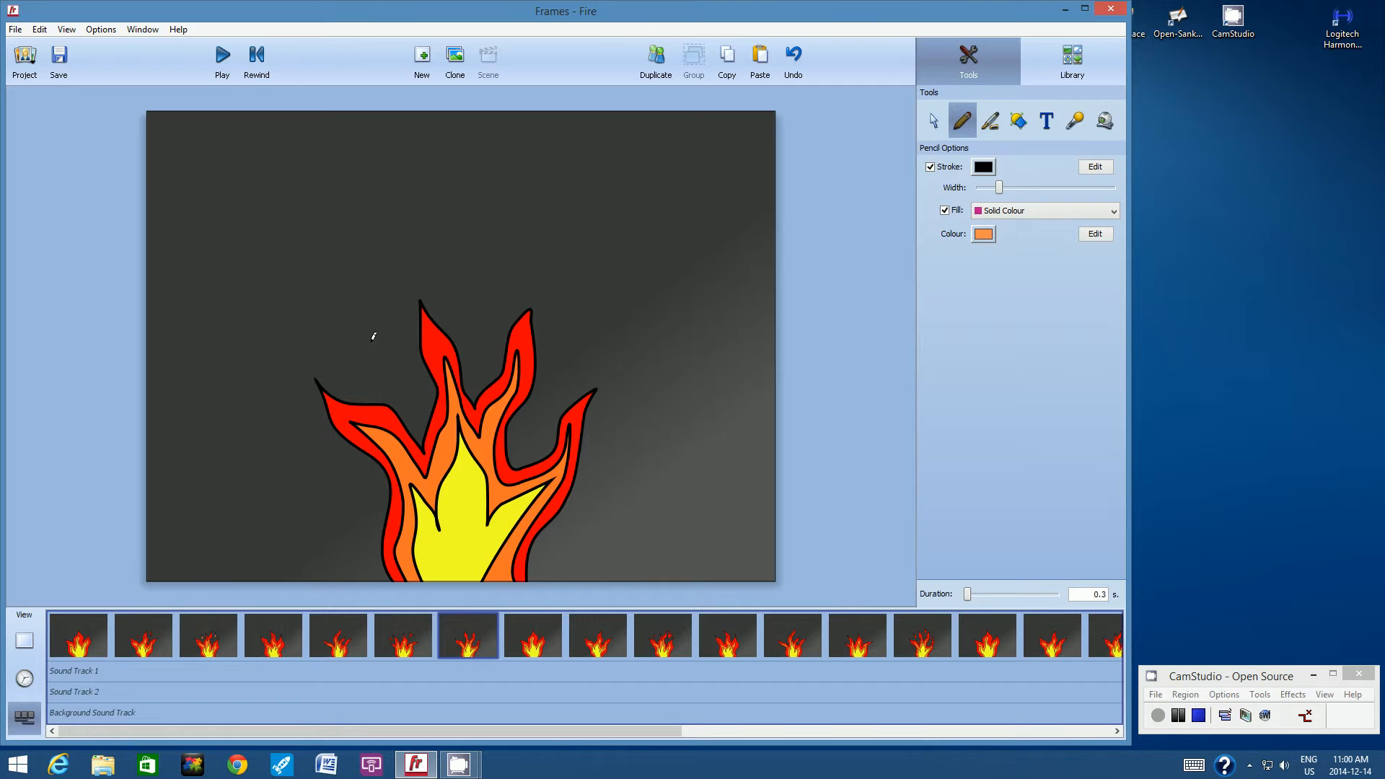
mouse_move(365, 332)
left_mouse_down()
mouse_move(373, 364)
mouse_move(367, 328)
left_mouse_up()
mouse_move(482, 291)
left_mouse_down()
mouse_move(476, 319)
mouse_move(490, 325)
mouse_move(482, 290)
left_mouse_up()
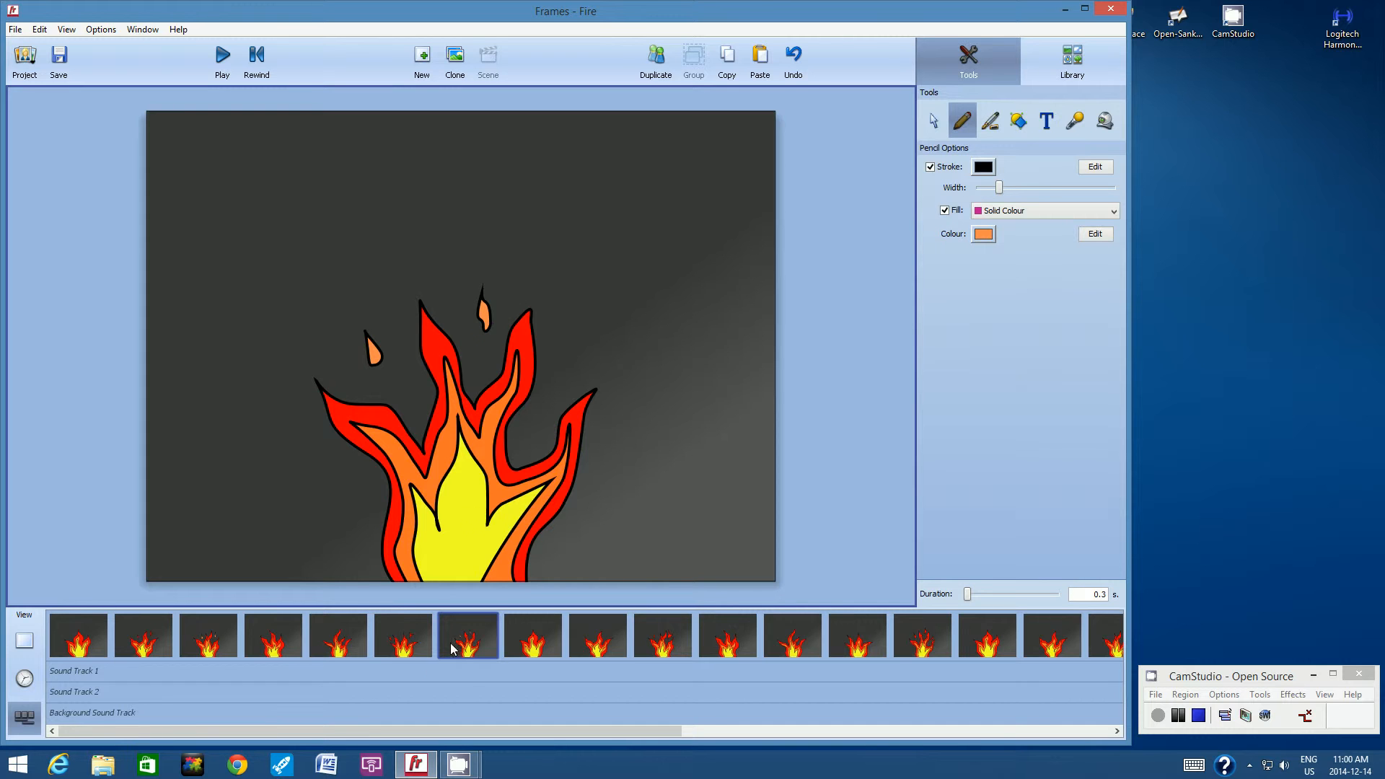
Draw an orange teardrop spark left of the tallest tip and a forked one right of it in the eleventh frame.
left_click(537, 620)
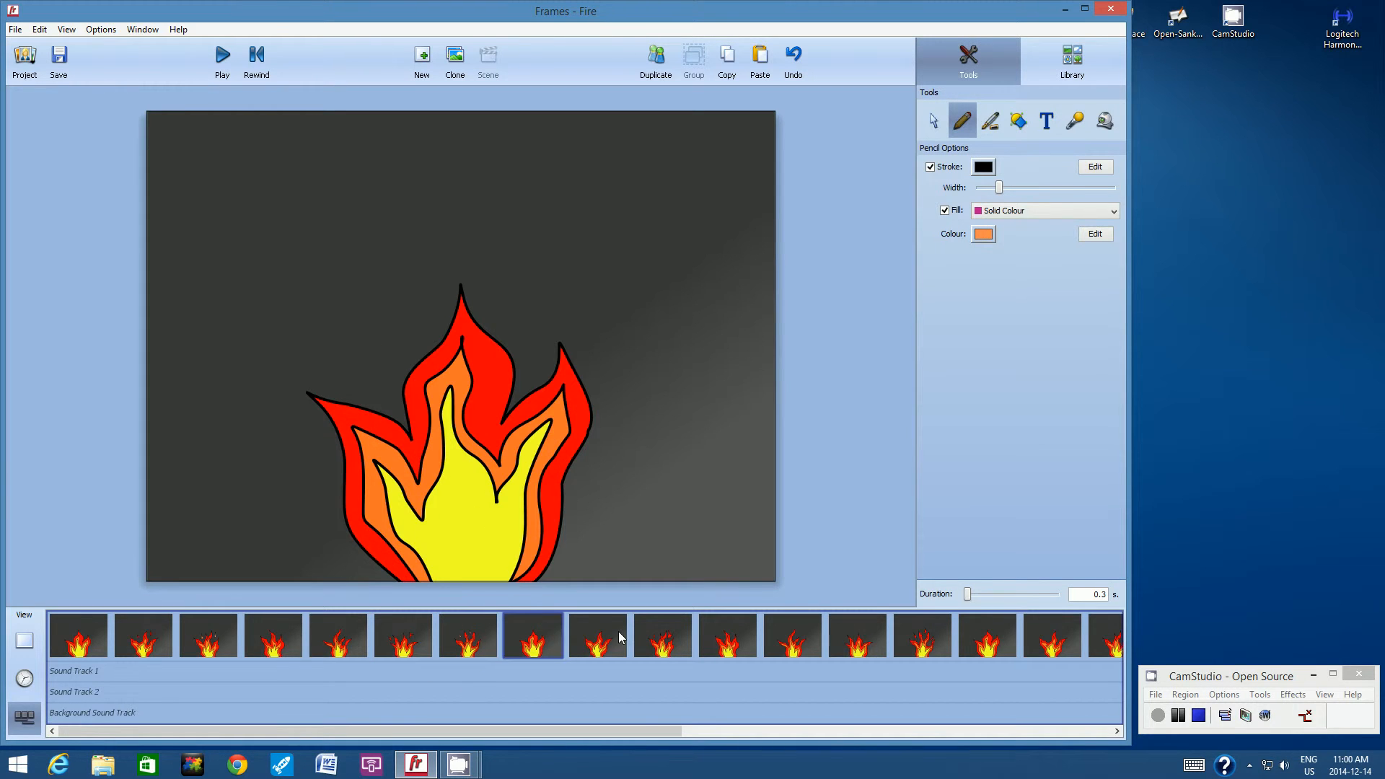
left_click(617, 630)
left_click(658, 631)
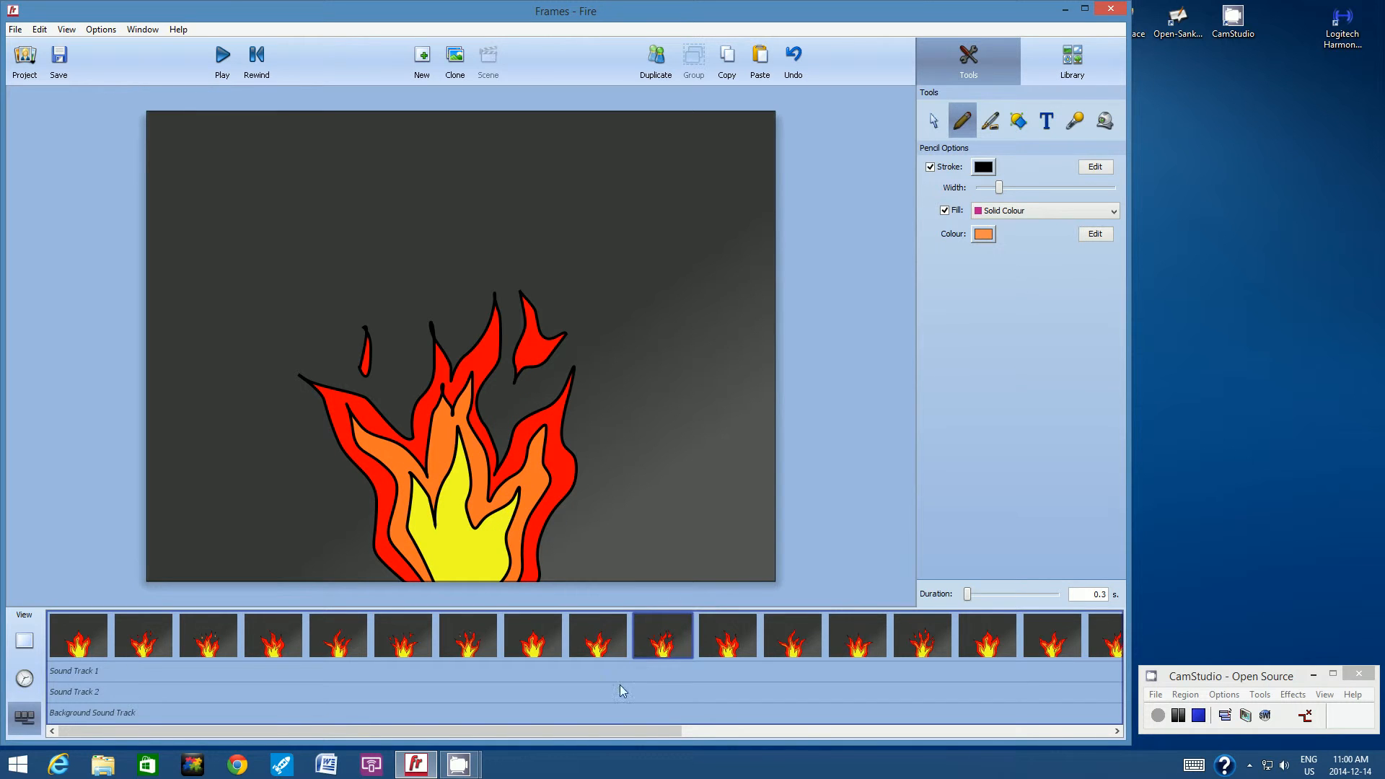
left_click(727, 626)
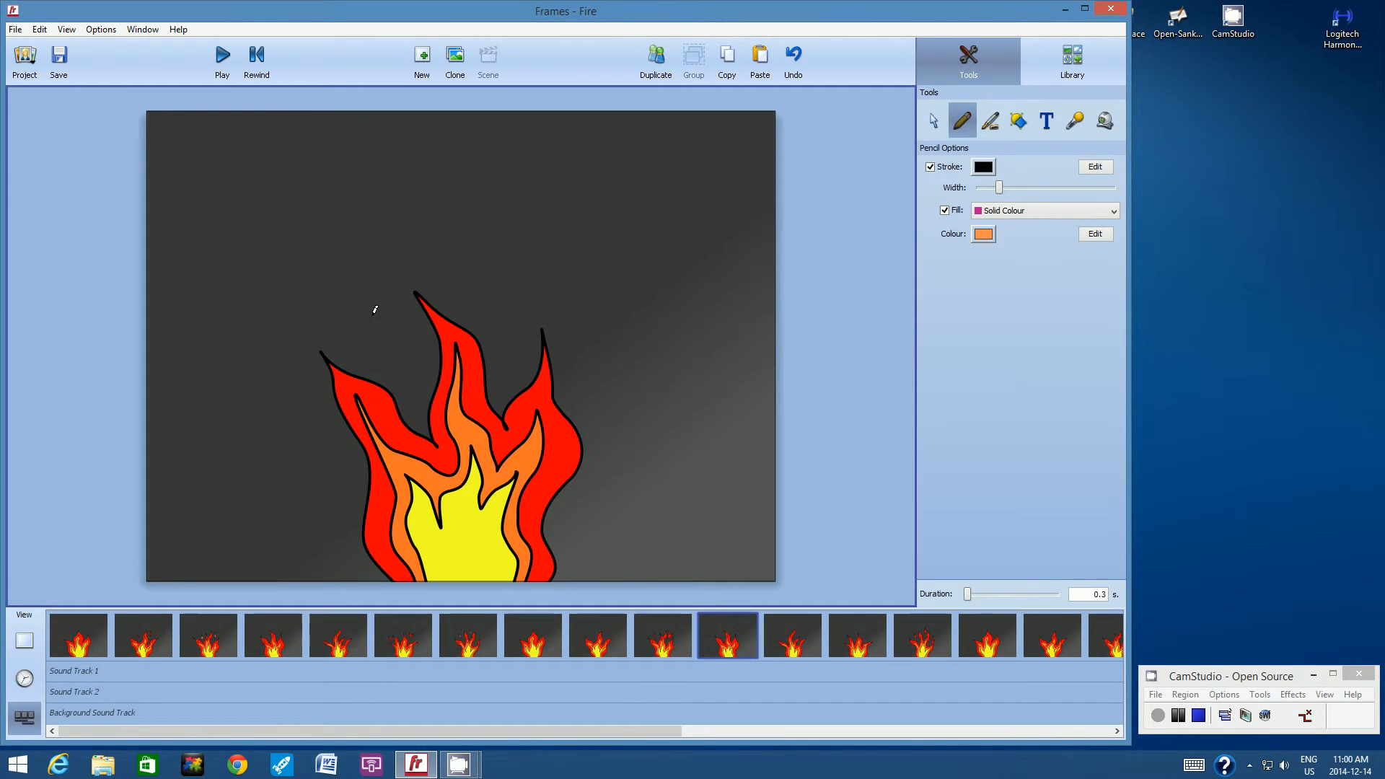
mouse_move(372, 313)
left_mouse_down()
mouse_move(377, 350)
mouse_move(386, 335)
mouse_move(371, 313)
left_mouse_up()
mouse_move(504, 293)
left_mouse_down()
mouse_move(503, 340)
mouse_move(526, 316)
mouse_move(511, 317)
mouse_move(501, 291)
left_mouse_up()
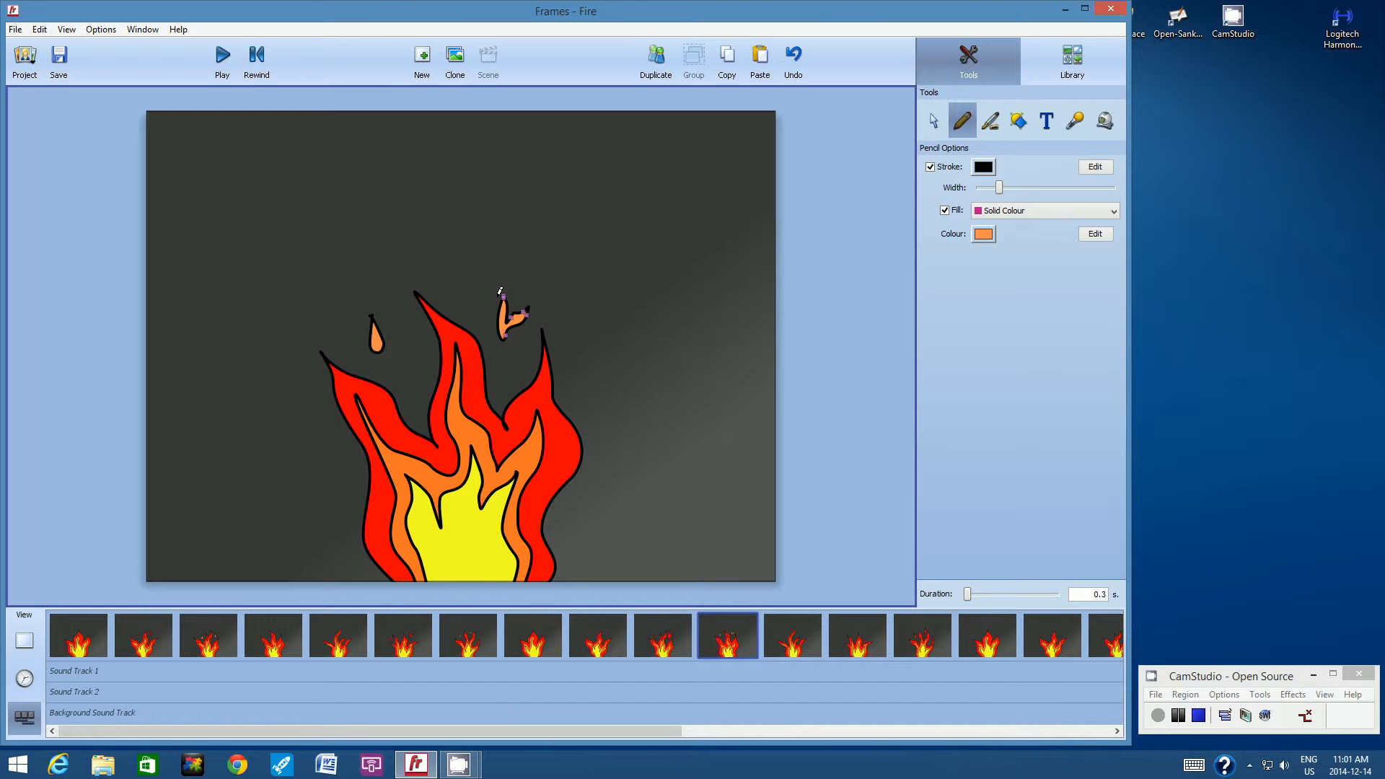
Draw a forked orange spark left of the tallest tip and a narrow one right of it in the fifteenth frame.
left_click(974, 630)
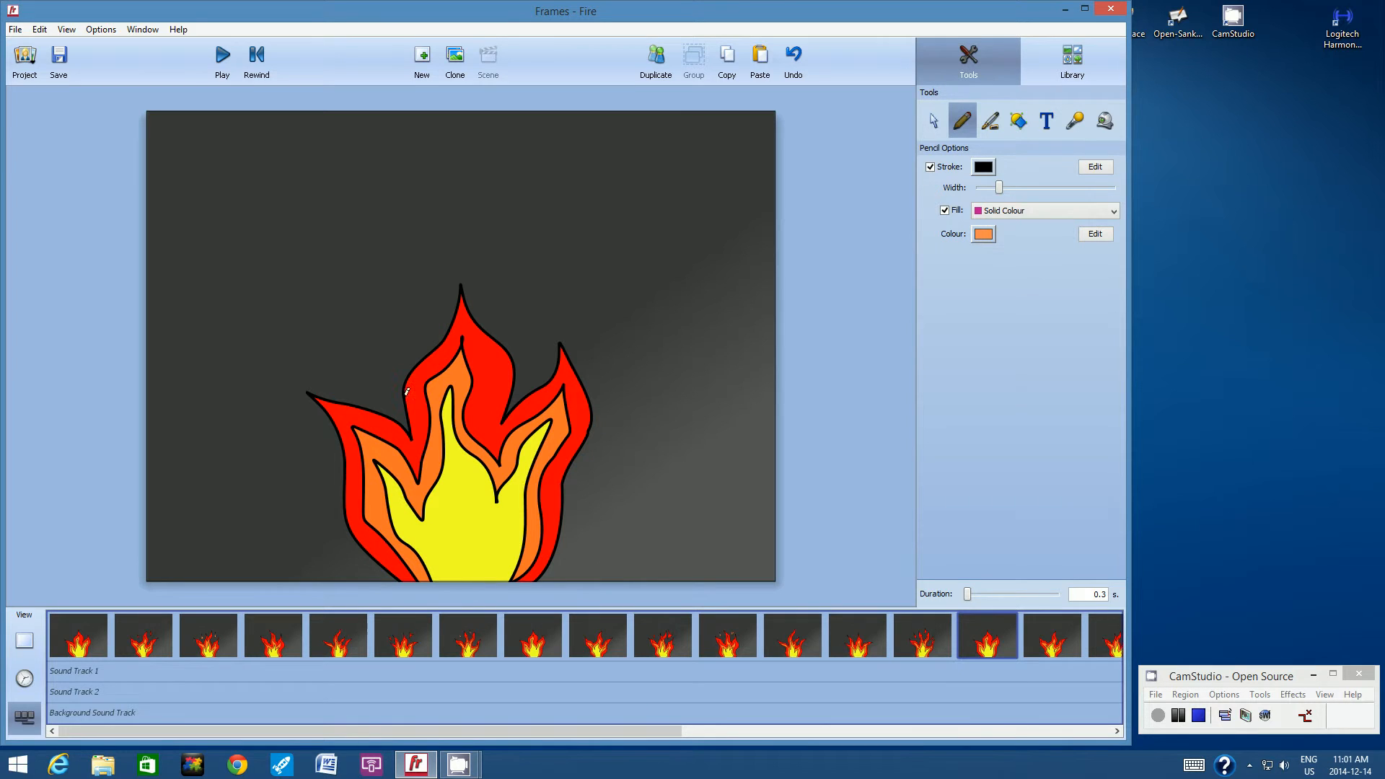
mouse_move(346, 306)
left_mouse_down()
mouse_move(343, 353)
mouse_move(371, 318)
mouse_move(355, 330)
mouse_move(345, 306)
left_mouse_up()
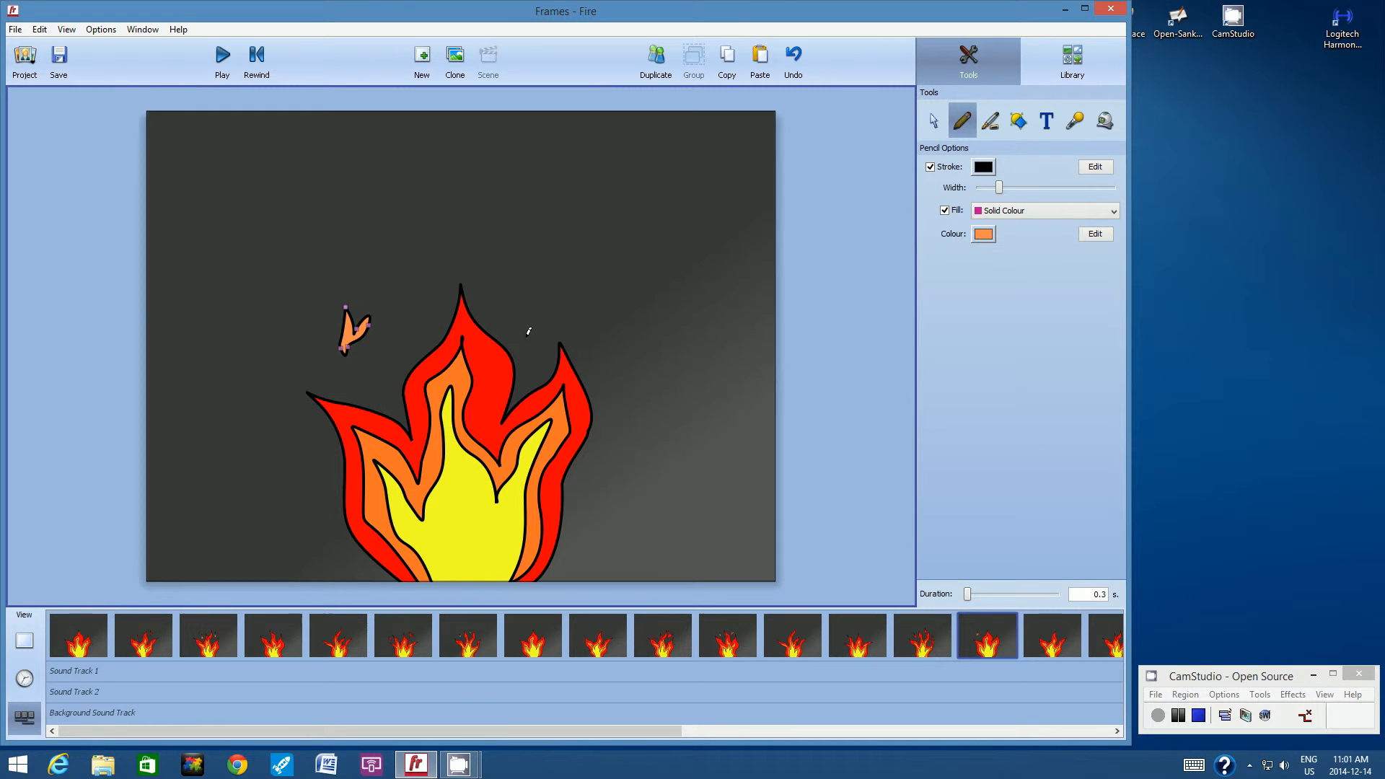
mouse_move(522, 319)
left_mouse_down()
mouse_move(522, 274)
mouse_move(533, 303)
mouse_move(541, 296)
mouse_move(522, 320)
left_mouse_up()
right_click(522, 331)
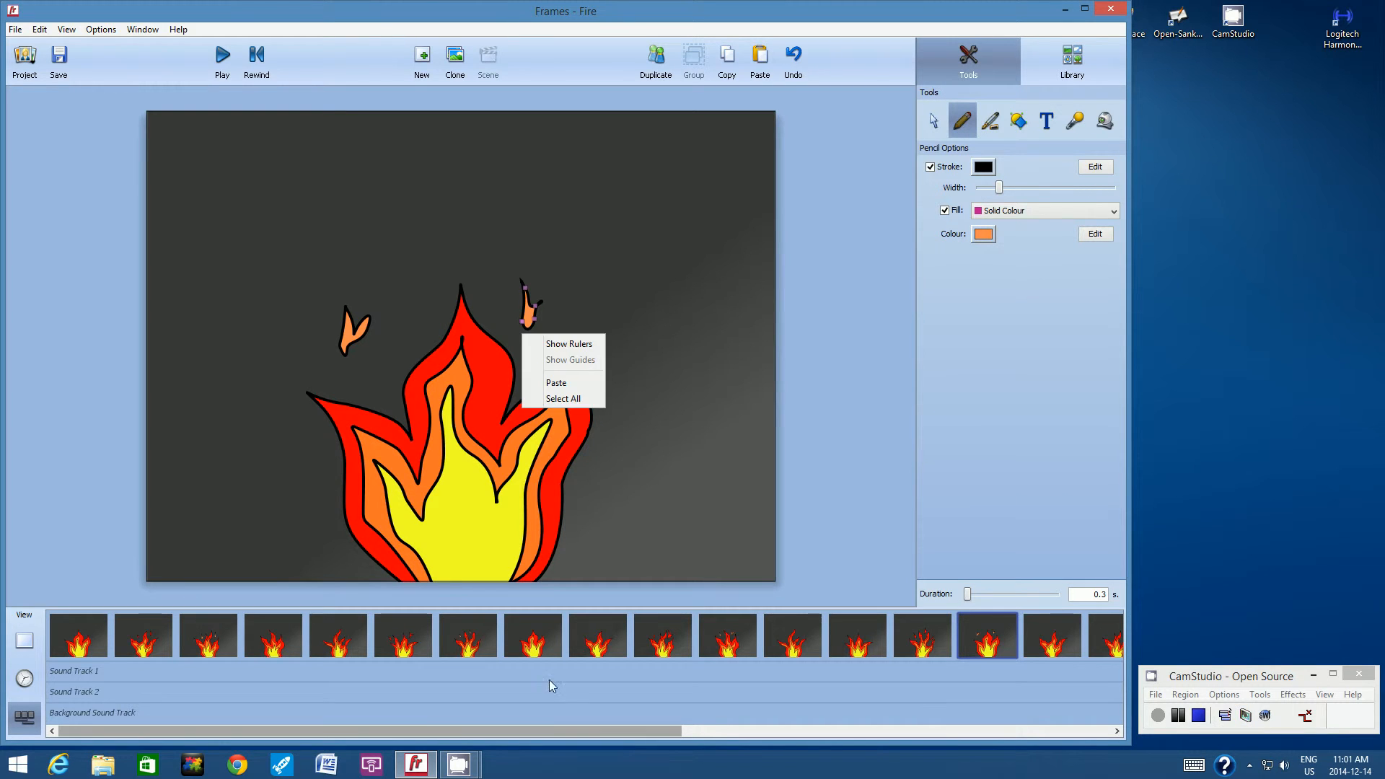
left_click(555, 399)
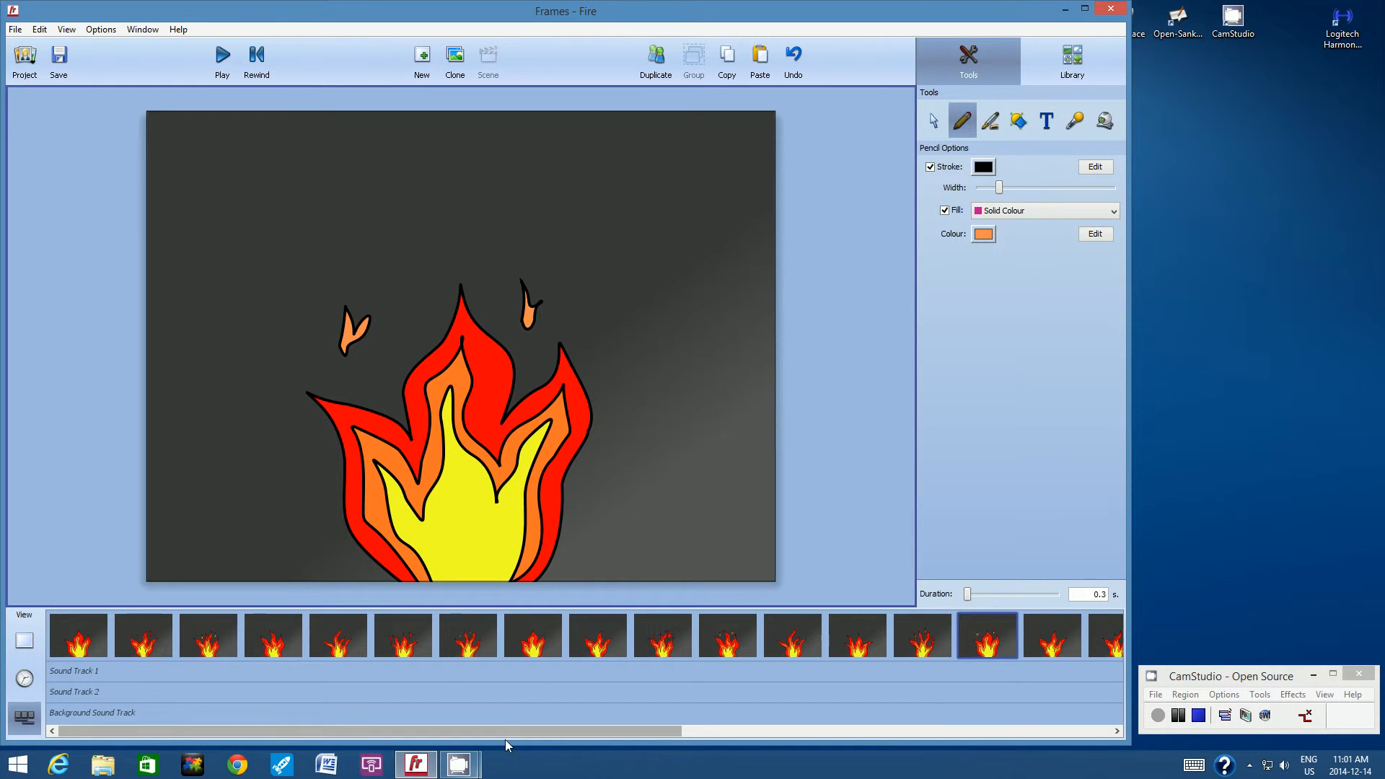
Draw two orange sparks in the twentieth frame: a forked one right of the centre tip and another left of it.
left_click_drag(517, 728, 791, 720)
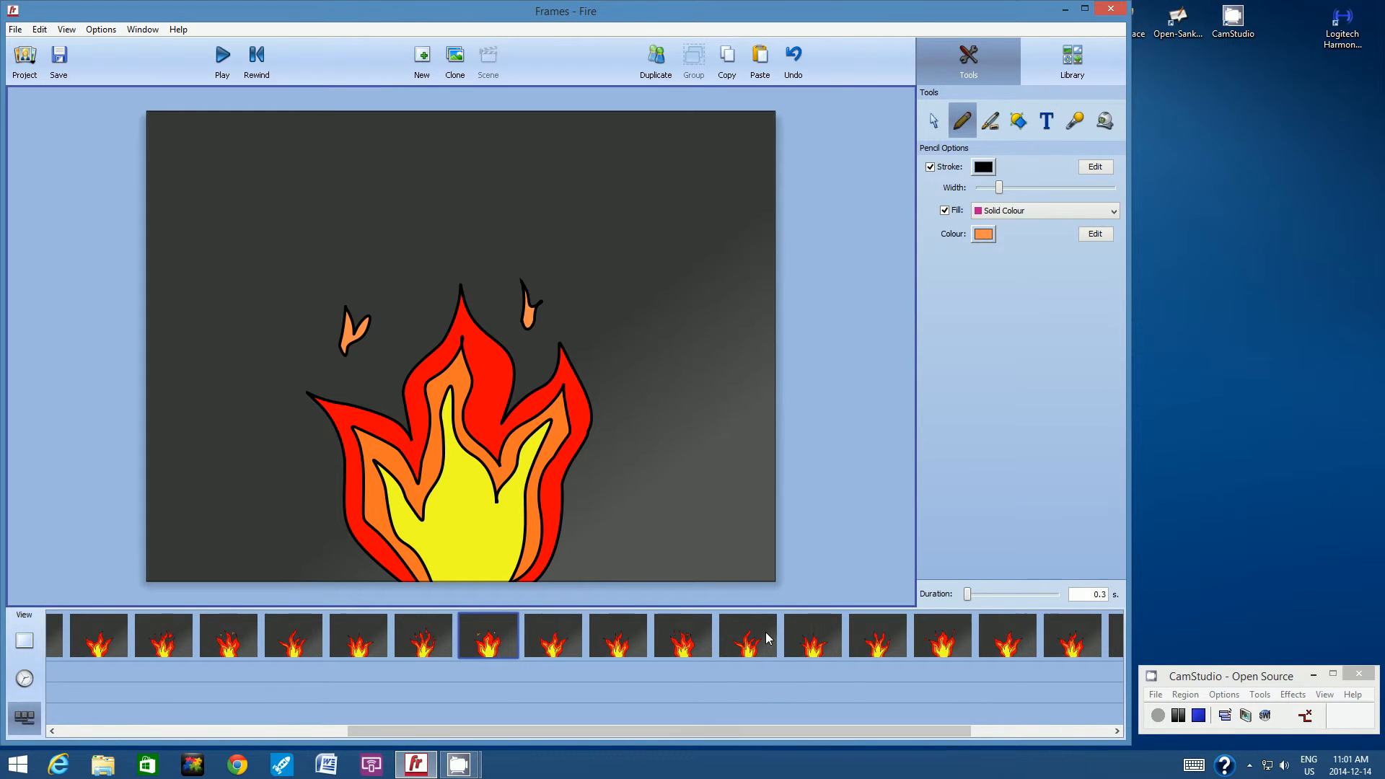
left_click(801, 636)
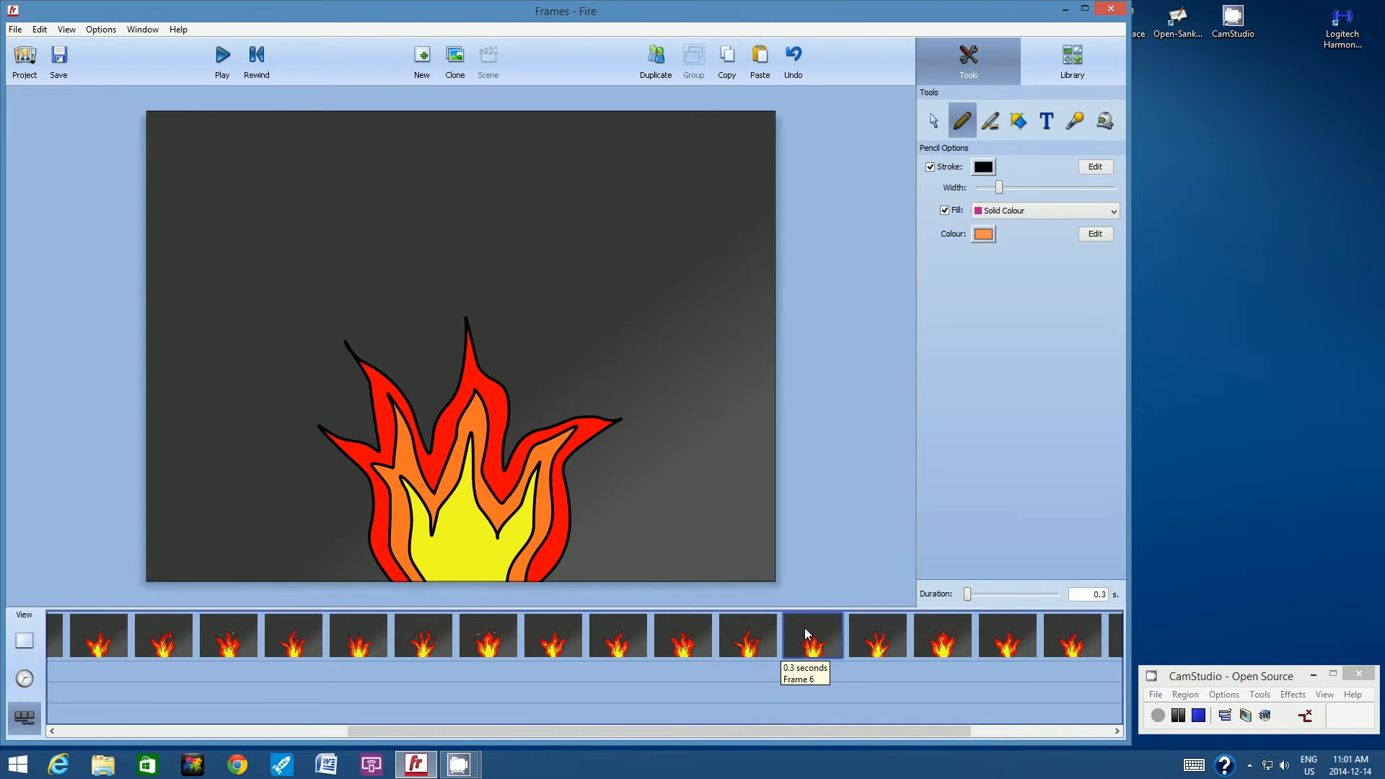
mouse_move(536, 324)
left_mouse_down()
mouse_move(535, 360)
mouse_move(556, 338)
mouse_move(542, 347)
mouse_move(535, 322)
left_mouse_up()
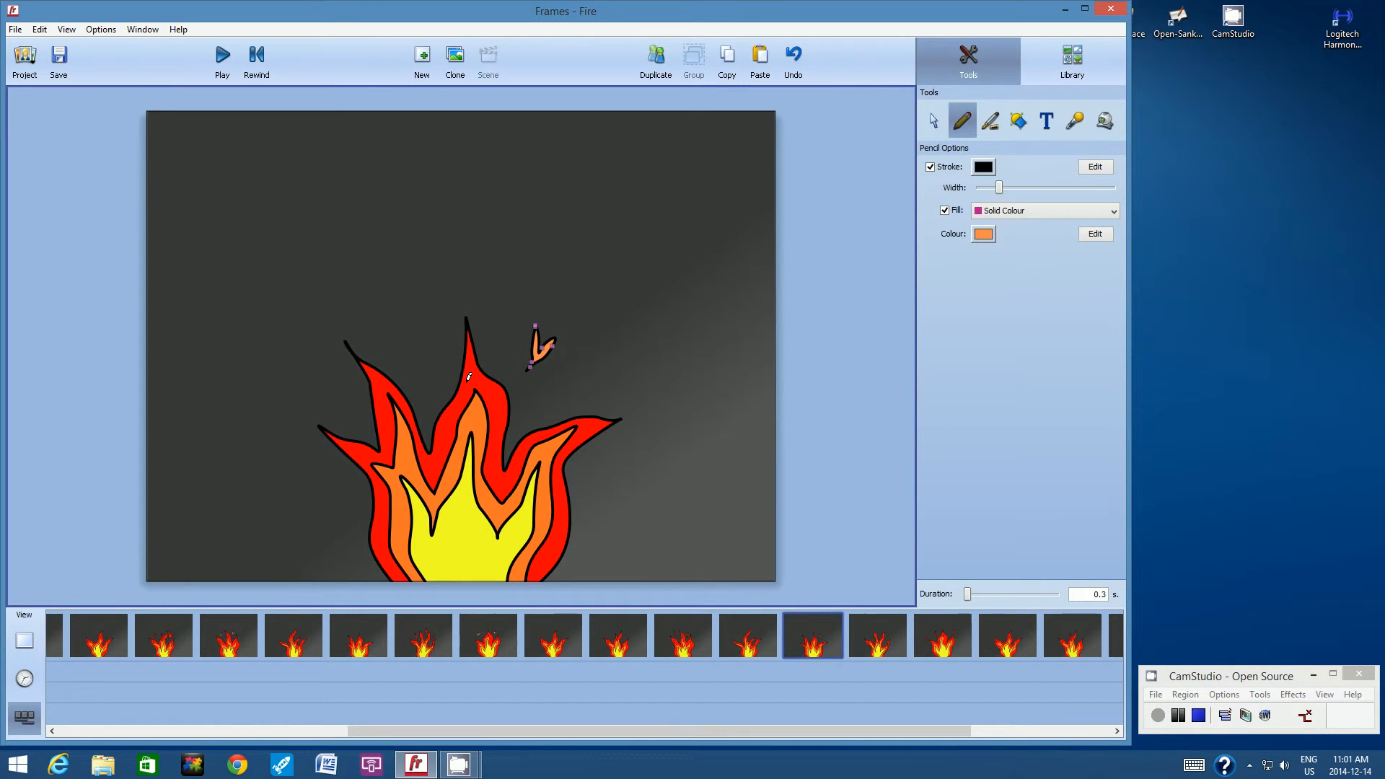
mouse_move(405, 344)
left_mouse_down()
mouse_move(387, 309)
mouse_move(408, 321)
mouse_move(396, 355)
left_mouse_up()
Draw two orange sparks in the twenty-third frame: a compact one right of the tallest tip and a forked one left of it.
left_click(988, 628)
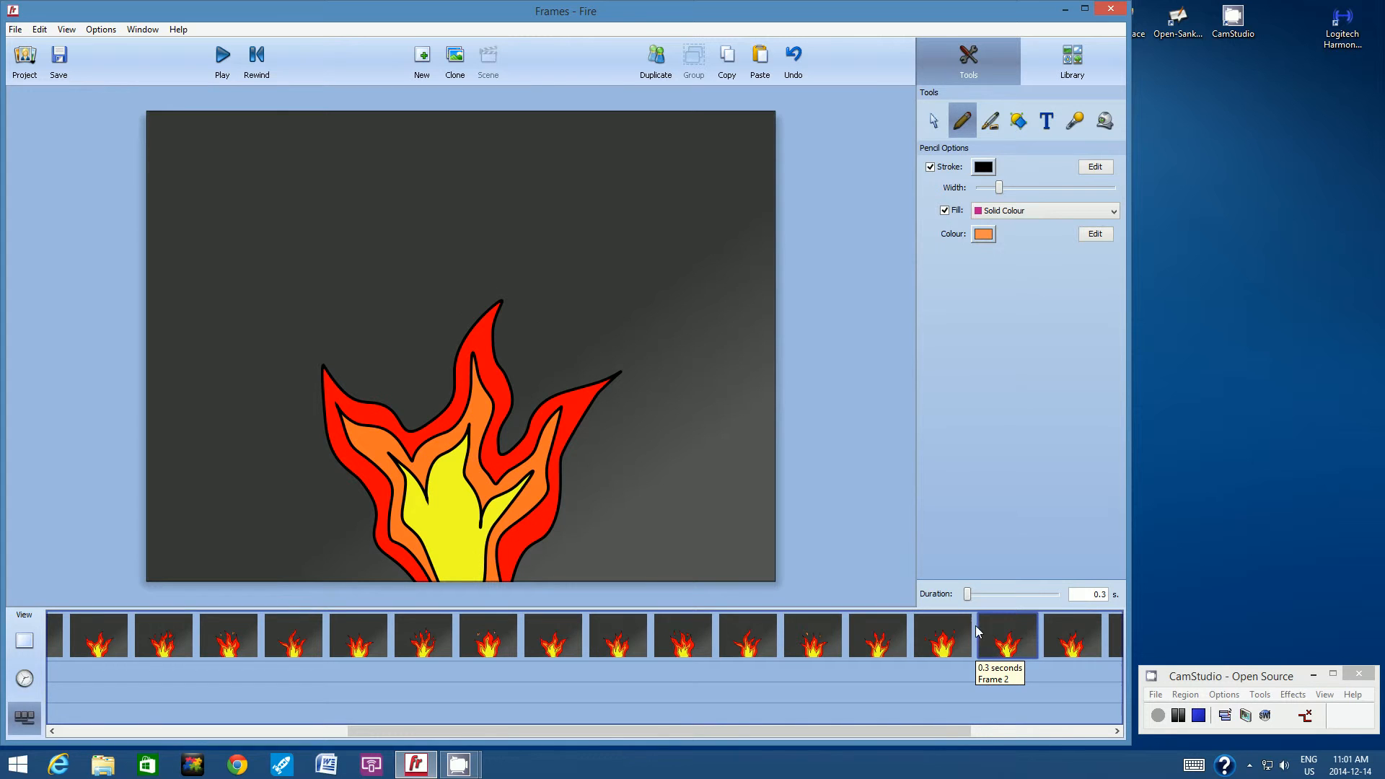
left_click_drag(918, 736, 1070, 727)
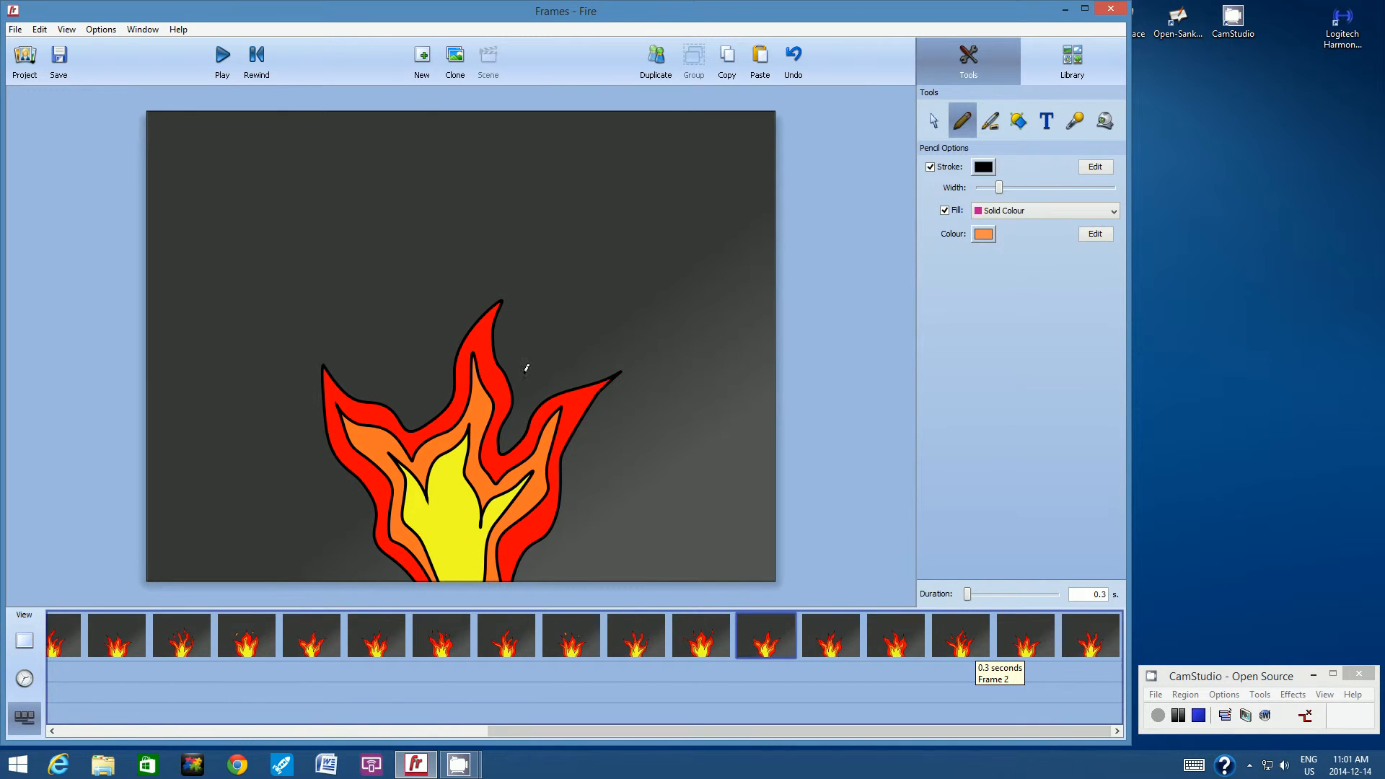
mouse_move(544, 320)
left_mouse_down()
mouse_move(535, 357)
mouse_move(557, 336)
mouse_move(544, 320)
left_mouse_up()
mouse_move(382, 320)
left_mouse_down()
mouse_move(377, 372)
mouse_move(406, 327)
mouse_move(395, 344)
mouse_move(378, 328)
left_mouse_up()
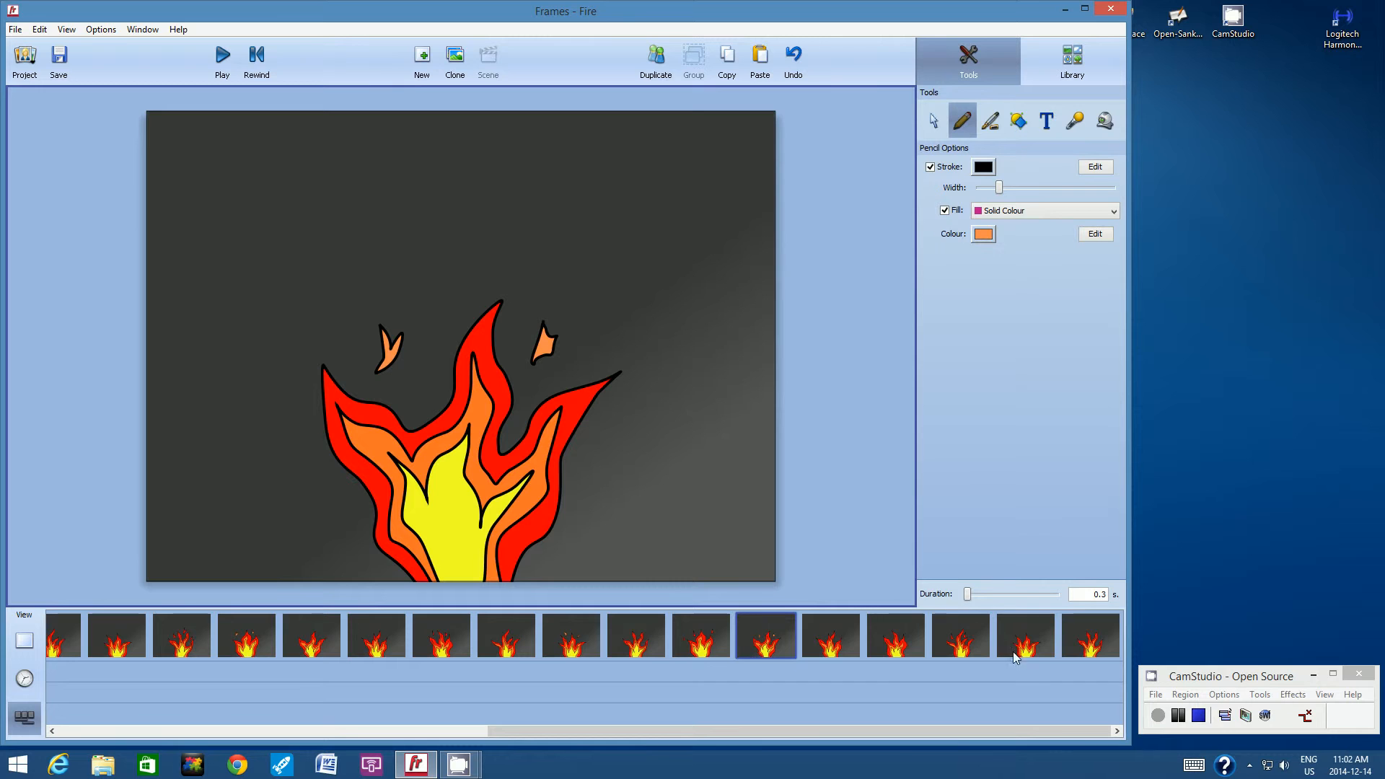
Draw a forked orange spark right of the centre tip and a wedge-shaped one left of it in the twenty-seventh frame, redoing the left one.
left_click(1018, 632)
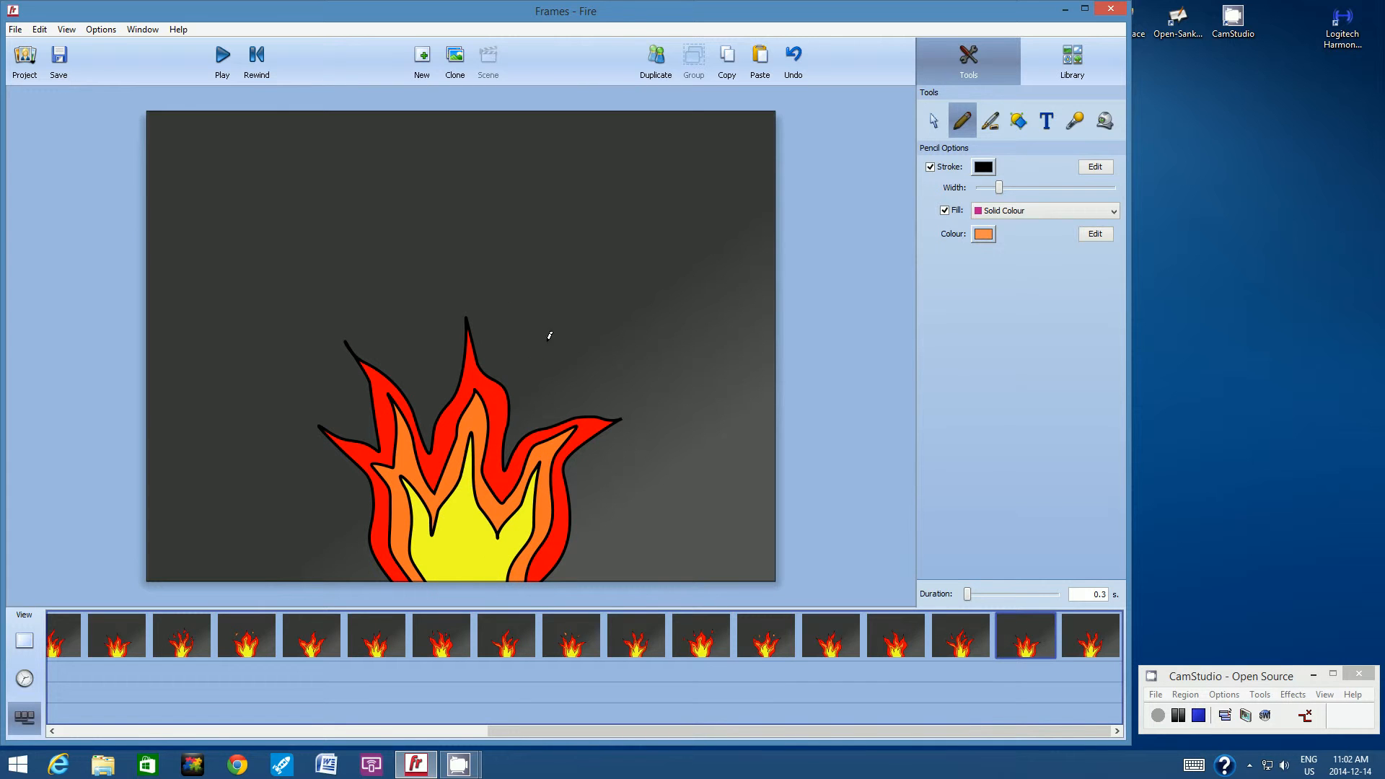
mouse_move(540, 334)
left_mouse_down()
mouse_move(531, 374)
mouse_move(566, 345)
mouse_move(547, 352)
mouse_move(539, 334)
left_mouse_up()
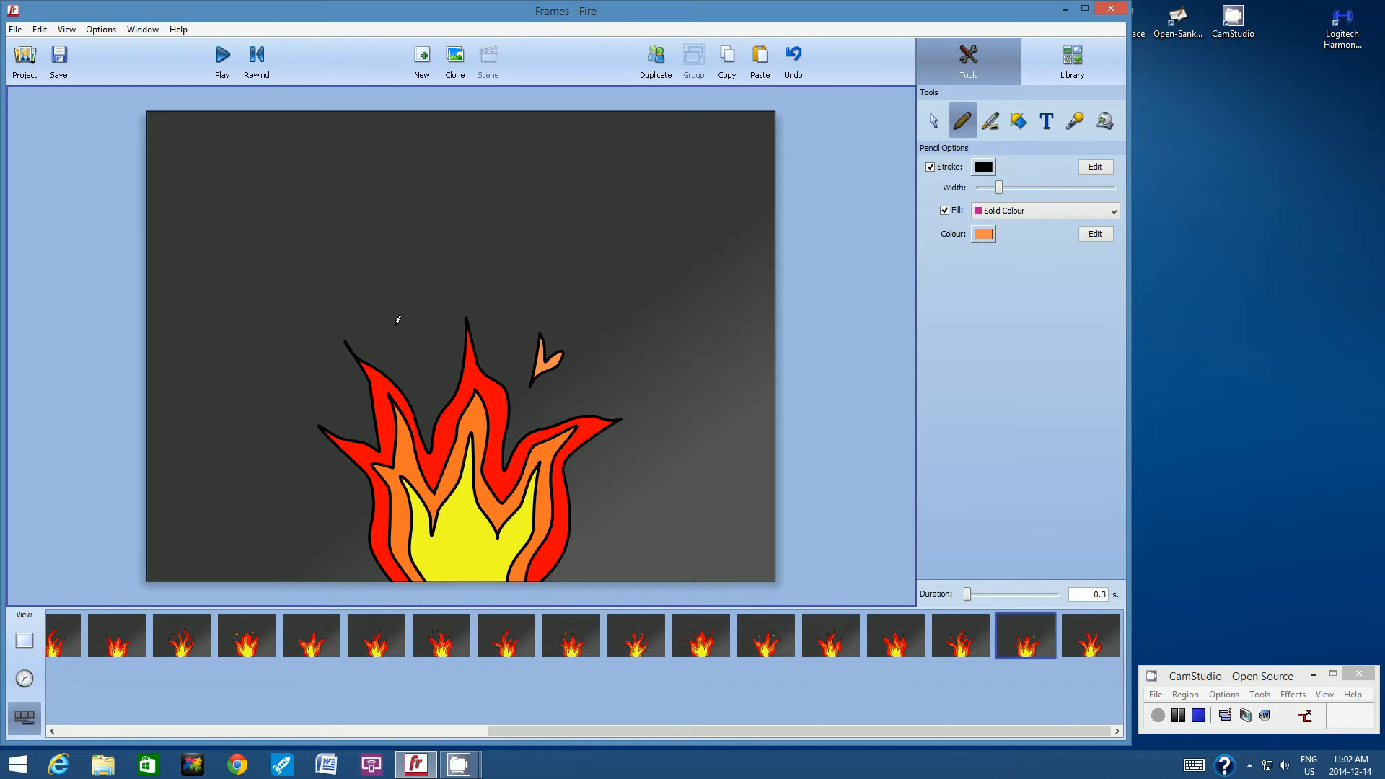
mouse_move(398, 320)
left_mouse_down()
mouse_move(414, 364)
mouse_move(424, 313)
mouse_move(416, 331)
left_mouse_up()
left_click_drag(409, 324, 397, 330)
left_click(793, 56)
mouse_move(401, 318)
left_mouse_down()
mouse_move(414, 376)
mouse_move(432, 346)
mouse_move(398, 316)
left_mouse_up()
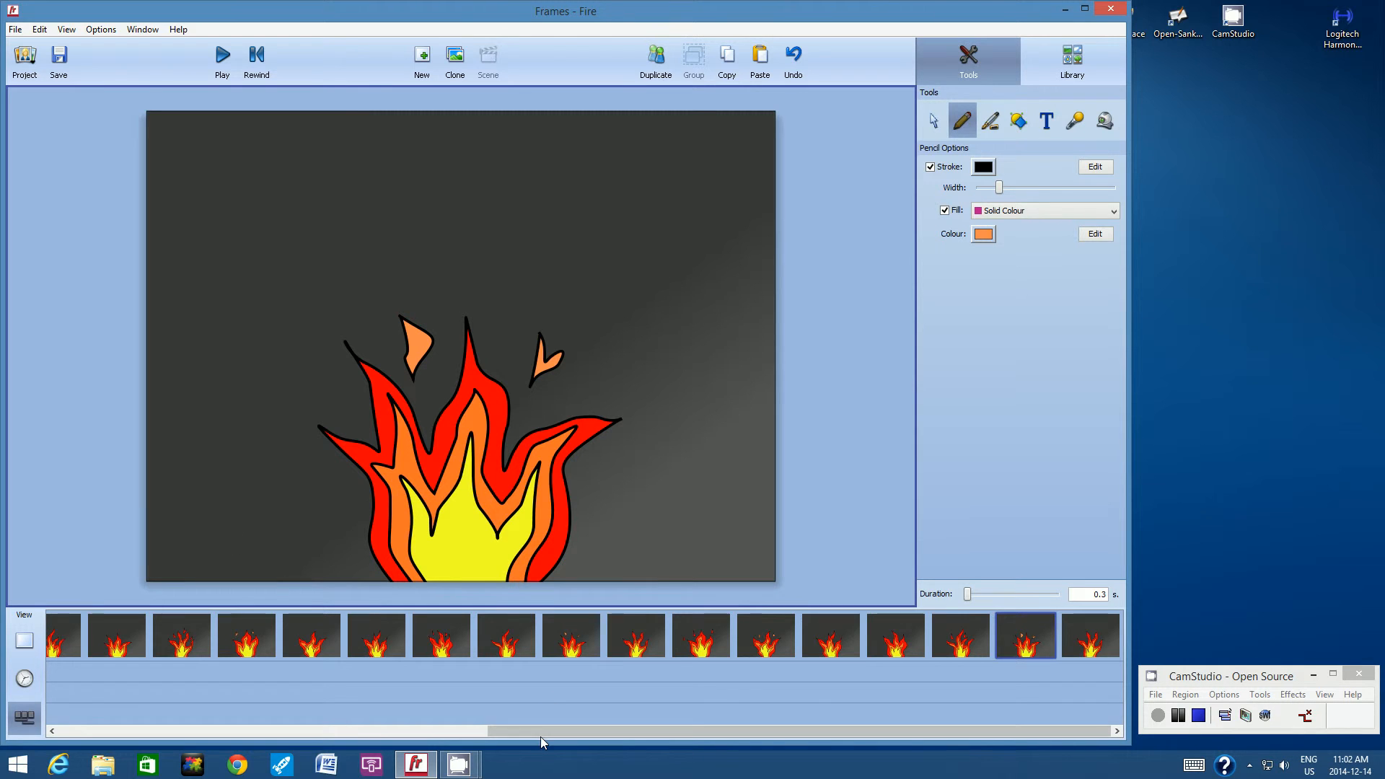
Set the pencil fill to yellow and draw two small sparks in the fifth frame, one on each side of the tallest flame tip.
left_click_drag(541, 732, 98, 730)
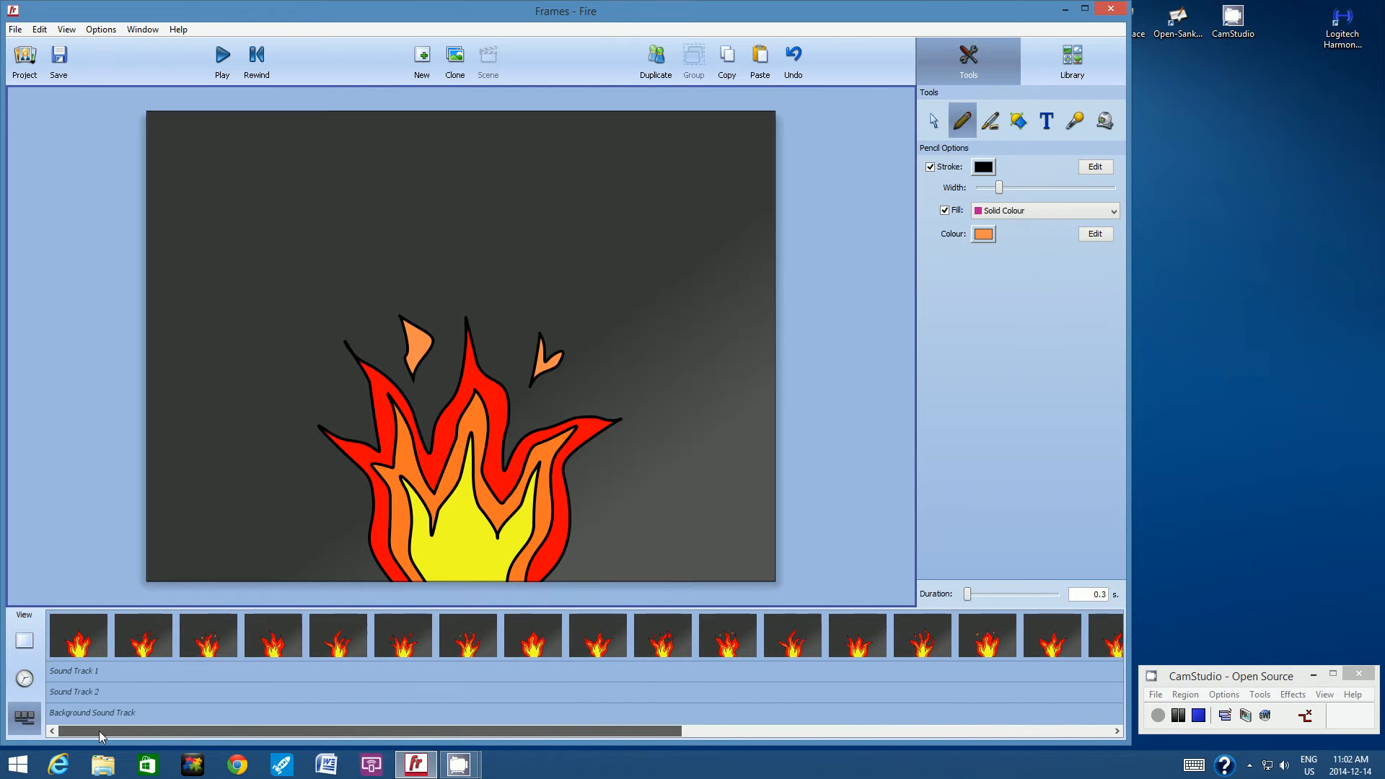
left_click(281, 633)
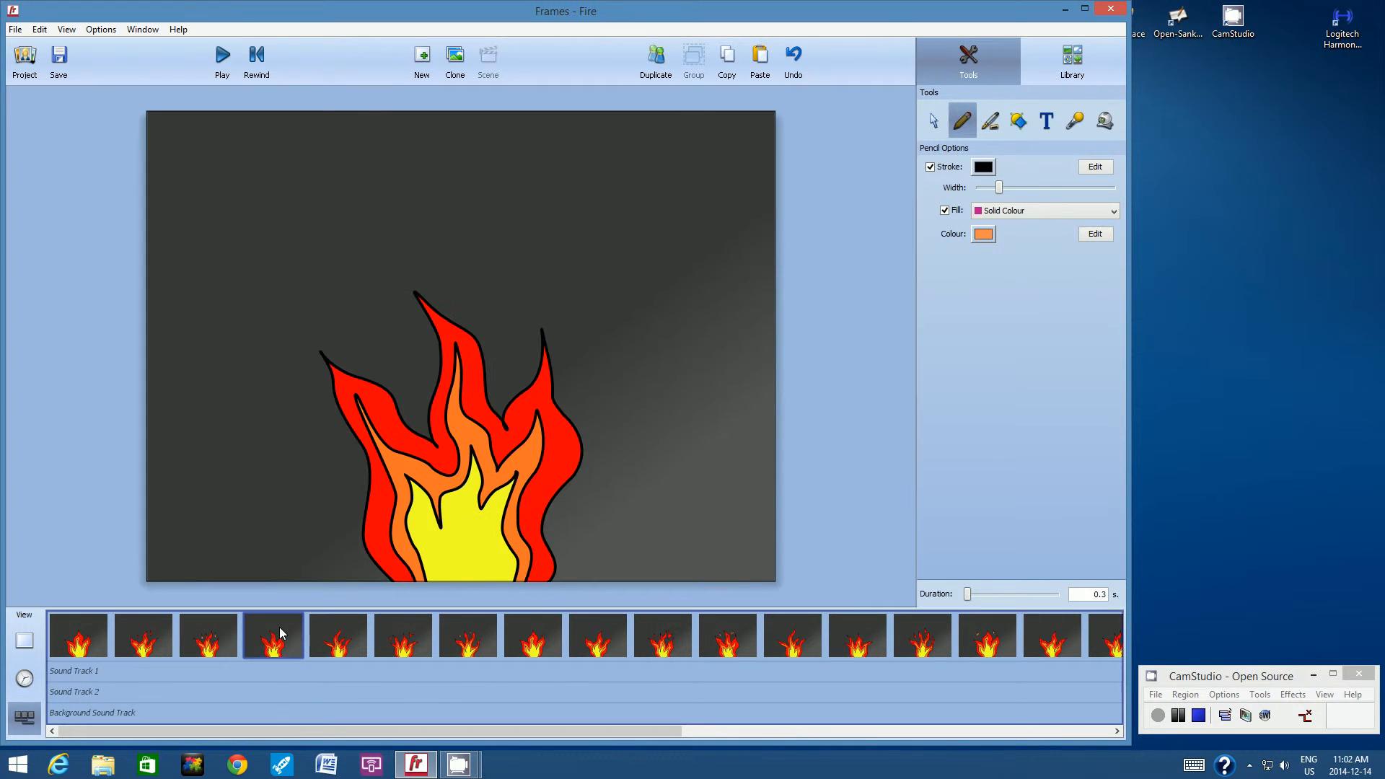
left_click(355, 627)
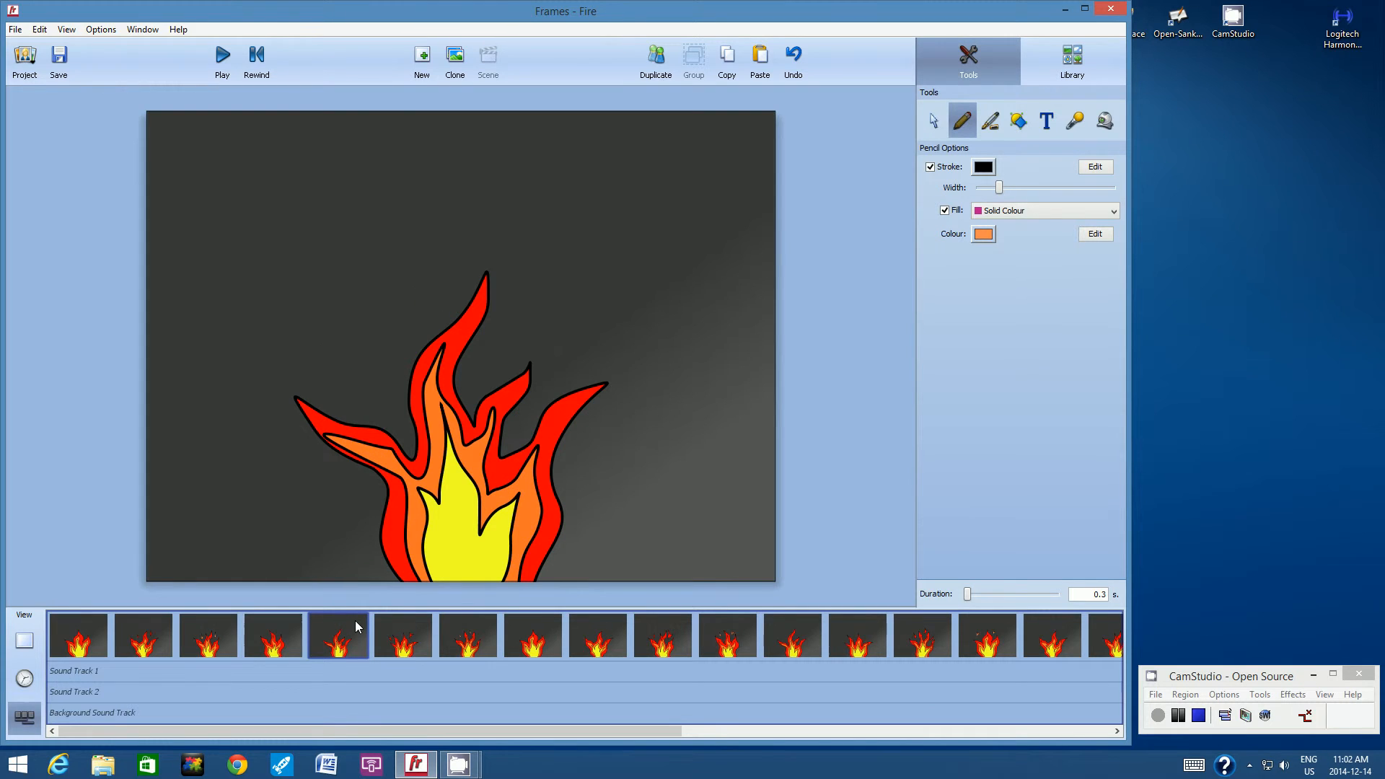
left_click(986, 235)
left_click(999, 280)
left_click(989, 235)
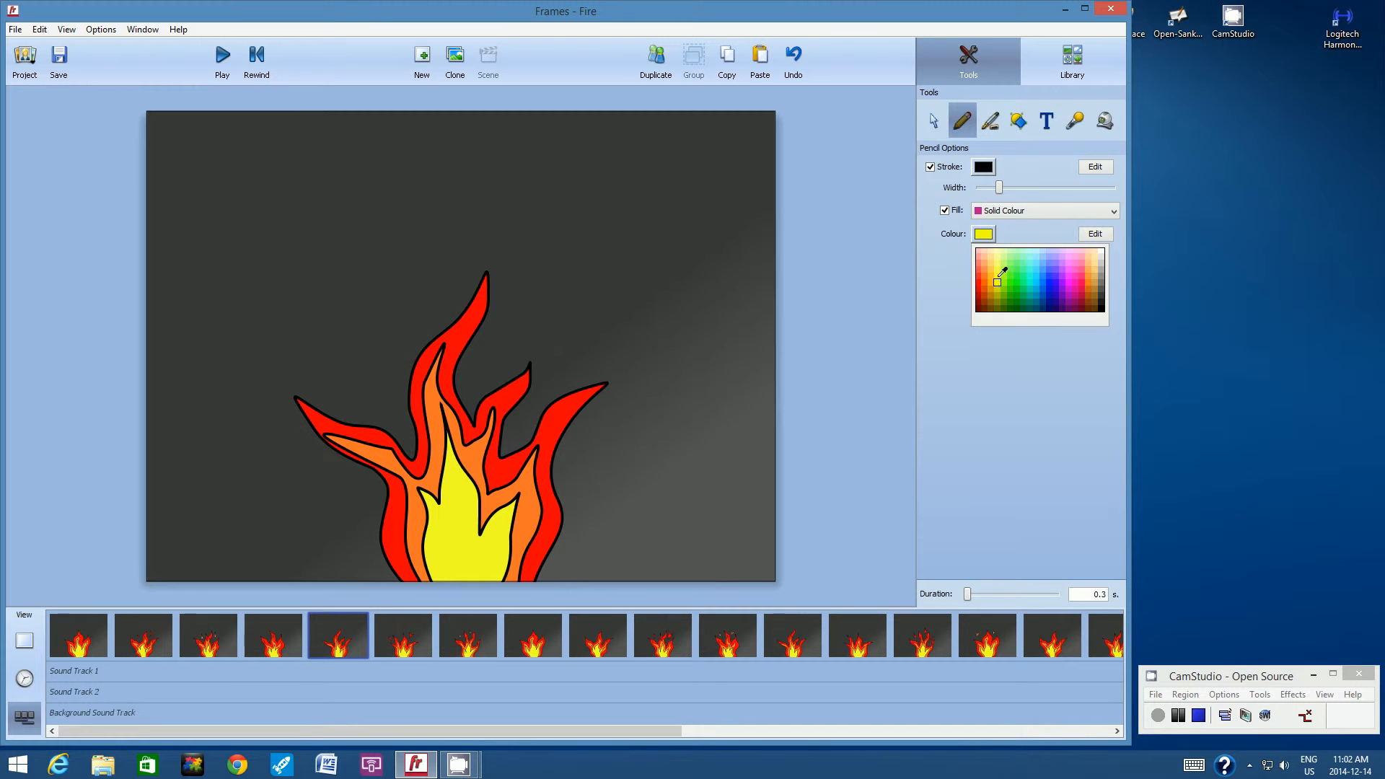
left_click(998, 280)
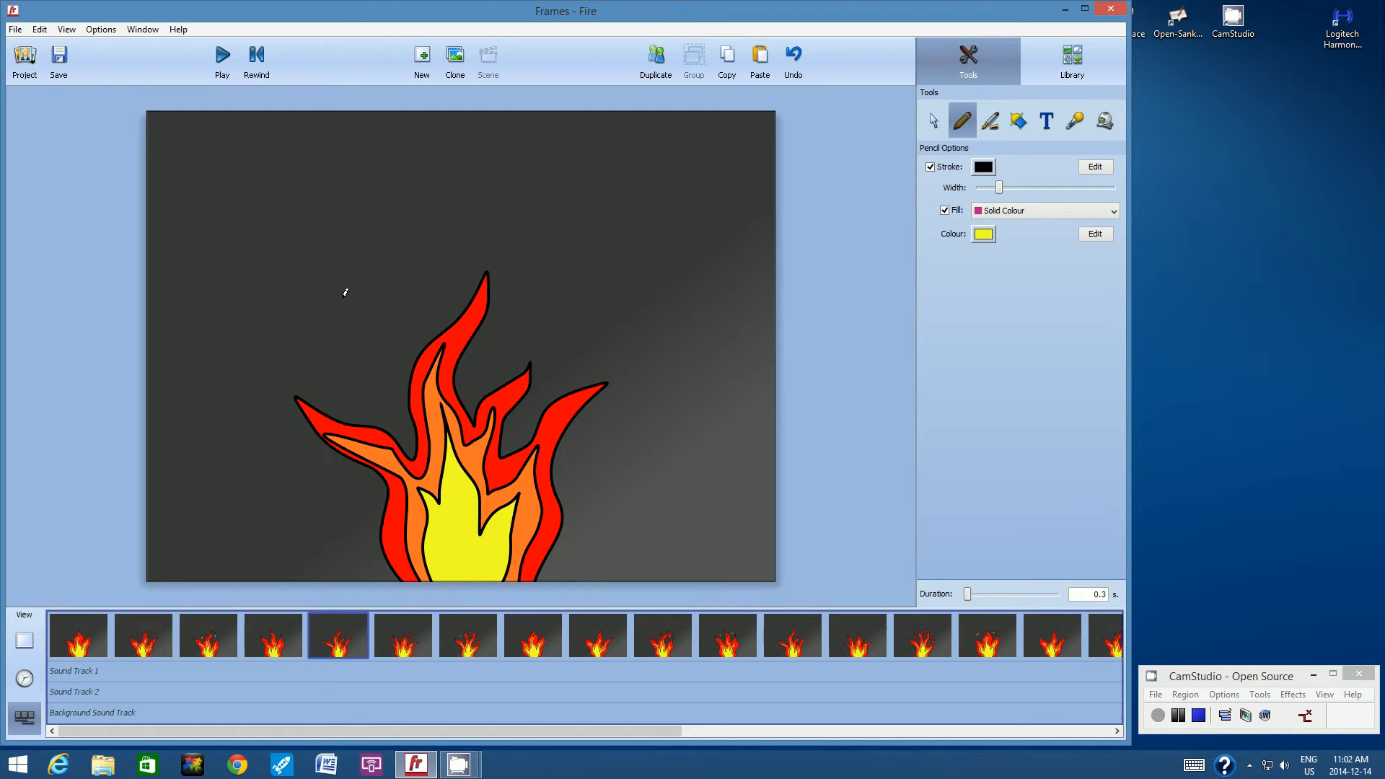
mouse_move(344, 293)
left_mouse_down()
mouse_move(345, 342)
mouse_move(357, 324)
mouse_move(344, 296)
left_mouse_up()
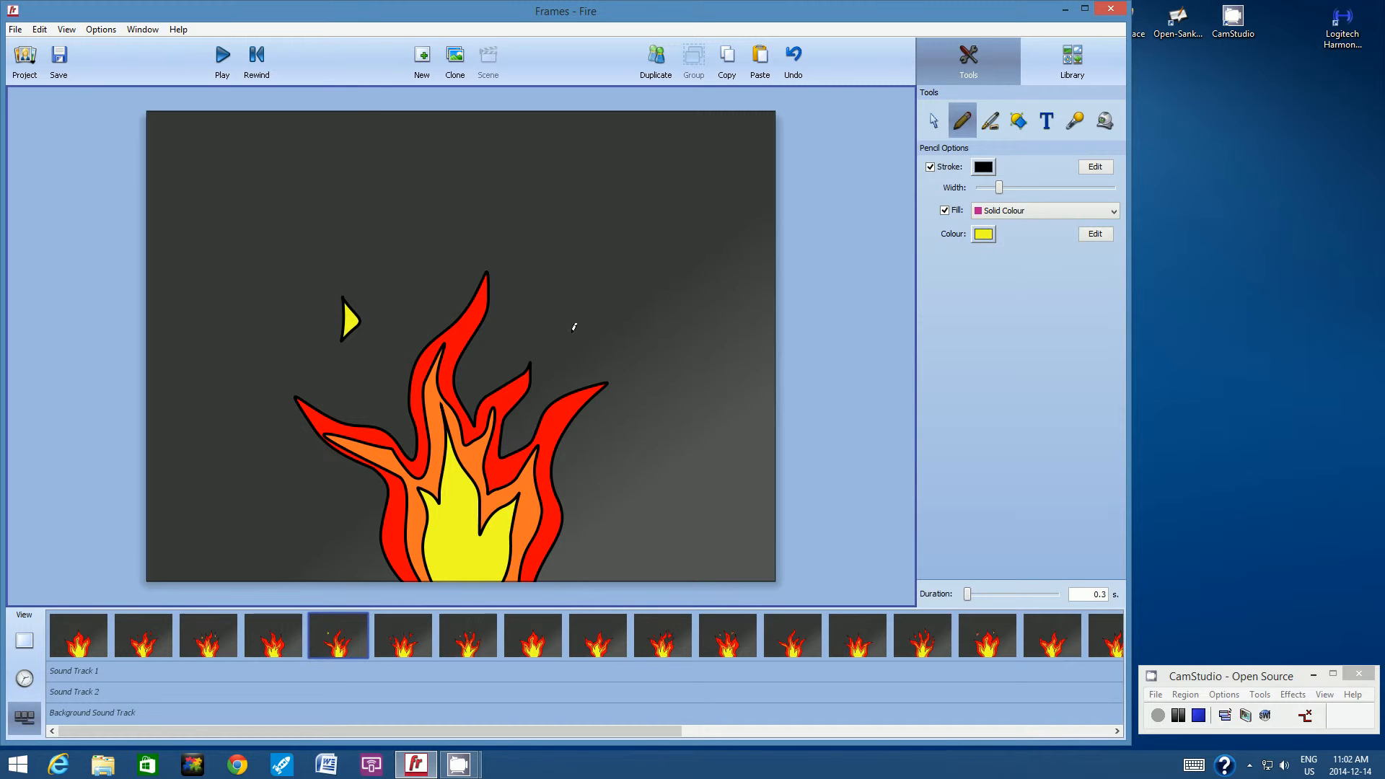
mouse_move(562, 298)
left_mouse_down()
mouse_move(551, 341)
mouse_move(561, 297)
left_mouse_up()
Draw two small yellow sparks in the thirteenth frame, one right of the centre tip and one between the centre and left tips.
left_click(850, 639)
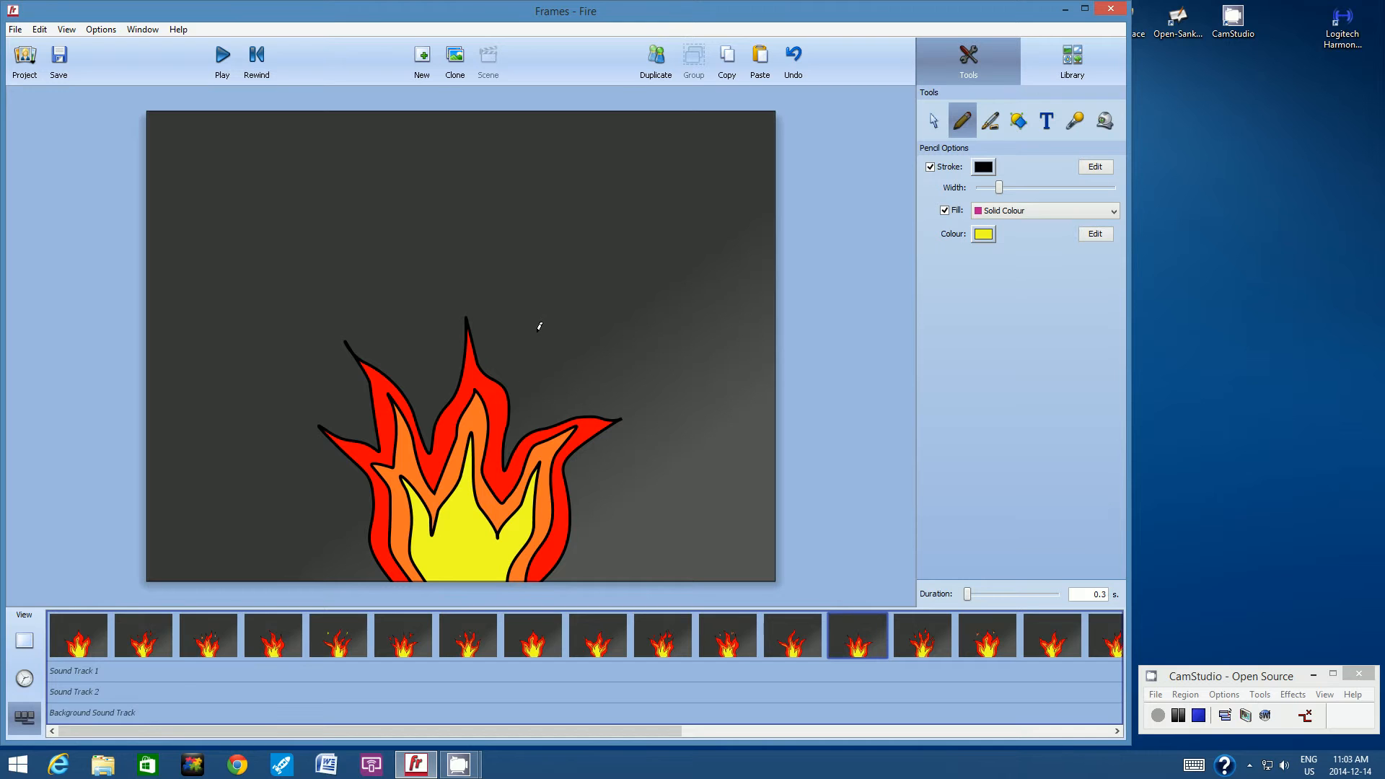
mouse_move(535, 328)
left_mouse_down()
mouse_move(531, 367)
mouse_move(551, 346)
mouse_move(533, 328)
left_mouse_up()
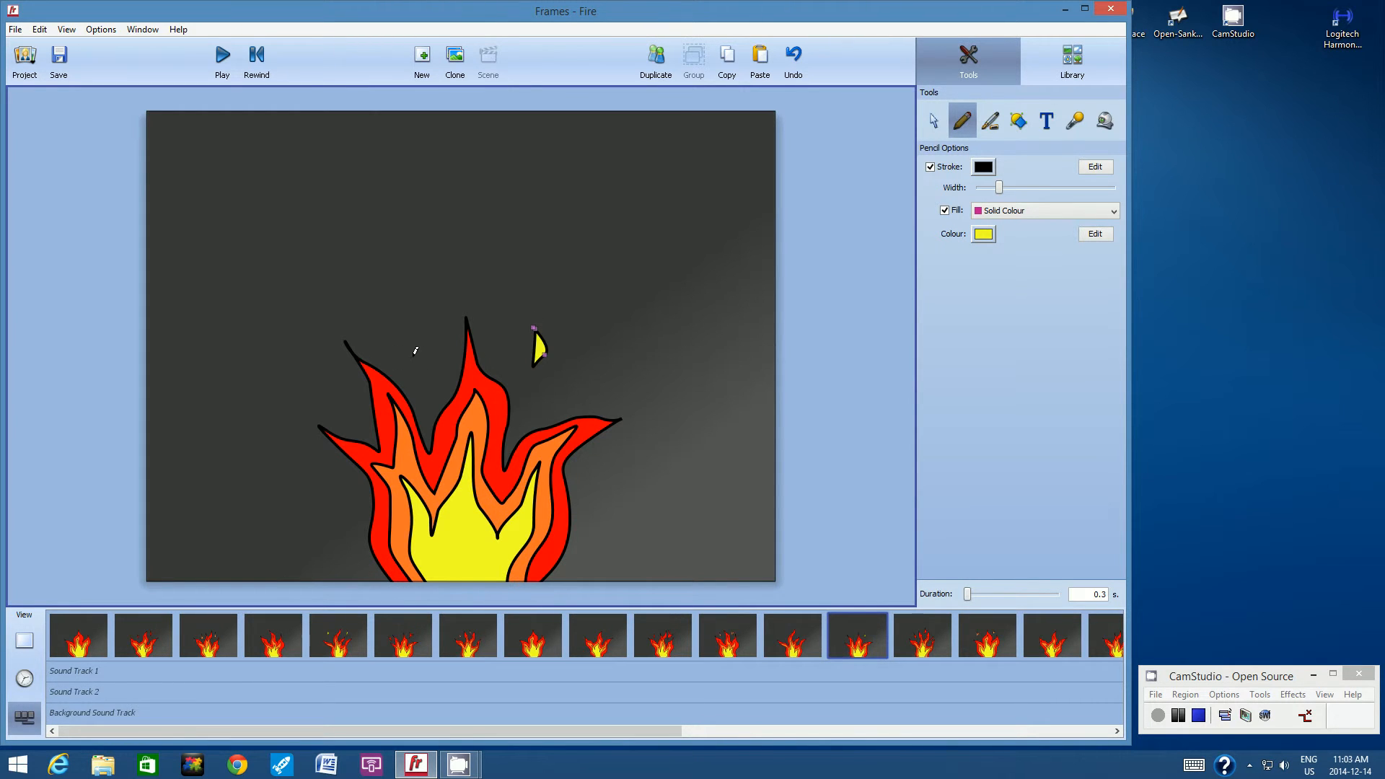
mouse_move(415, 351)
left_mouse_down()
mouse_move(426, 396)
mouse_move(440, 373)
mouse_move(412, 357)
left_mouse_up()
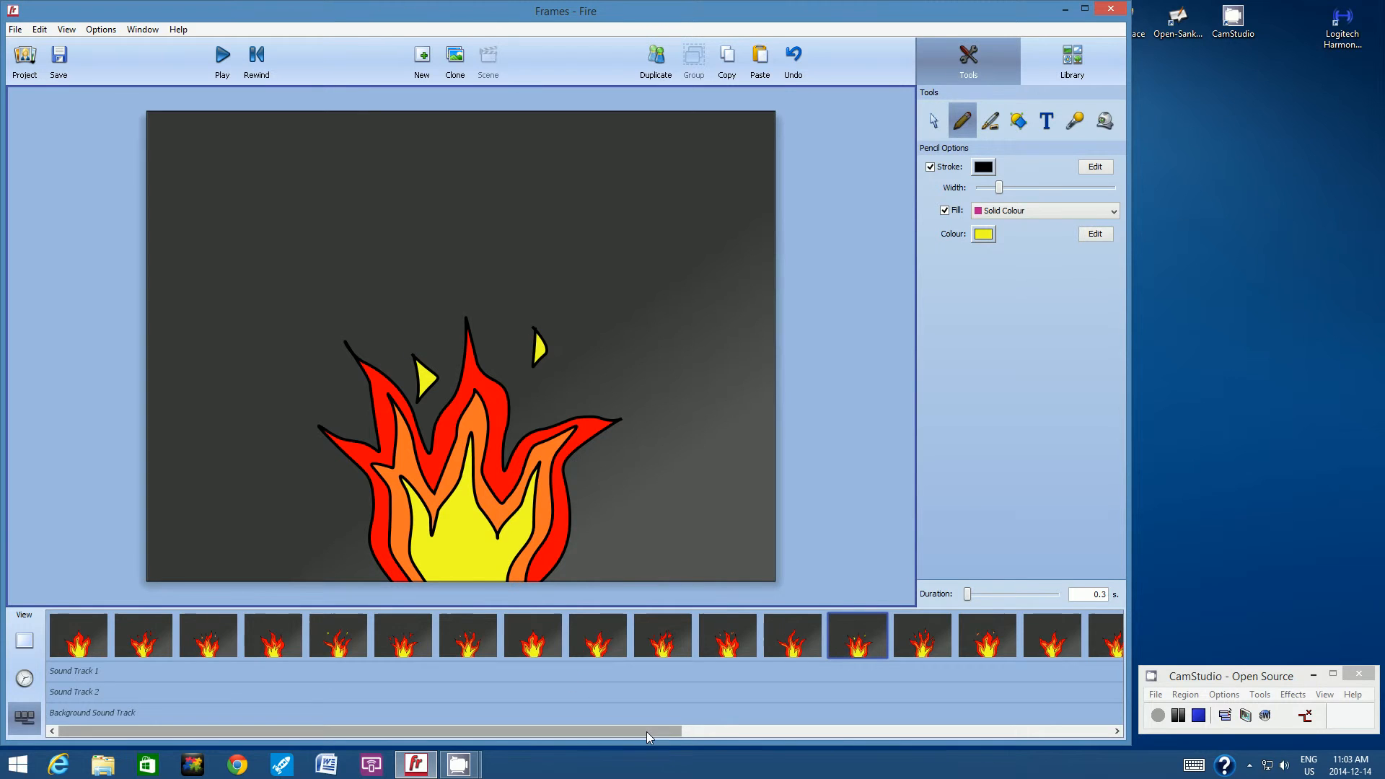
Draw two small yellow sparks in the seventeenth frame, one between the tallest and right tips and one above the gap beside the left tip.
left_click_drag(646, 731, 885, 736)
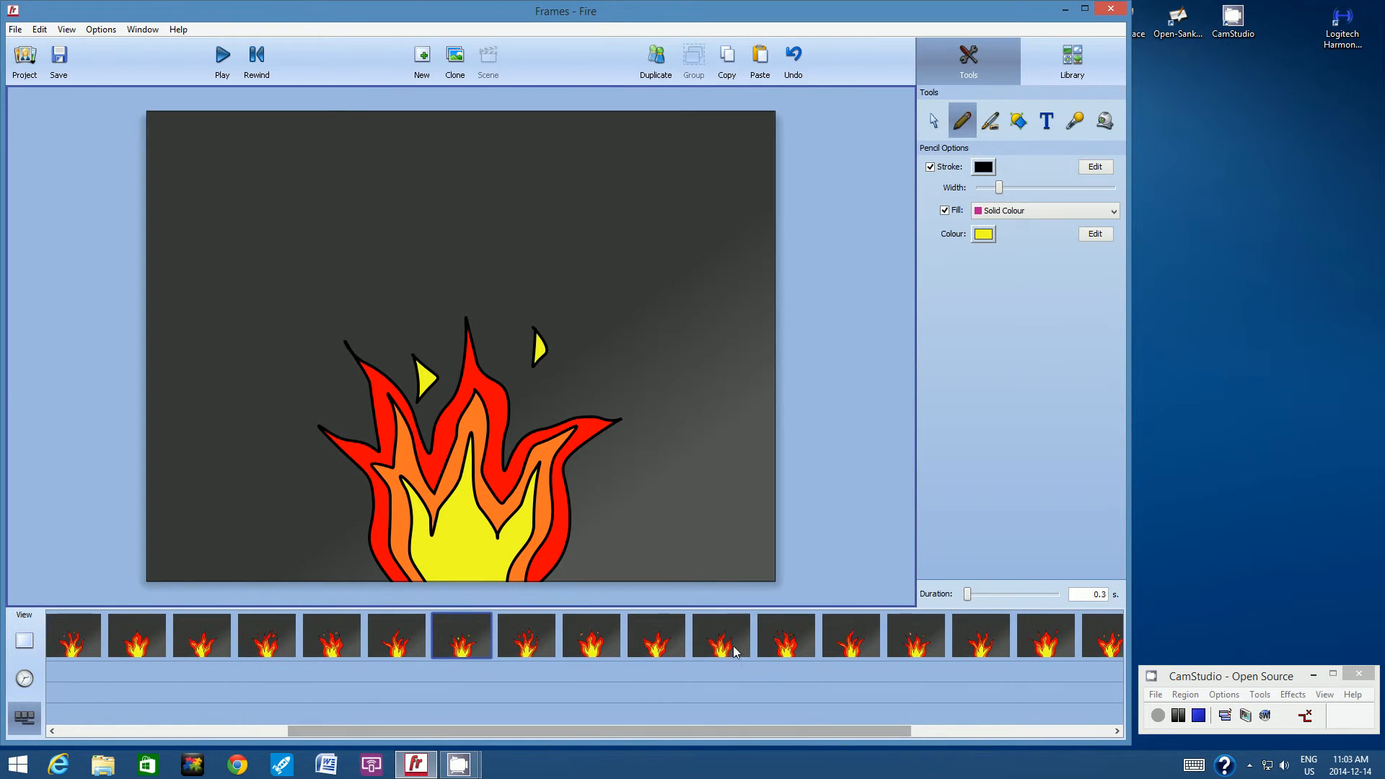
left_click(720, 627)
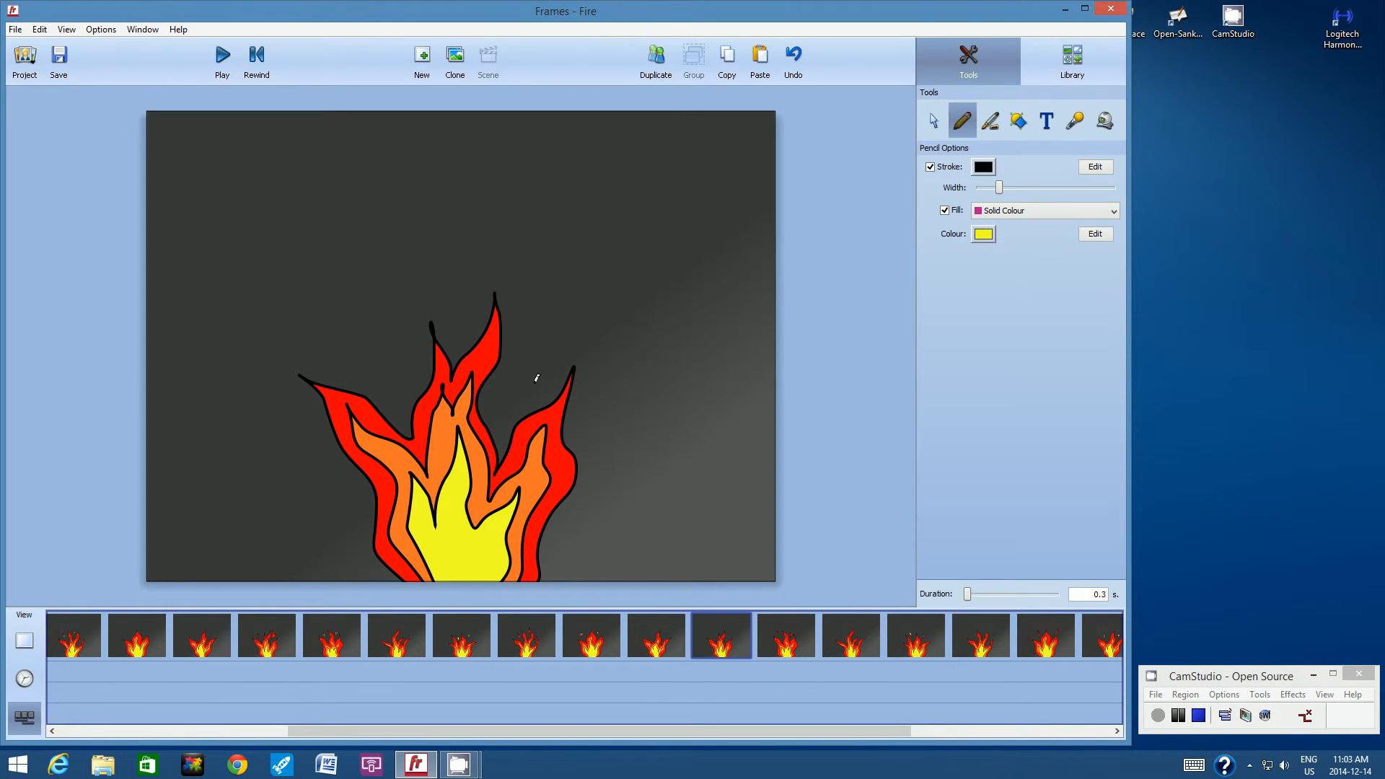
mouse_move(503, 404)
left_mouse_down()
mouse_move(519, 366)
mouse_move(507, 402)
left_mouse_up()
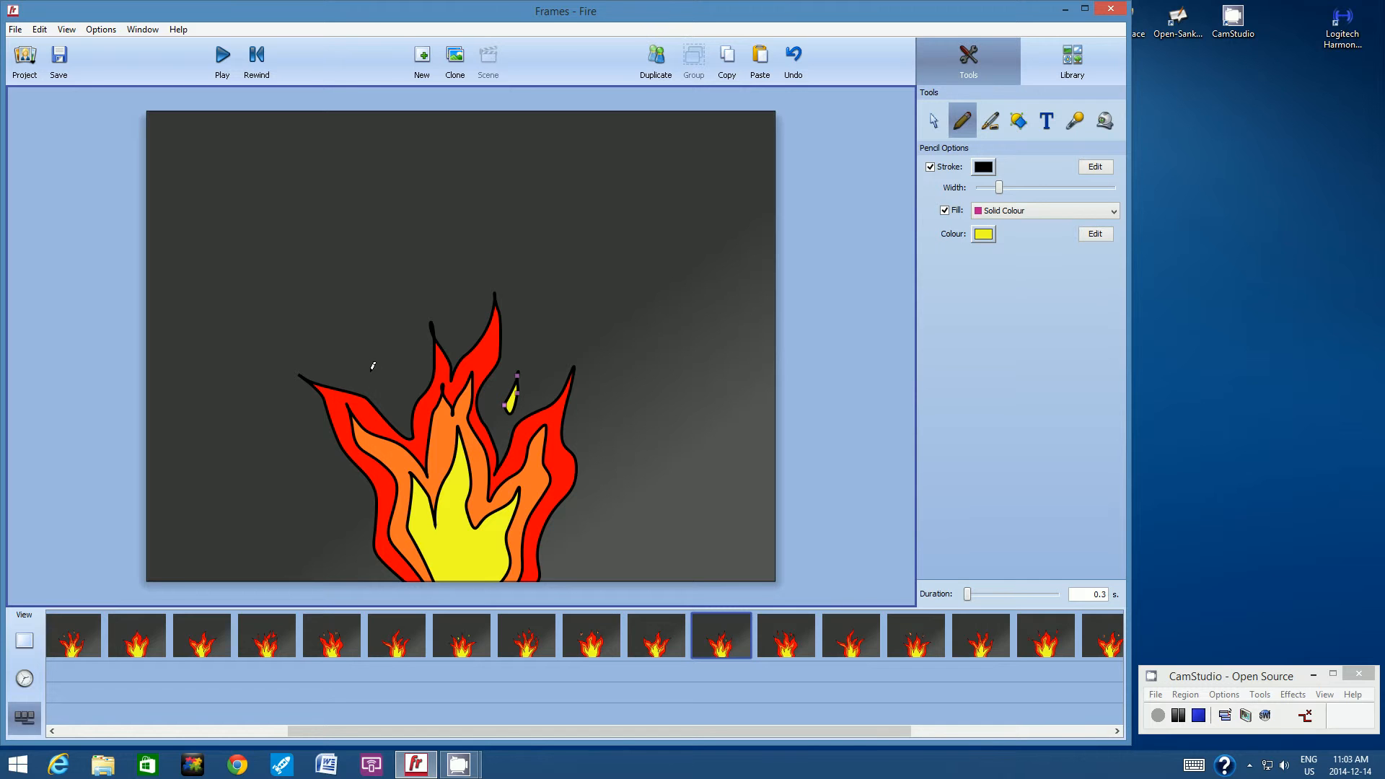
mouse_move(378, 366)
left_mouse_down()
mouse_move(402, 406)
mouse_move(409, 387)
mouse_move(377, 364)
left_mouse_up()
Draw two small yellow sparks in the twenty-fifth frame, one on each side of the tallest flame tip.
left_click_drag(880, 725, 1039, 721)
left_click(948, 623)
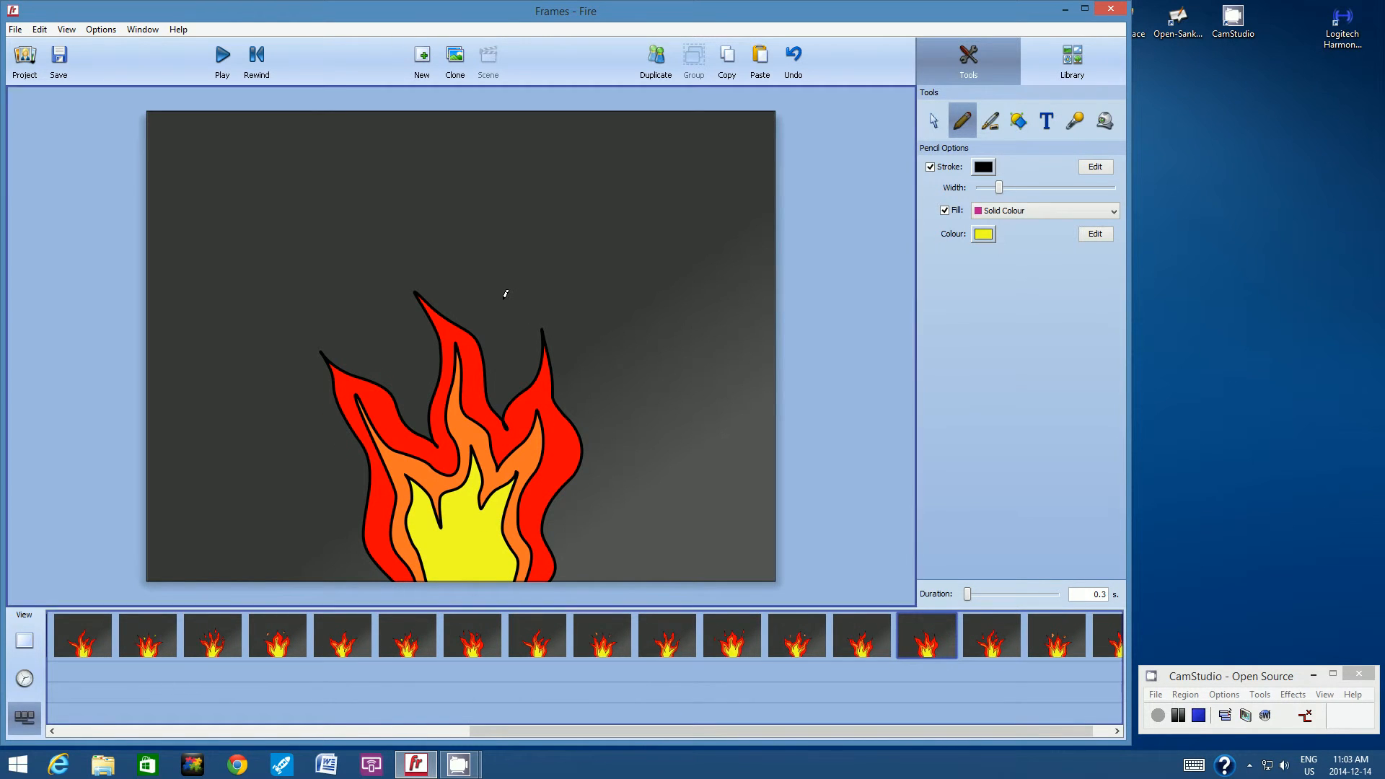
mouse_move(503, 298)
left_mouse_down()
mouse_move(496, 339)
mouse_move(515, 326)
mouse_move(503, 301)
left_mouse_up()
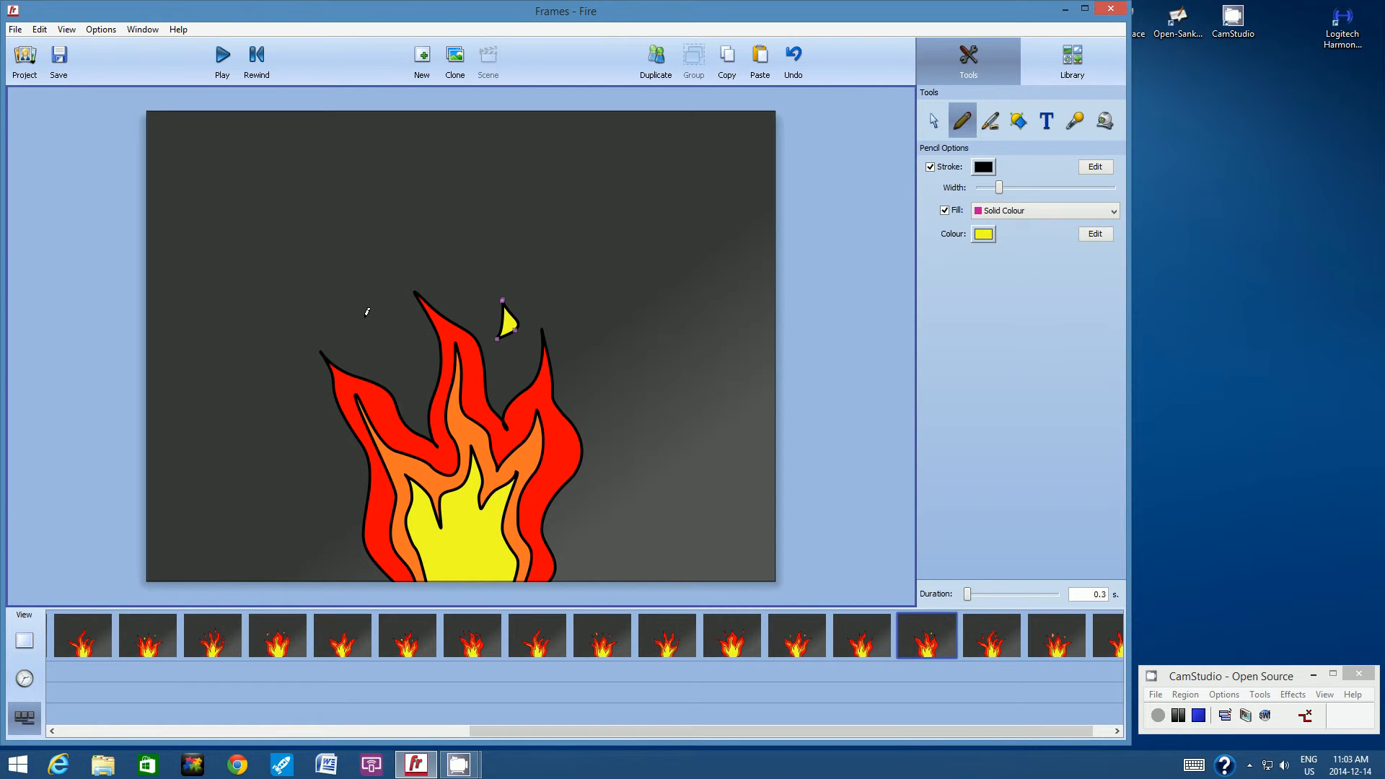
mouse_move(363, 315)
left_mouse_down()
mouse_move(367, 353)
mouse_move(371, 317)
mouse_move(367, 330)
left_mouse_up()
Look through the remaining frames for spark placement and save the animation.
left_click_drag(964, 730, 1015, 734)
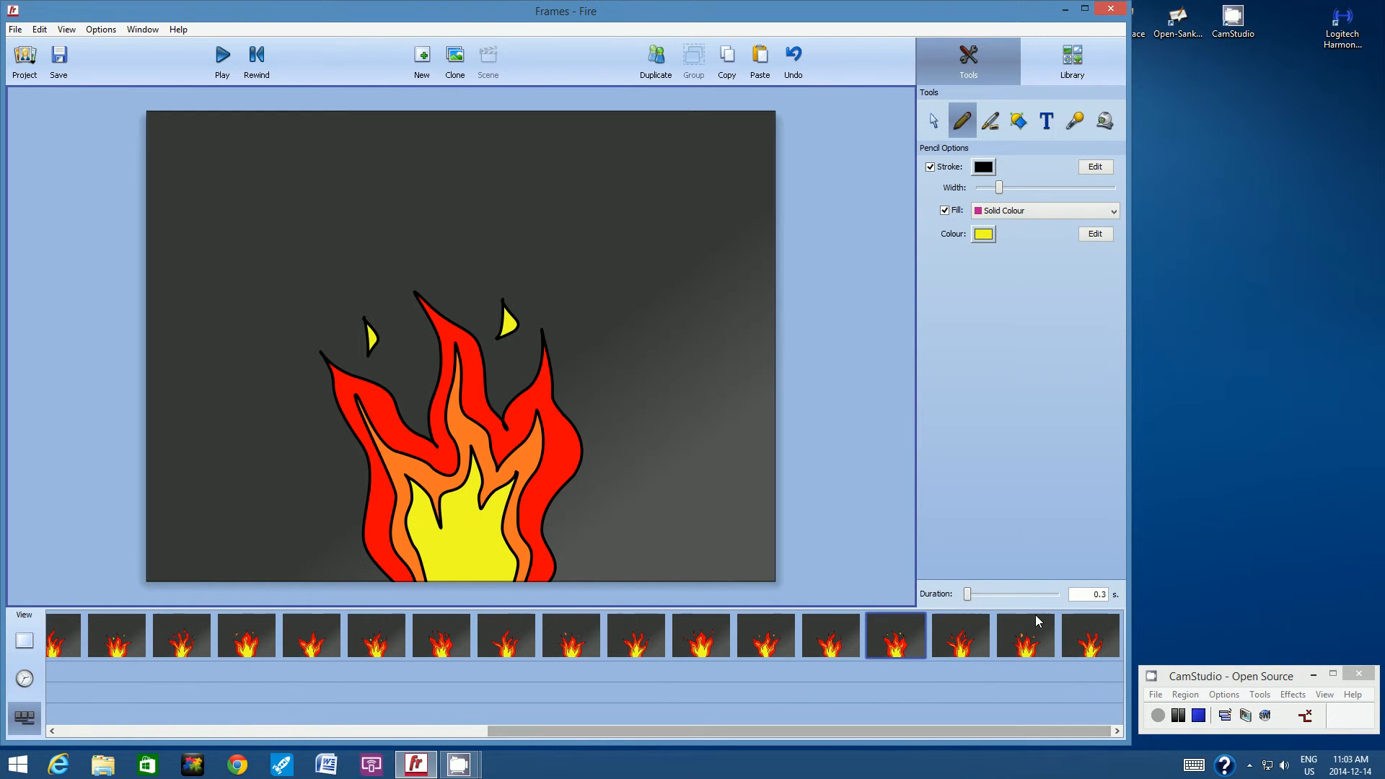
left_click_drag(769, 734, 327, 725)
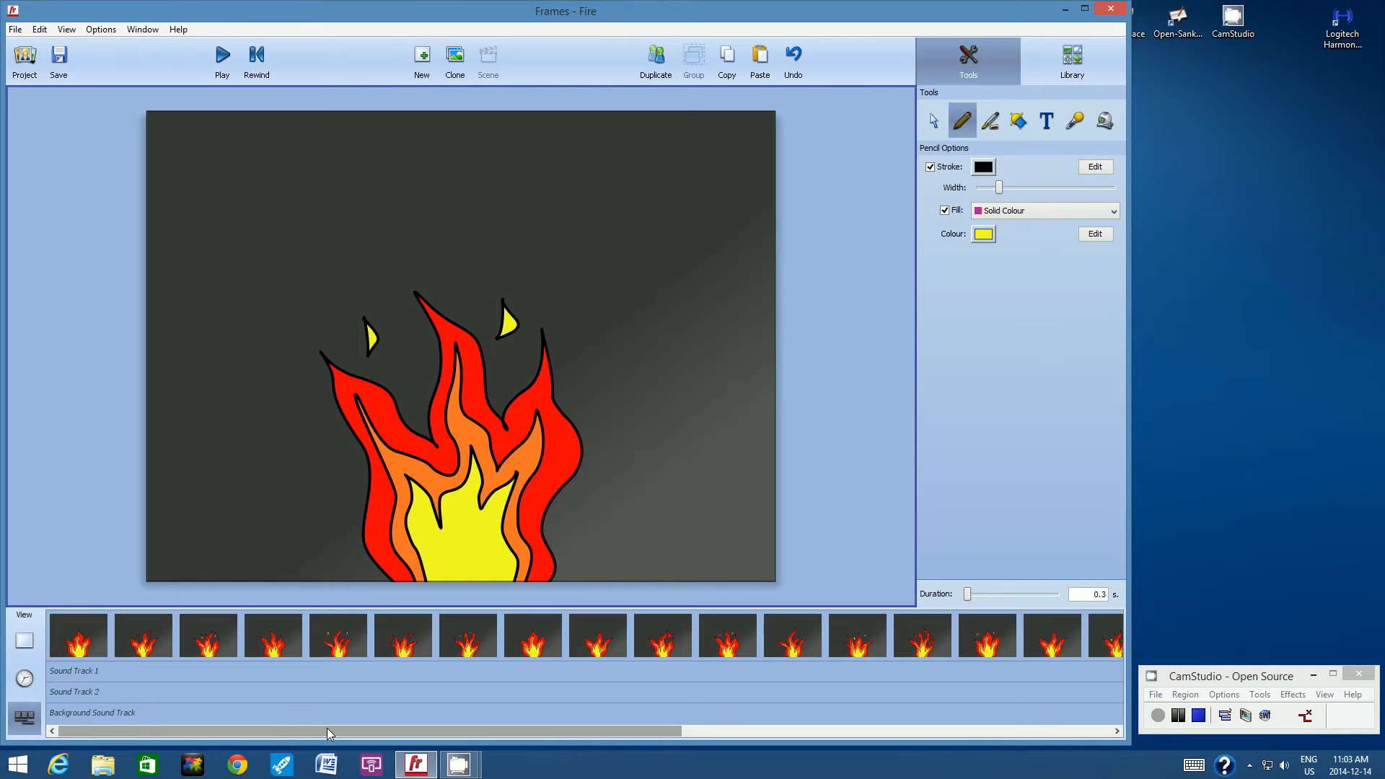
left_click(60, 56)
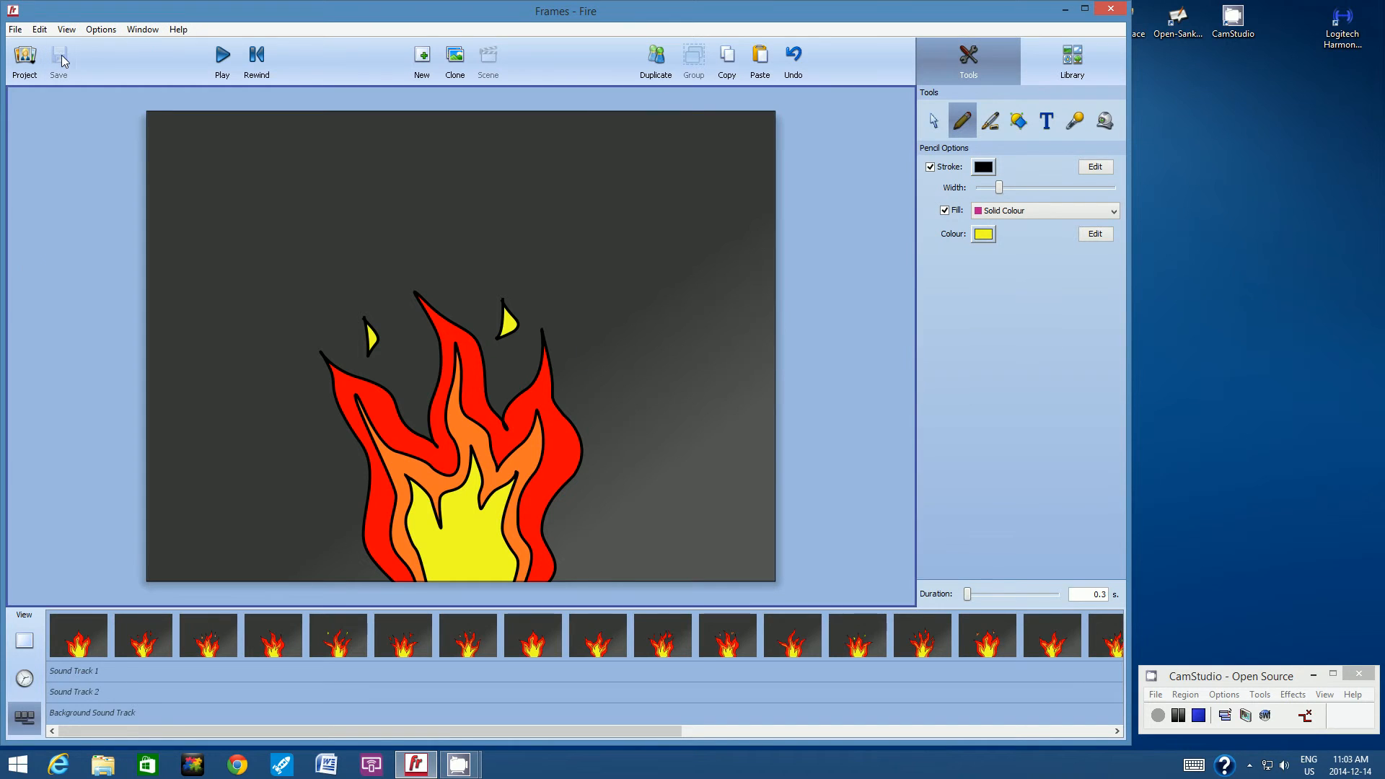
Preview the fire animation from the first frame and stop the playback.
left_click(70, 626)
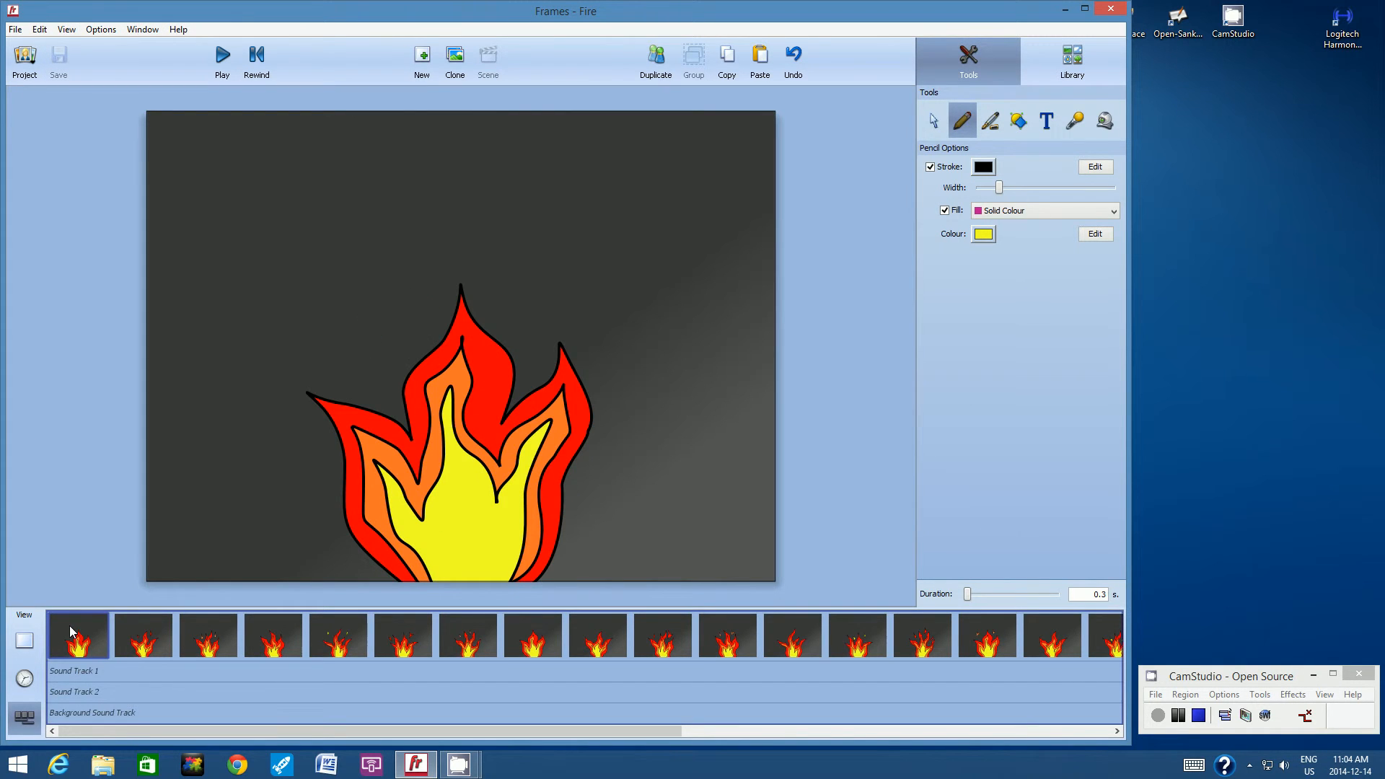
left_click(224, 61)
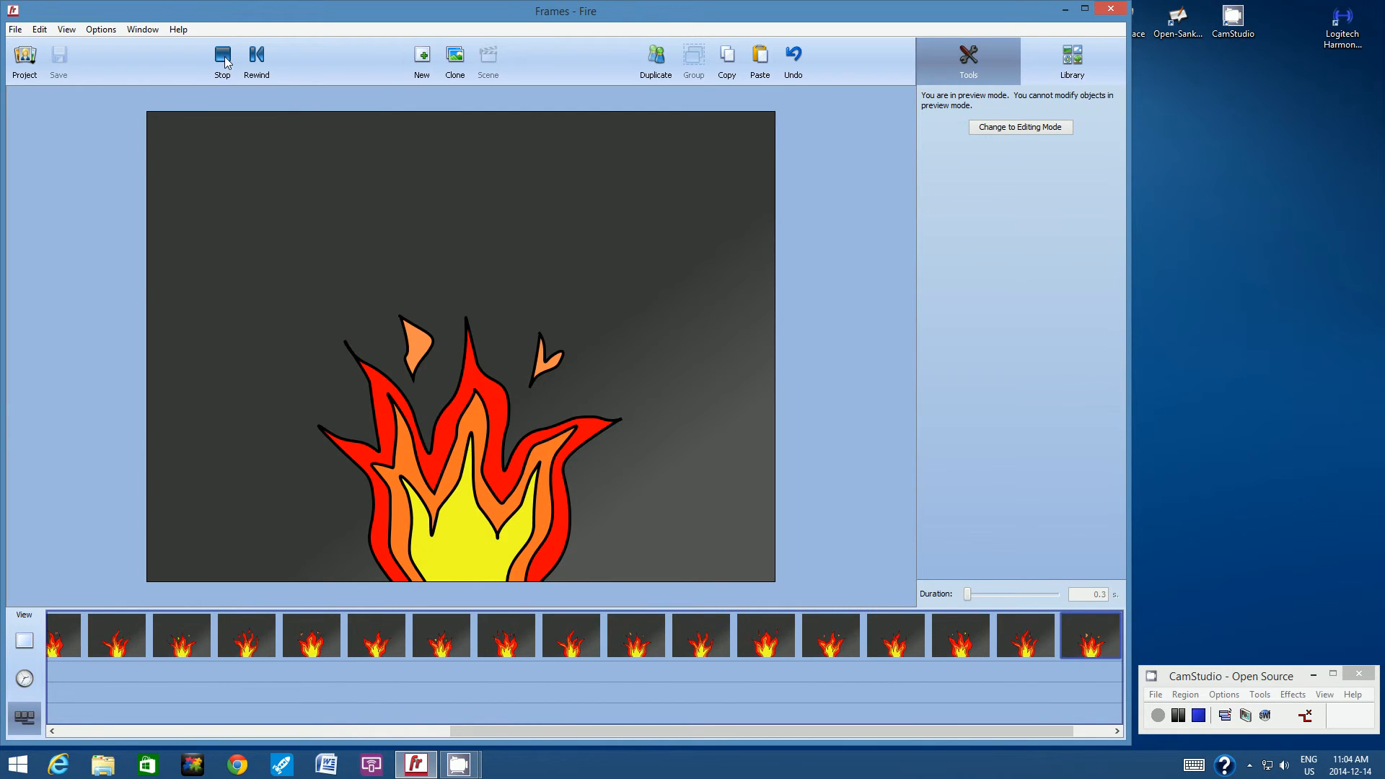
left_click(224, 57)
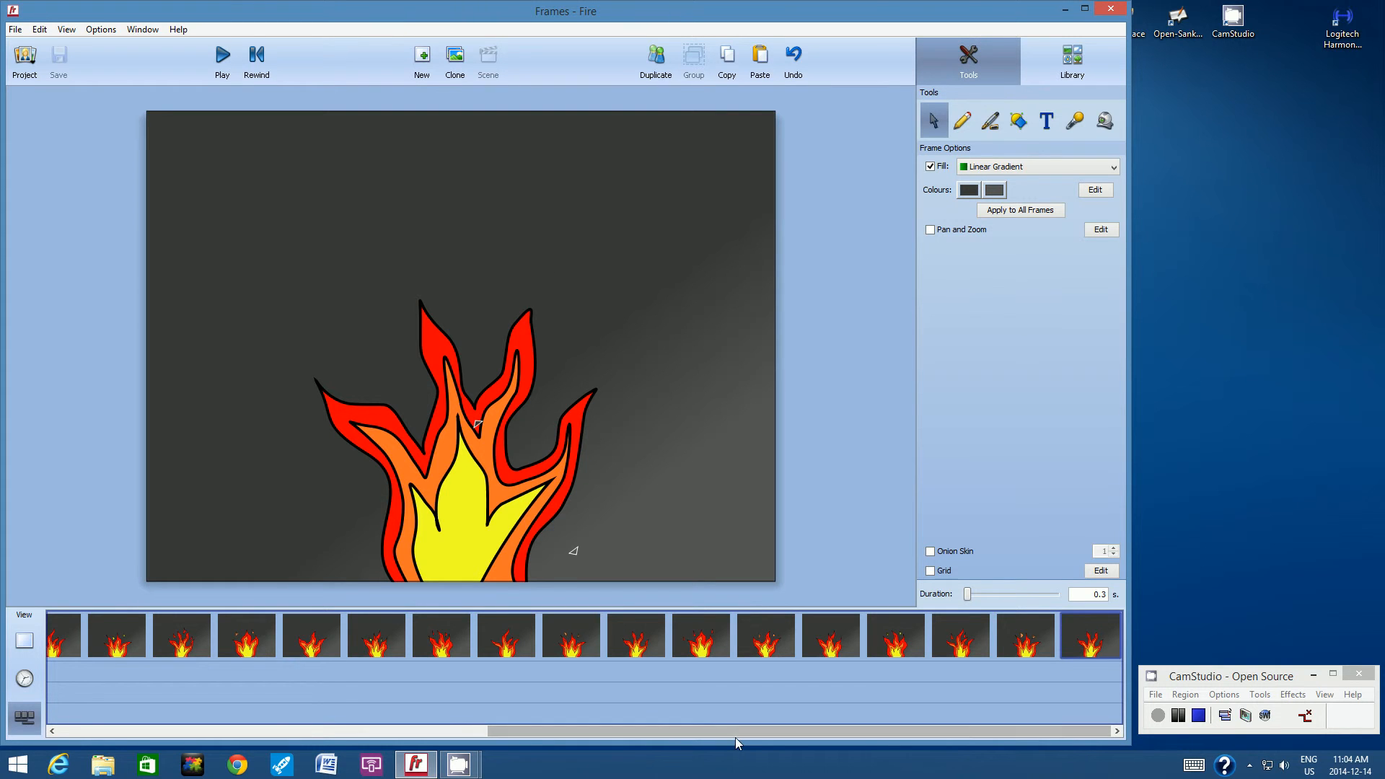
Add a blank frame after the last fire frame and insert a text box enlarged to font size 61.
left_click_drag(735, 734, 881, 733)
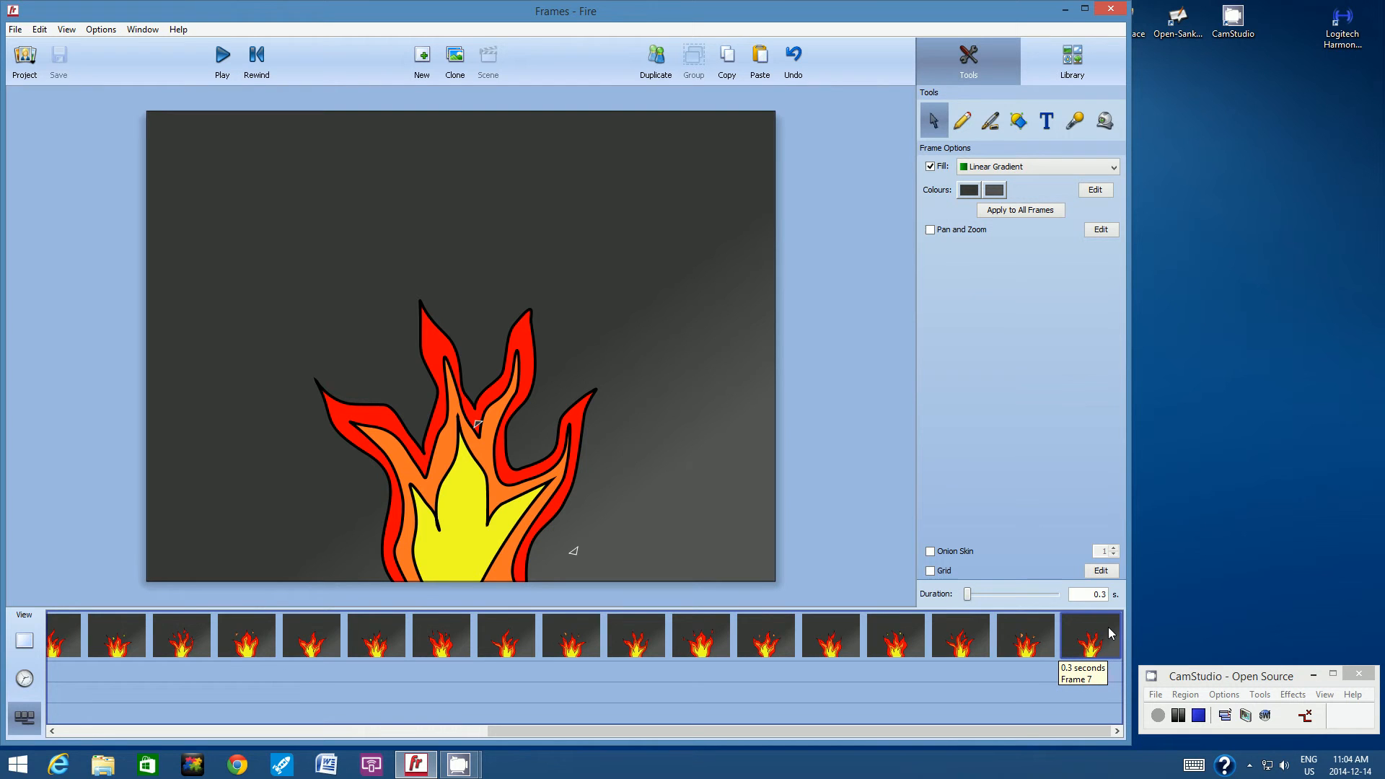
left_click(422, 57)
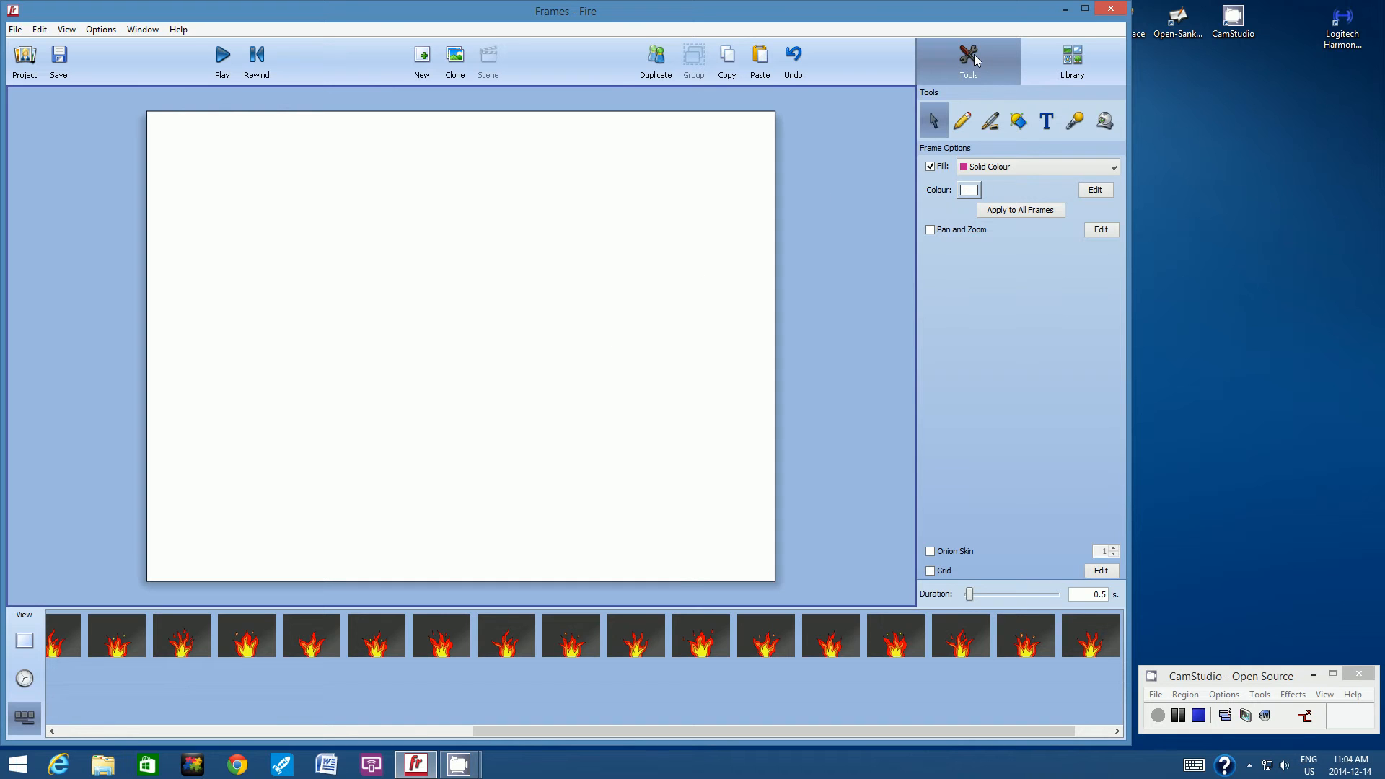
left_click(1047, 121)
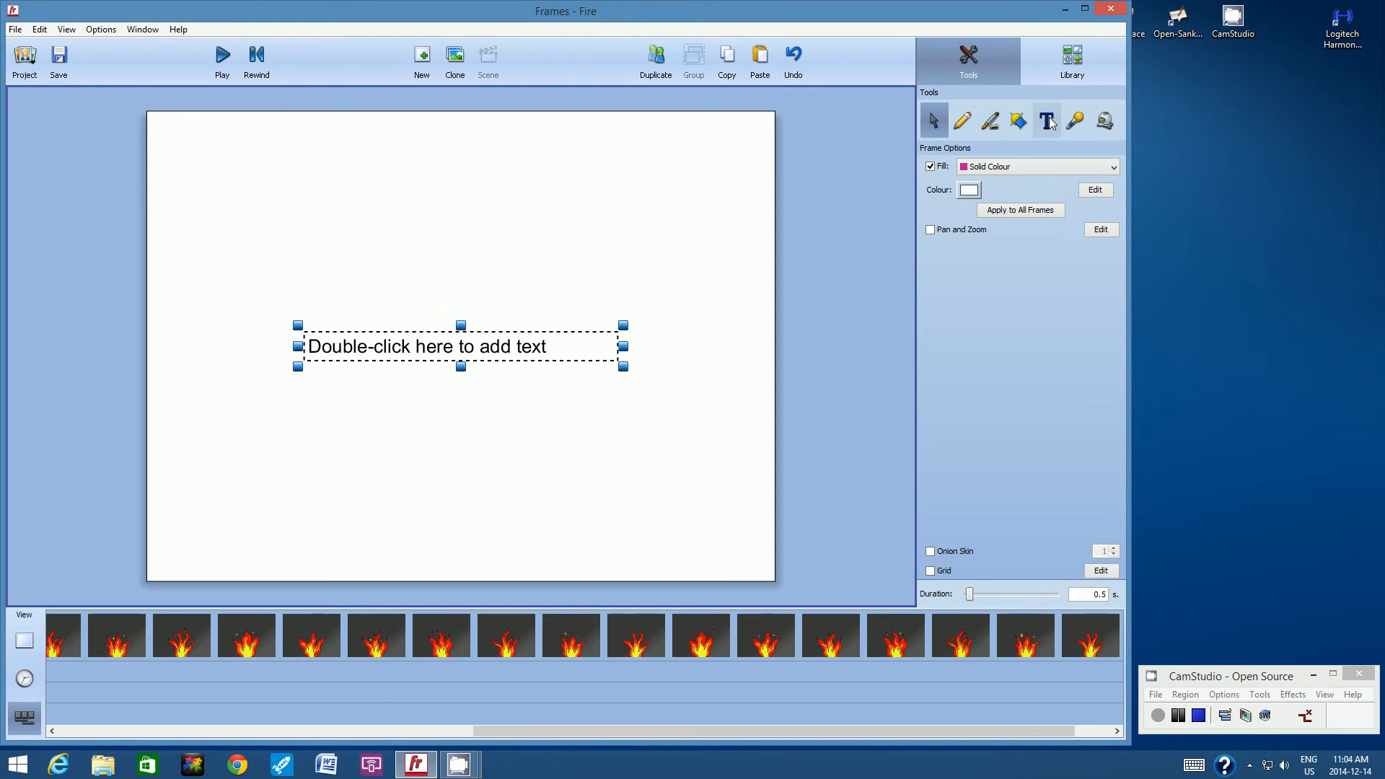
double_click(454, 346)
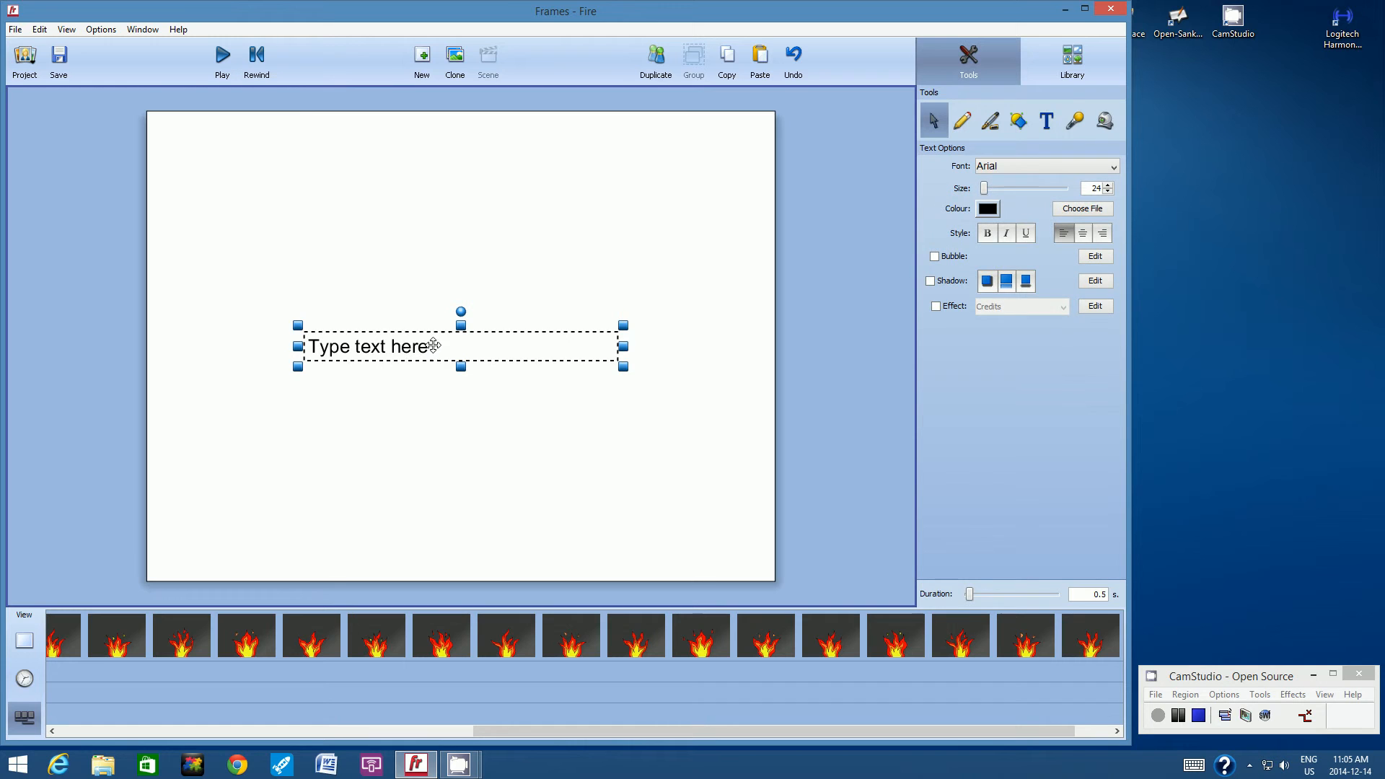
left_click_drag(460, 326, 461, 251)
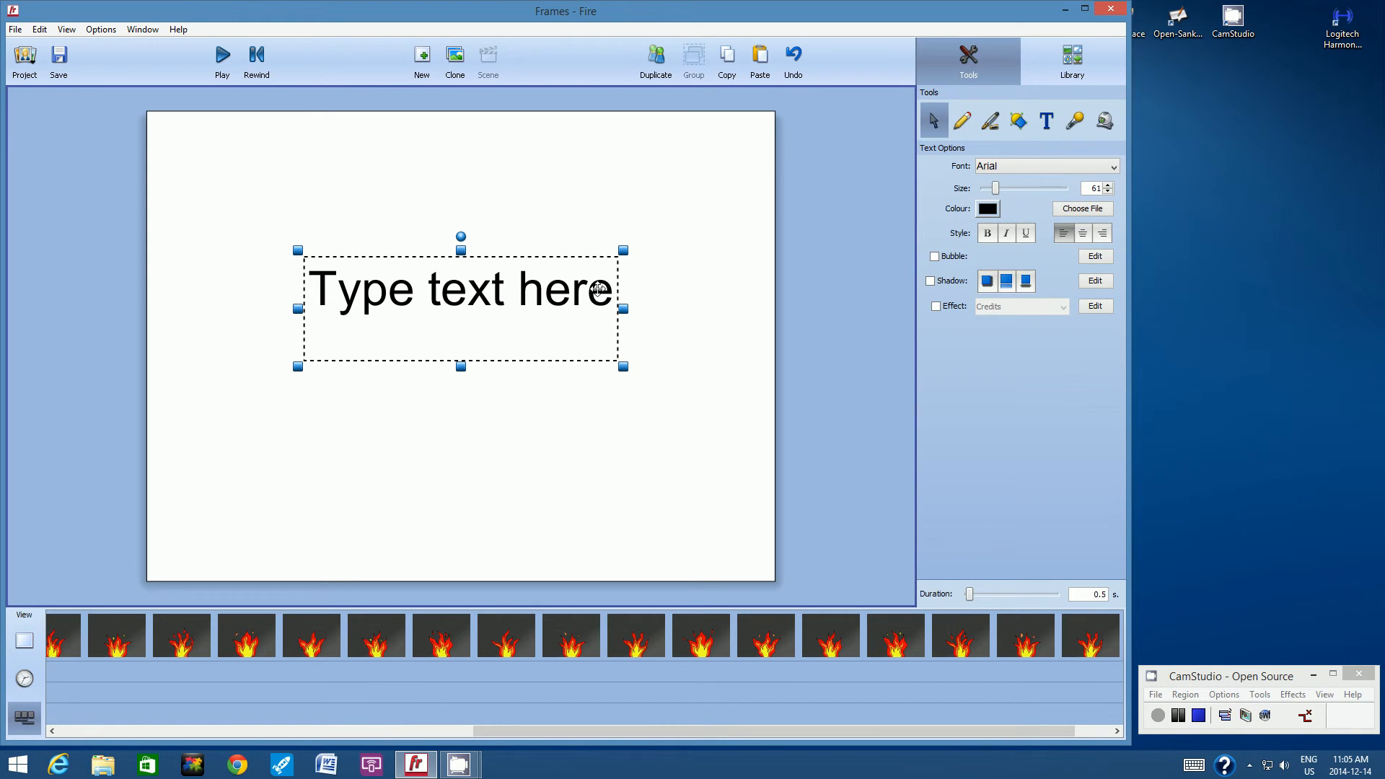
Enter "Fire Animation" in the text box and, on a second line, "By:" followed by the author's name and 888.
double_click(545, 291)
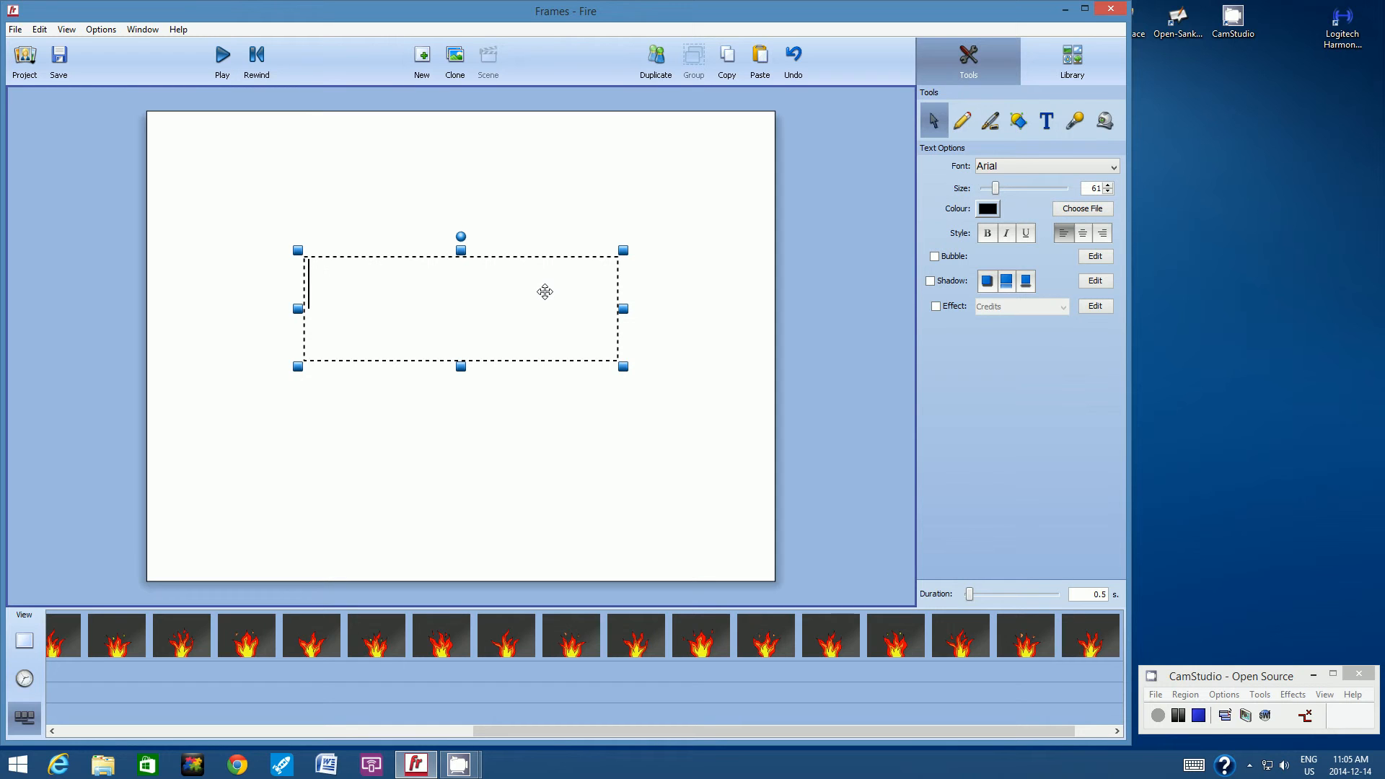
type("Fire Animatio")
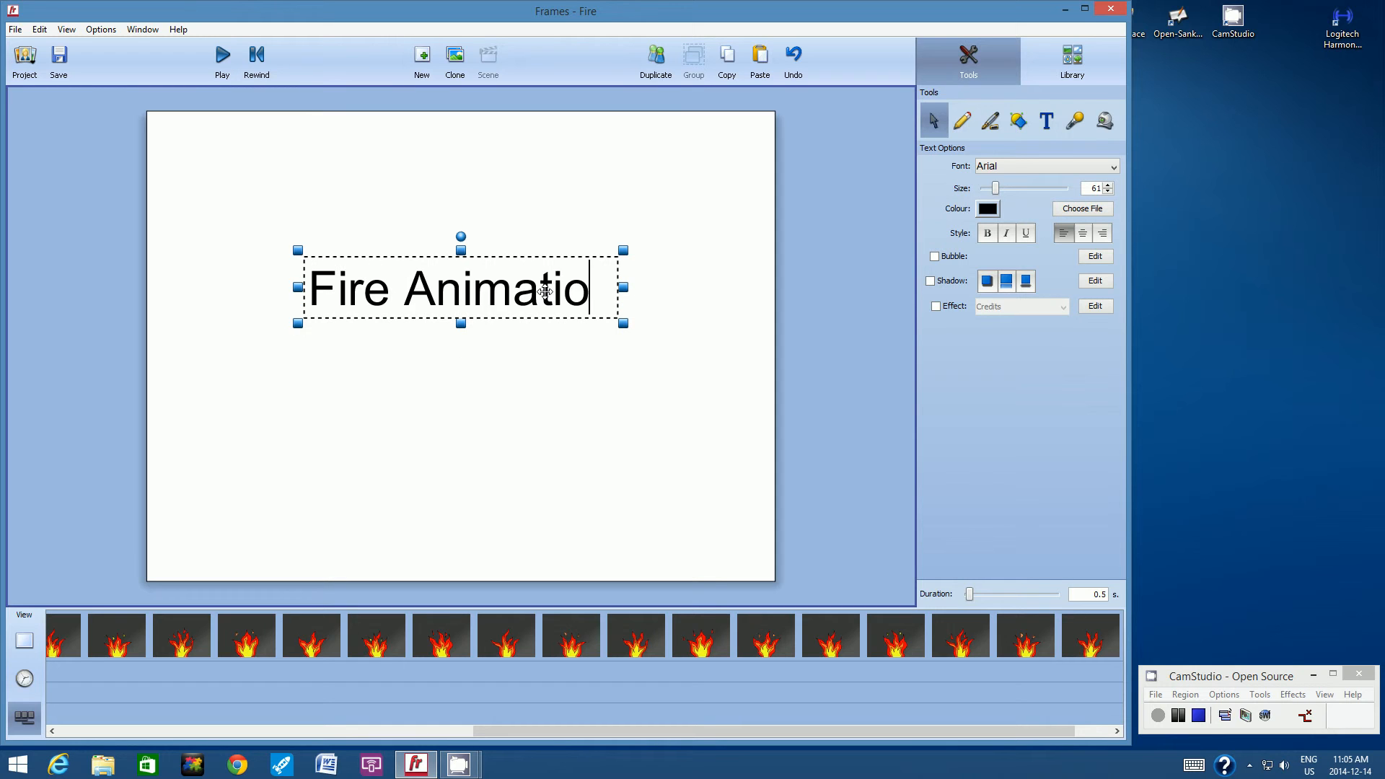
type("n")
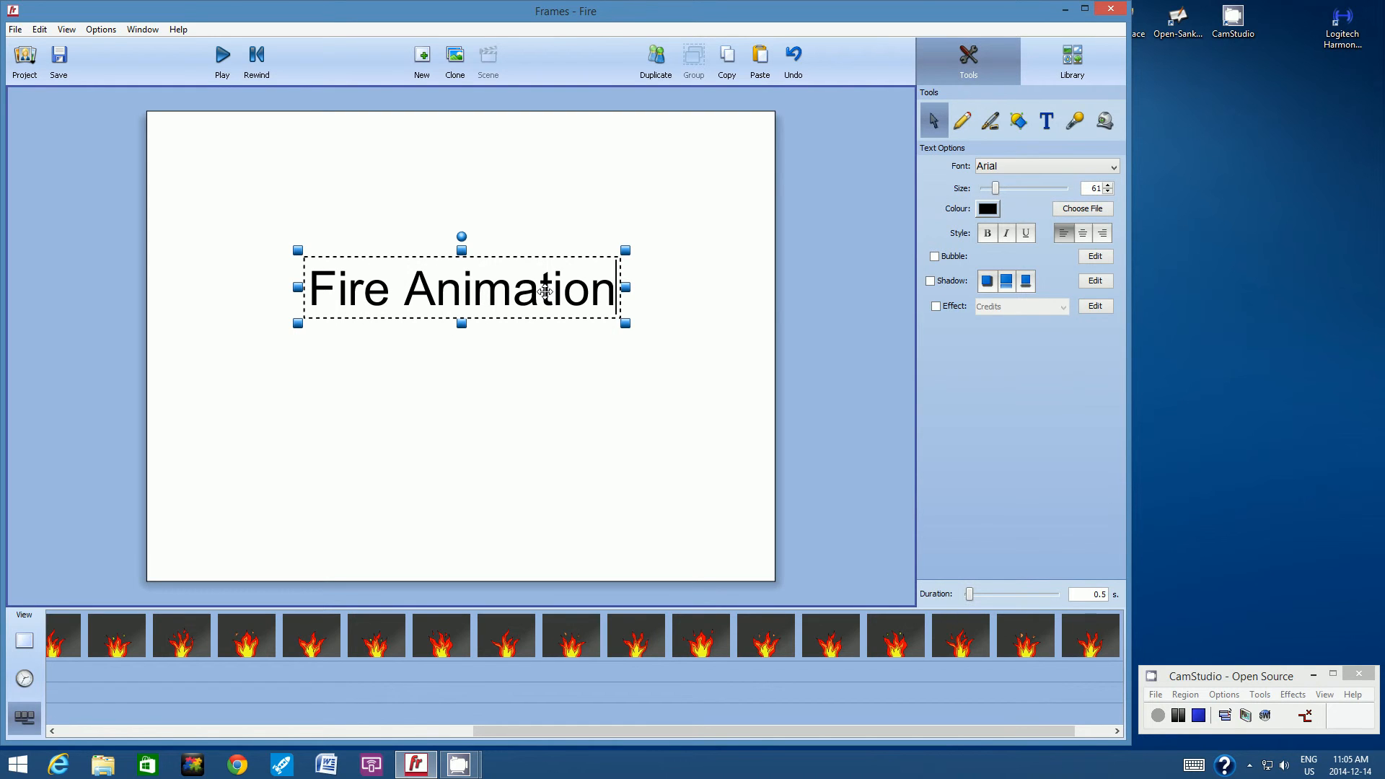
key("Return")
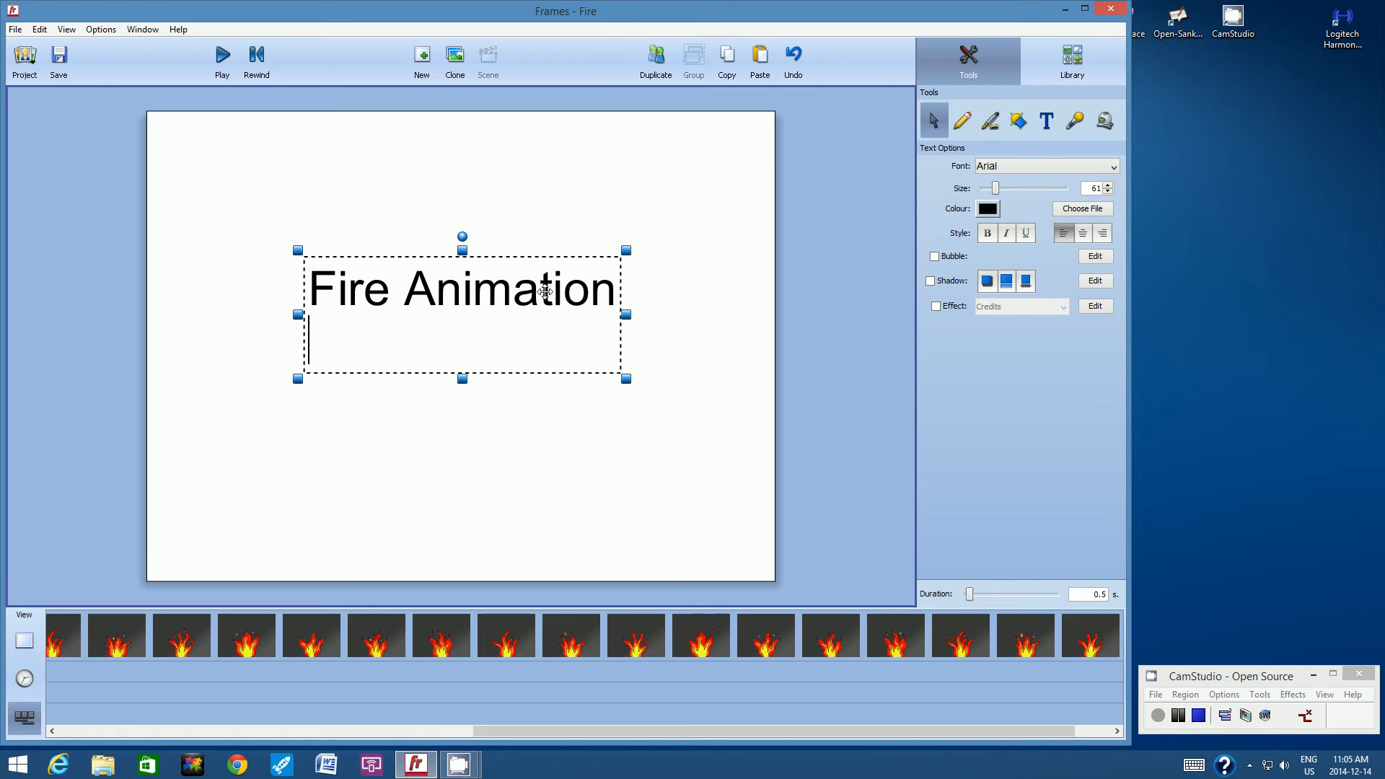
type("By:")
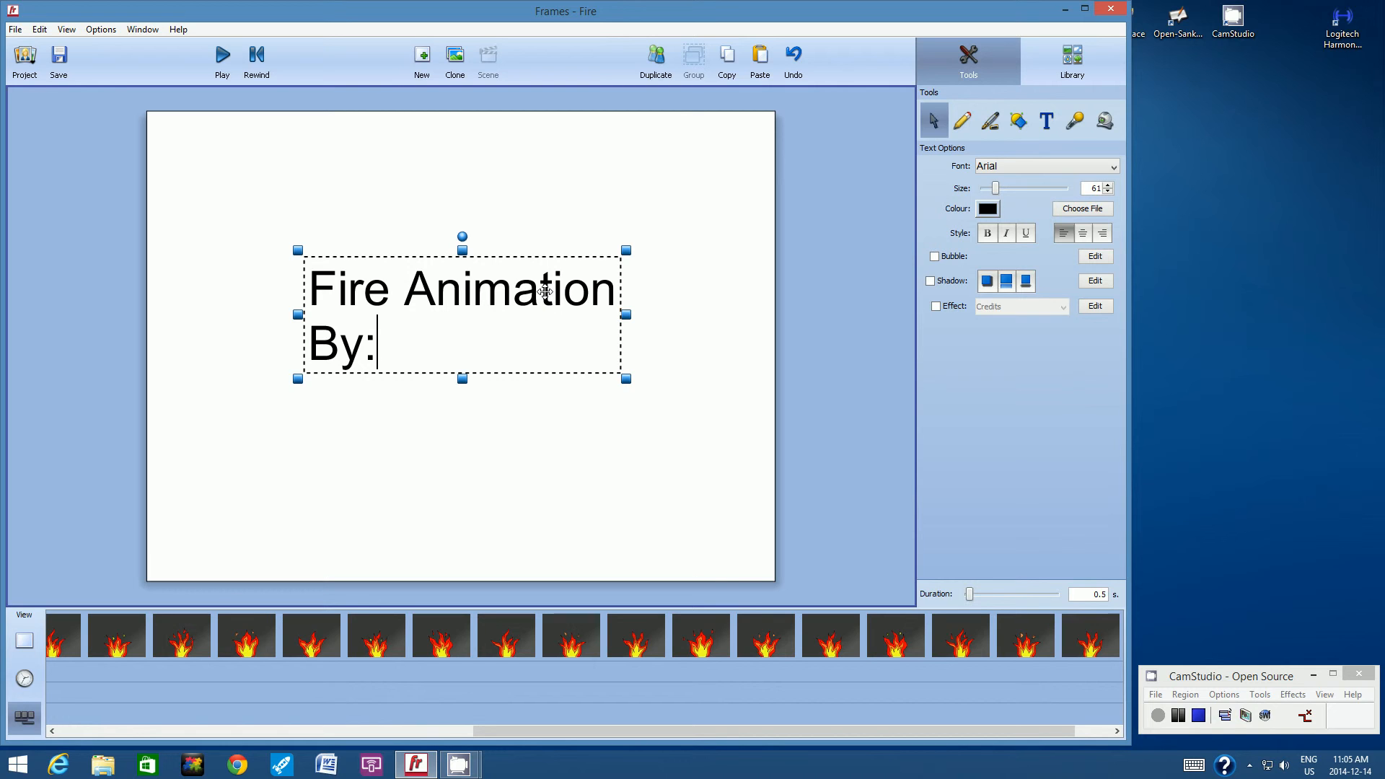
type("Mr. Uyeda")
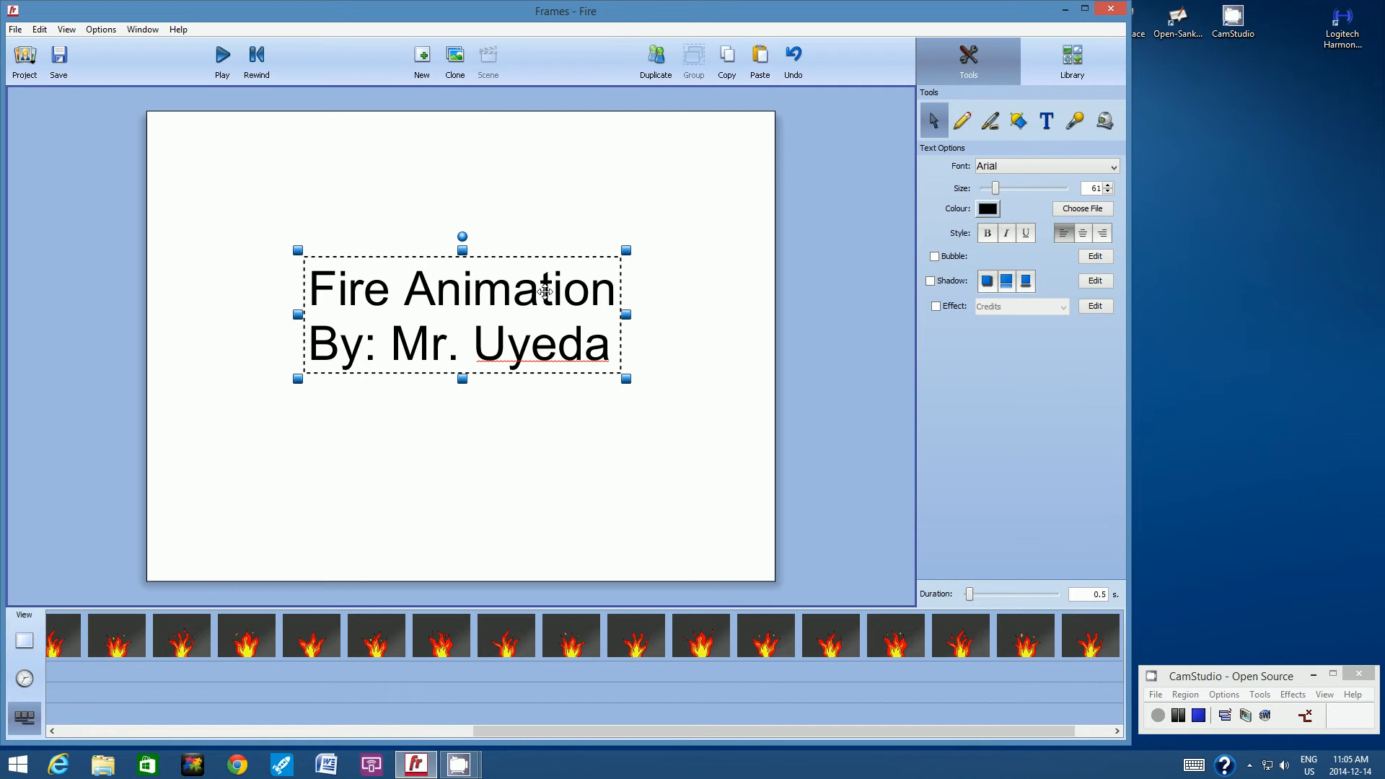
type(" 8")
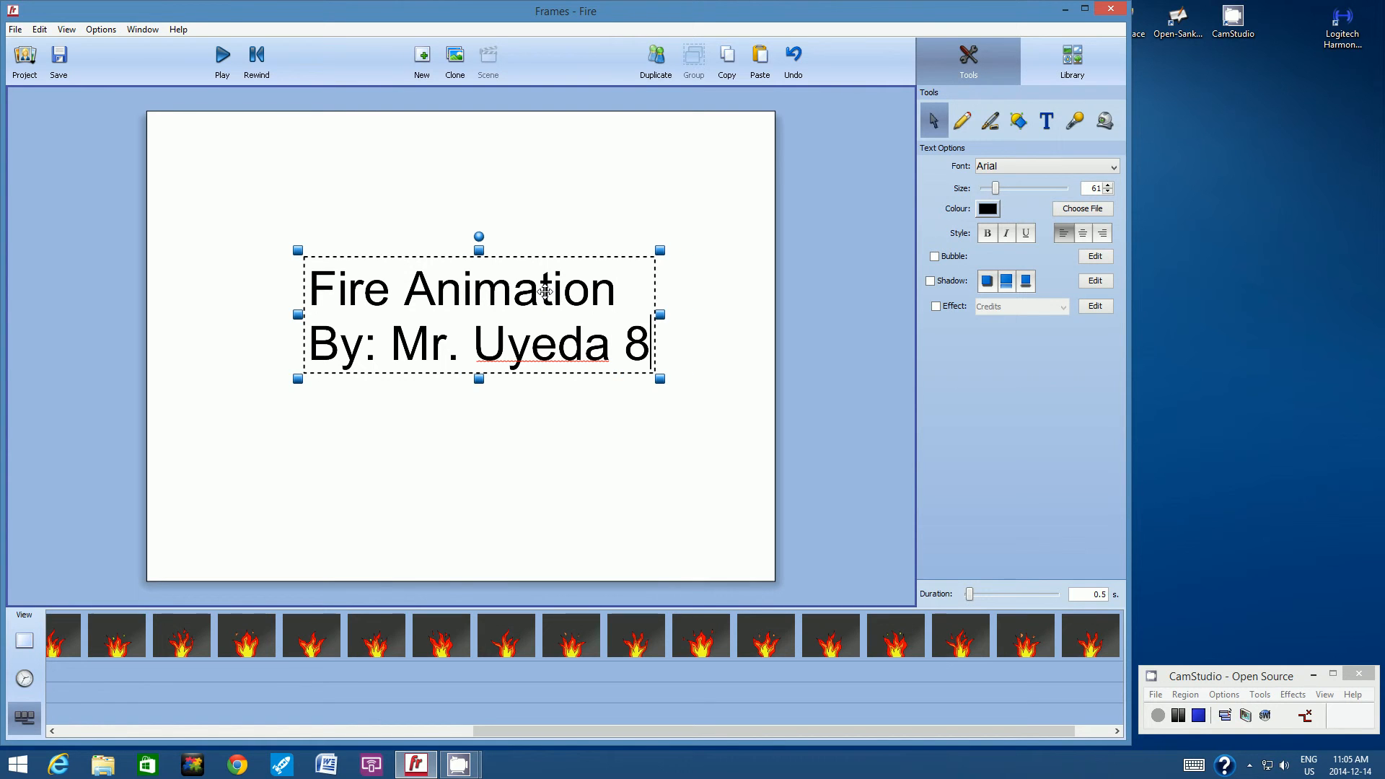
type("88")
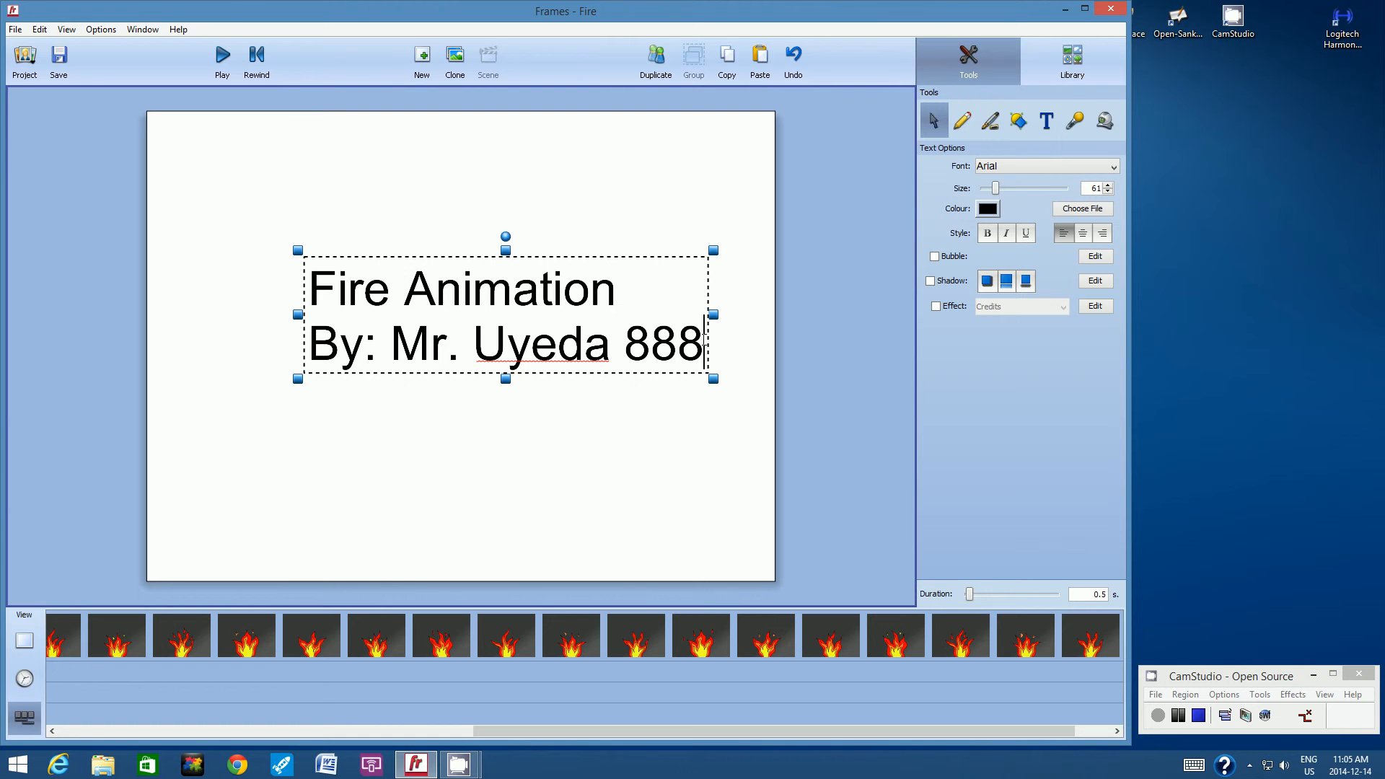
Enlarge the text box slightly from its upper left corner and set the byline's font size to 40.
left_click_drag(696, 337, 318, 343)
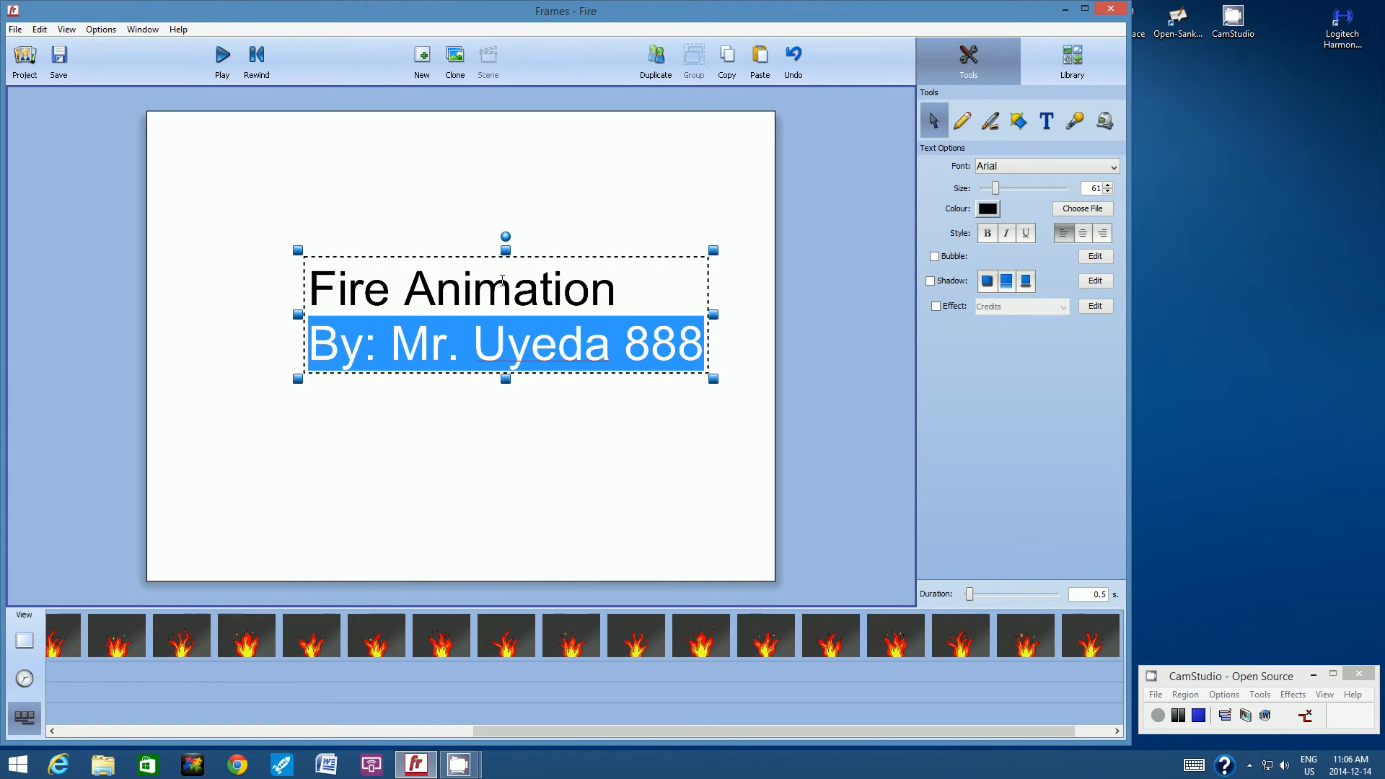
left_click_drag(297, 249, 282, 312)
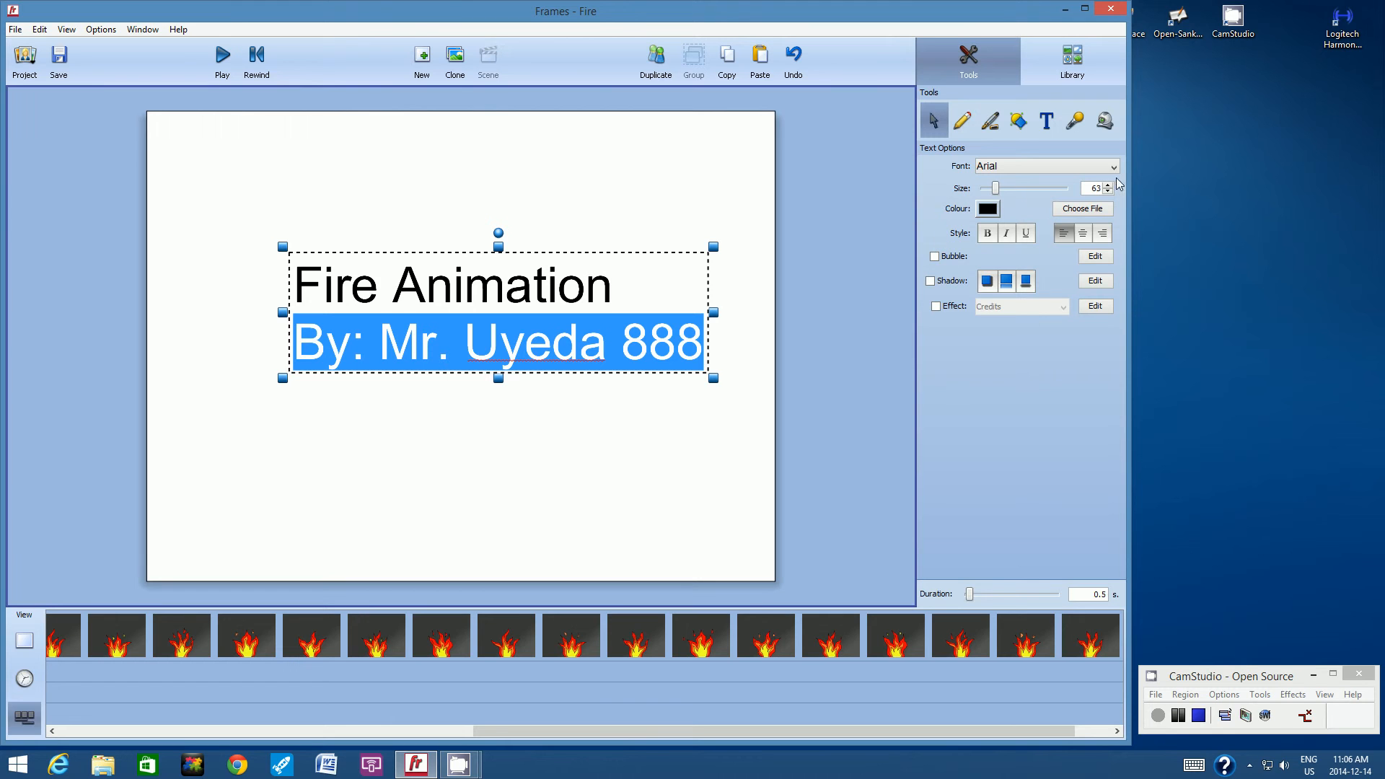
left_click_drag(997, 188, 989, 187)
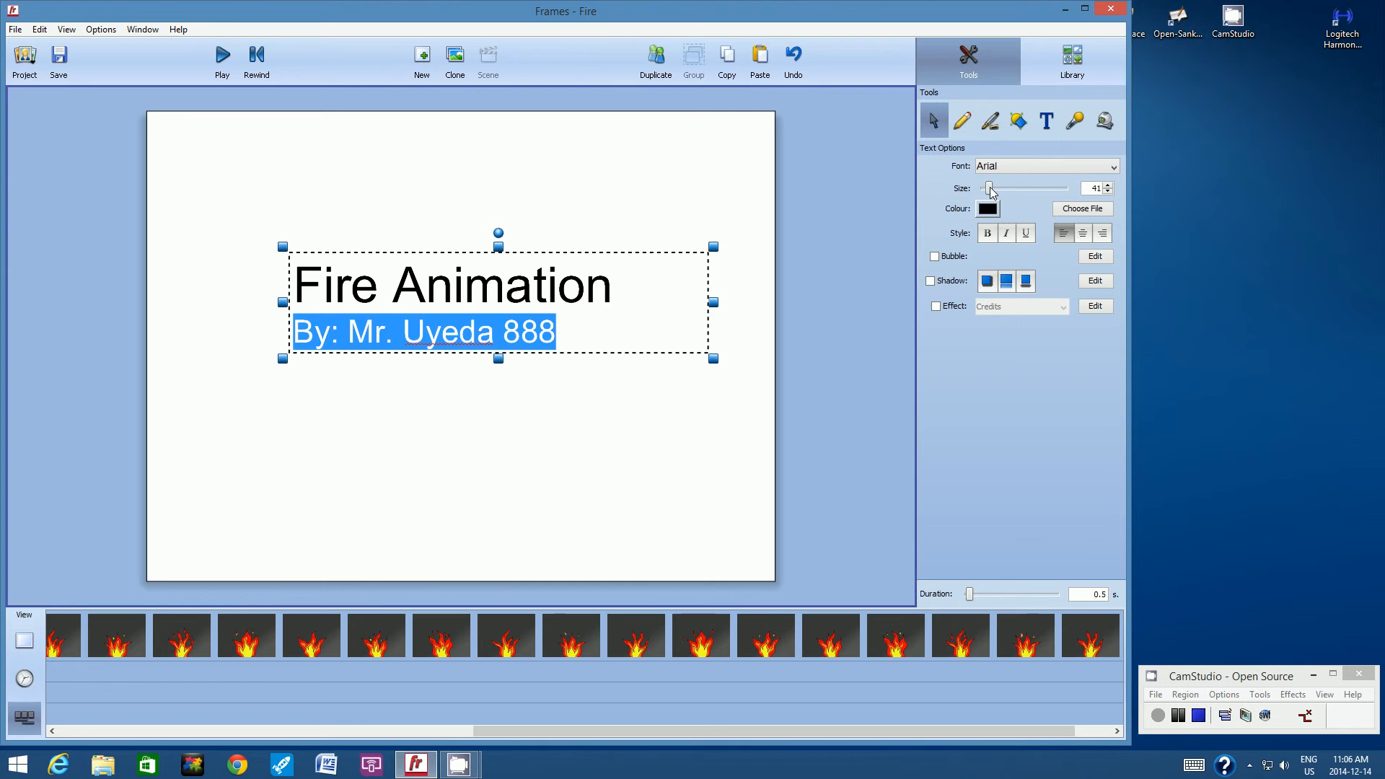
left_click(1108, 191)
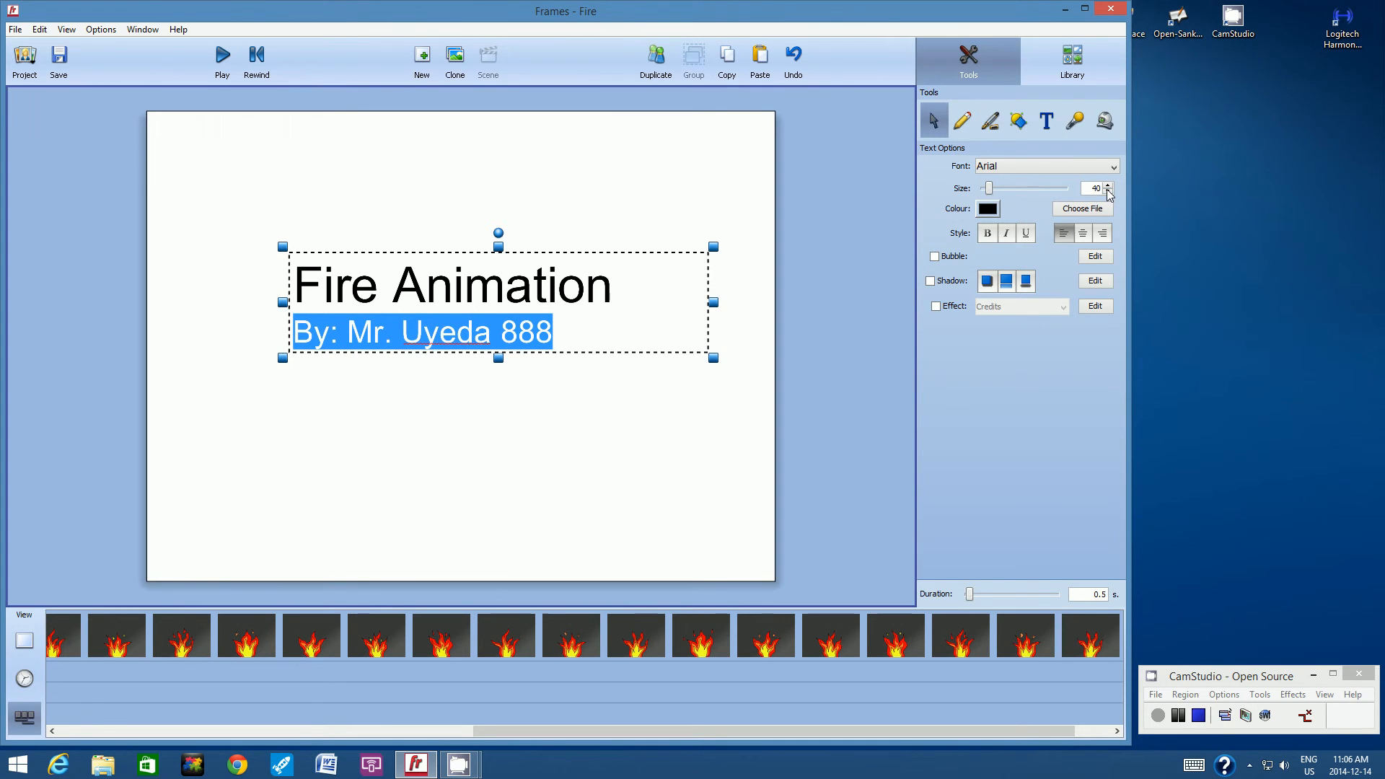
Set the font size of the "Fire Animation" line to 55.
left_click(455, 293)
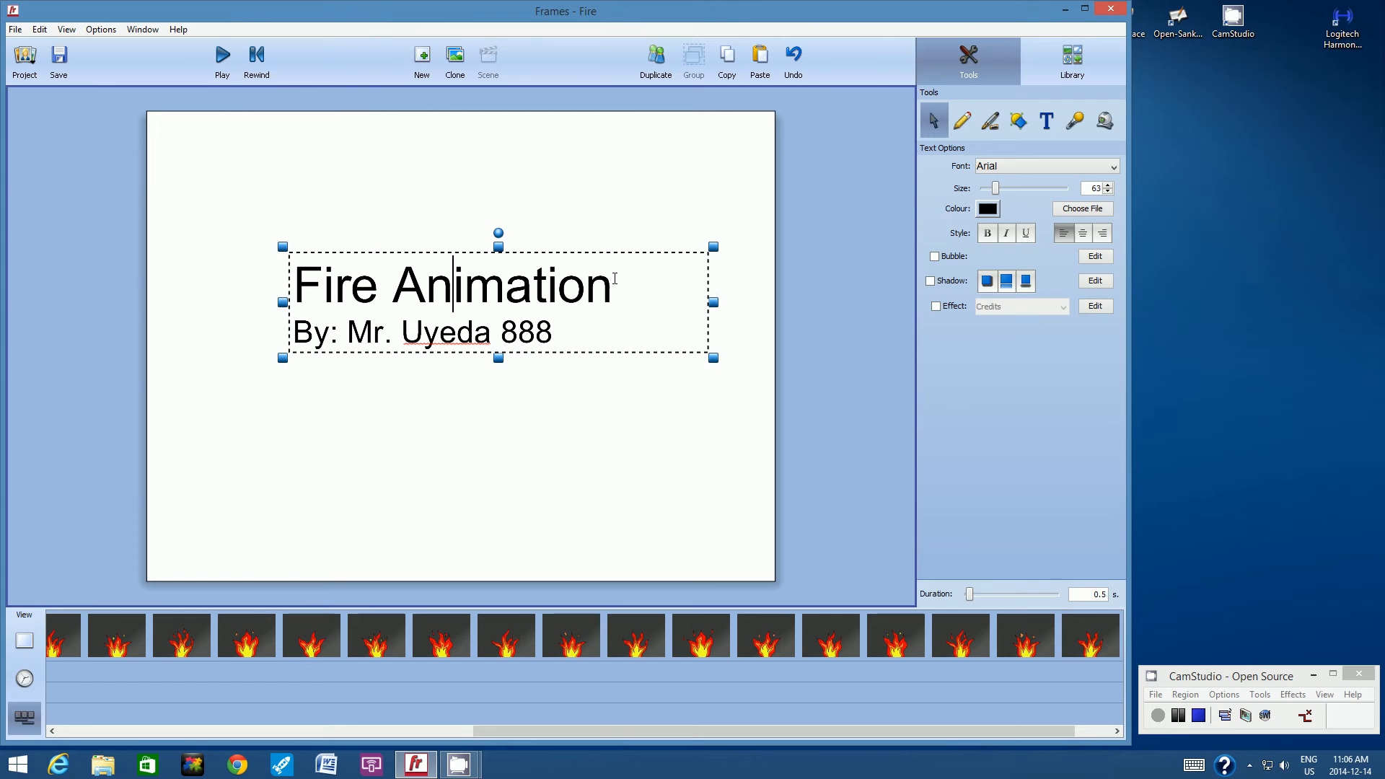
left_click_drag(614, 278, 304, 276)
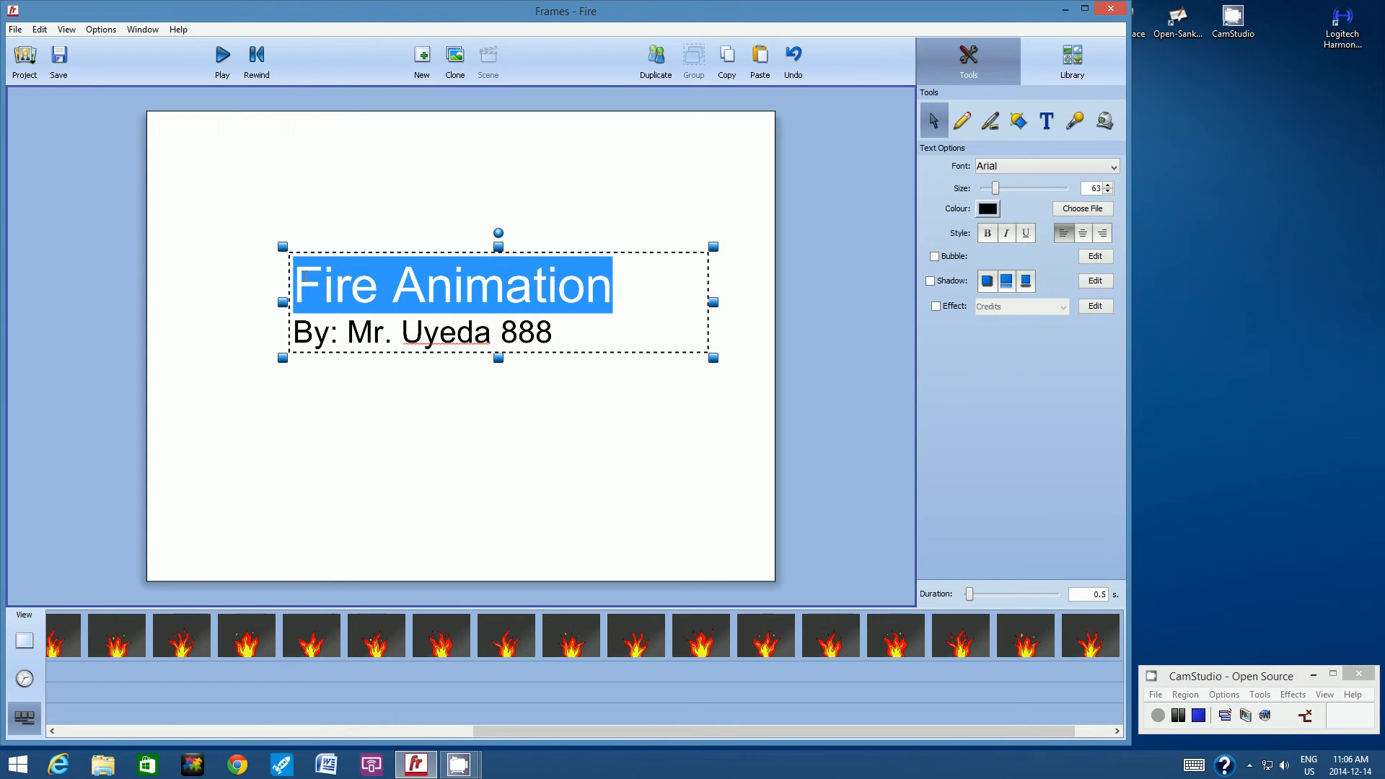
left_click(1108, 192)
left_click(1108, 192)
left_click(1108, 191)
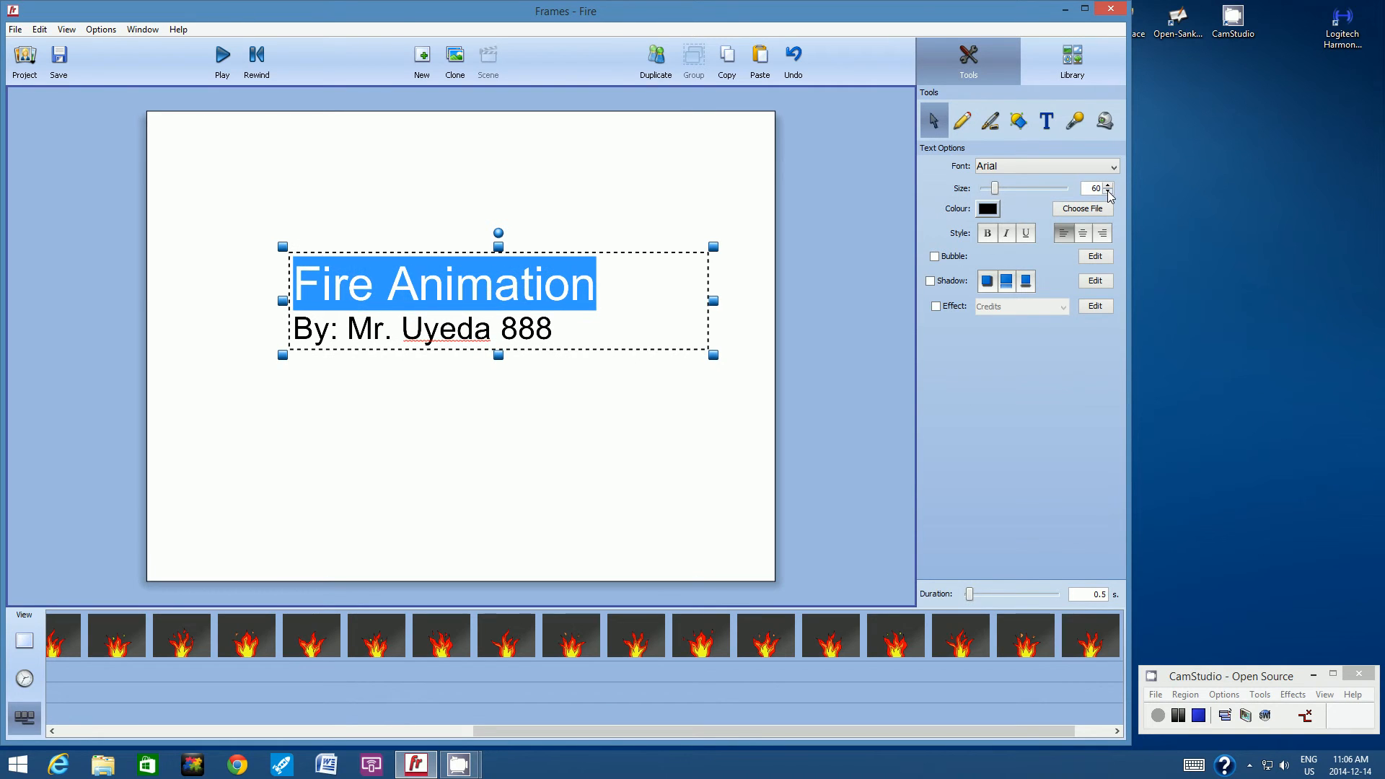
left_click(1109, 193)
left_click(1109, 193)
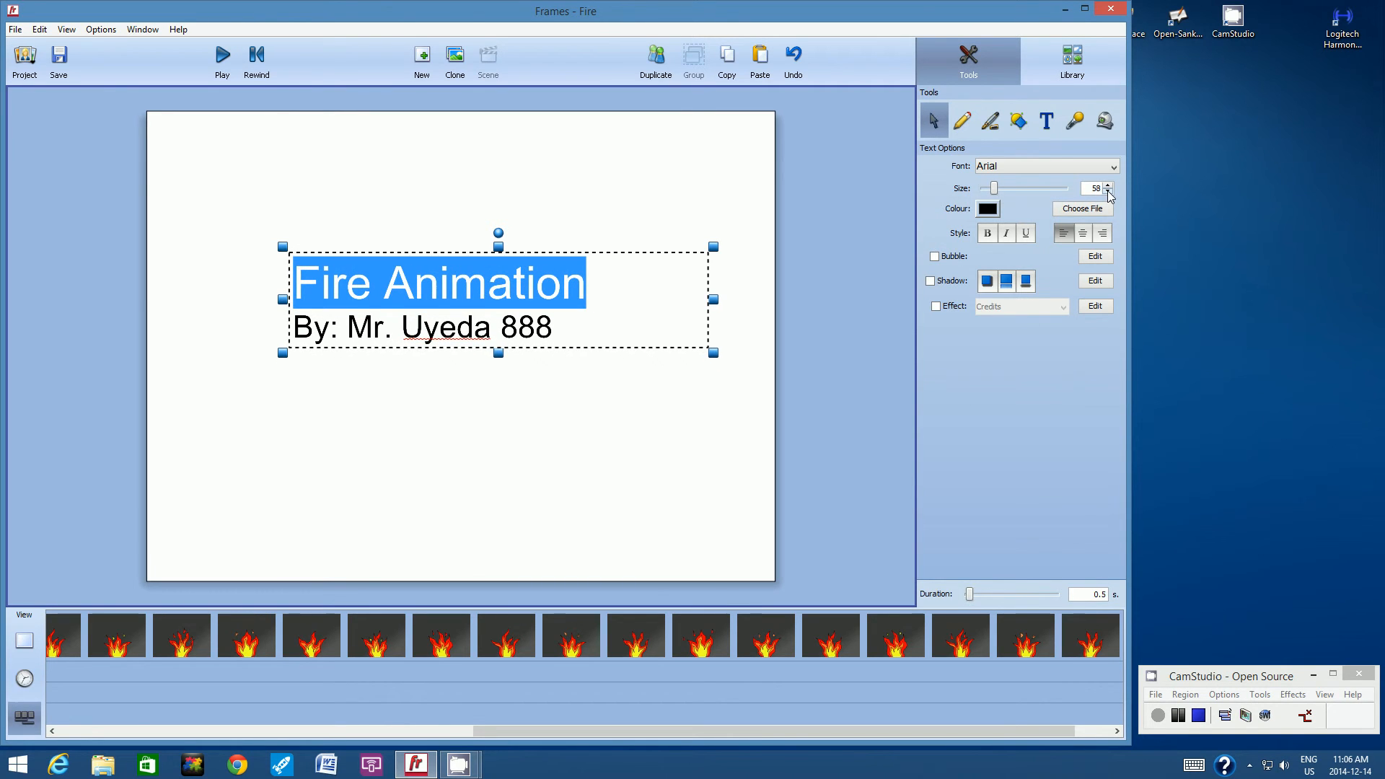
left_click(1109, 193)
left_click(1109, 192)
left_click(1108, 193)
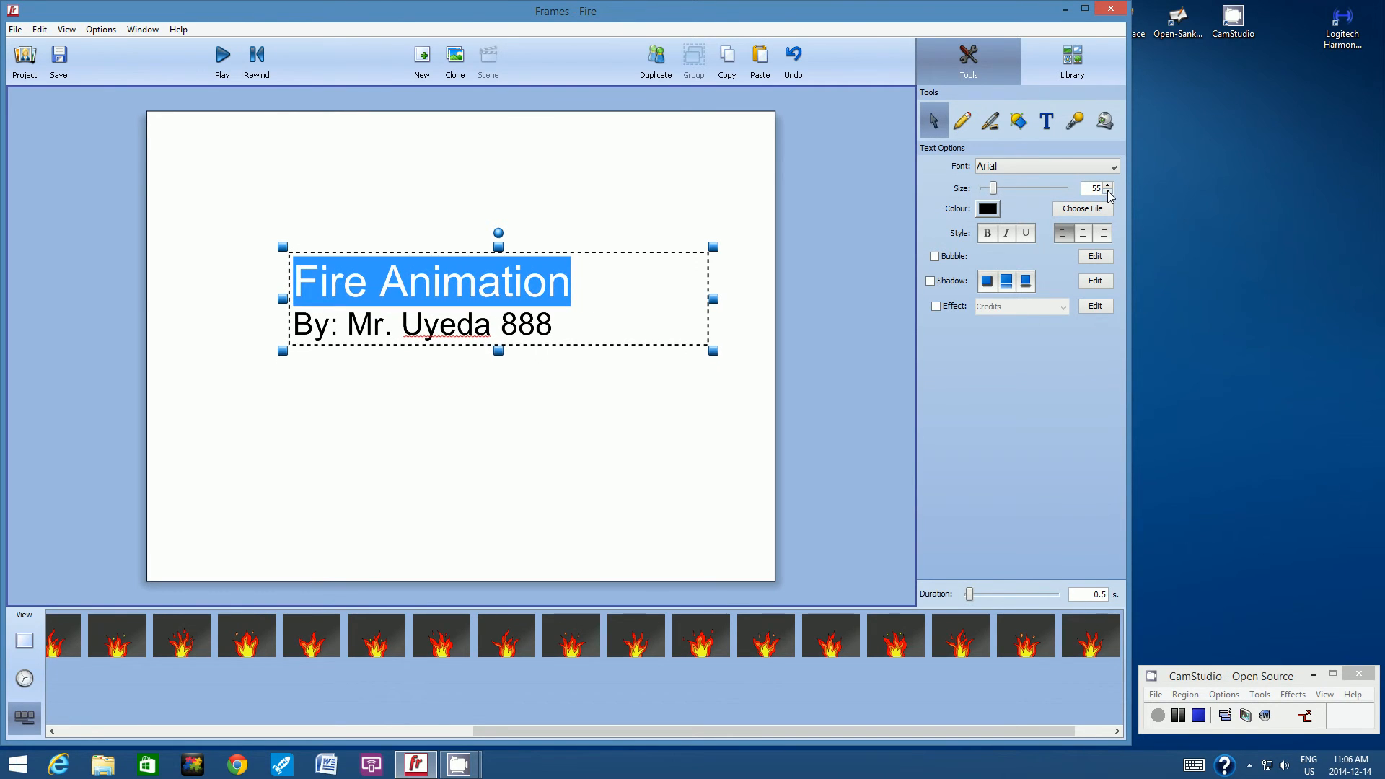
left_click(431, 281)
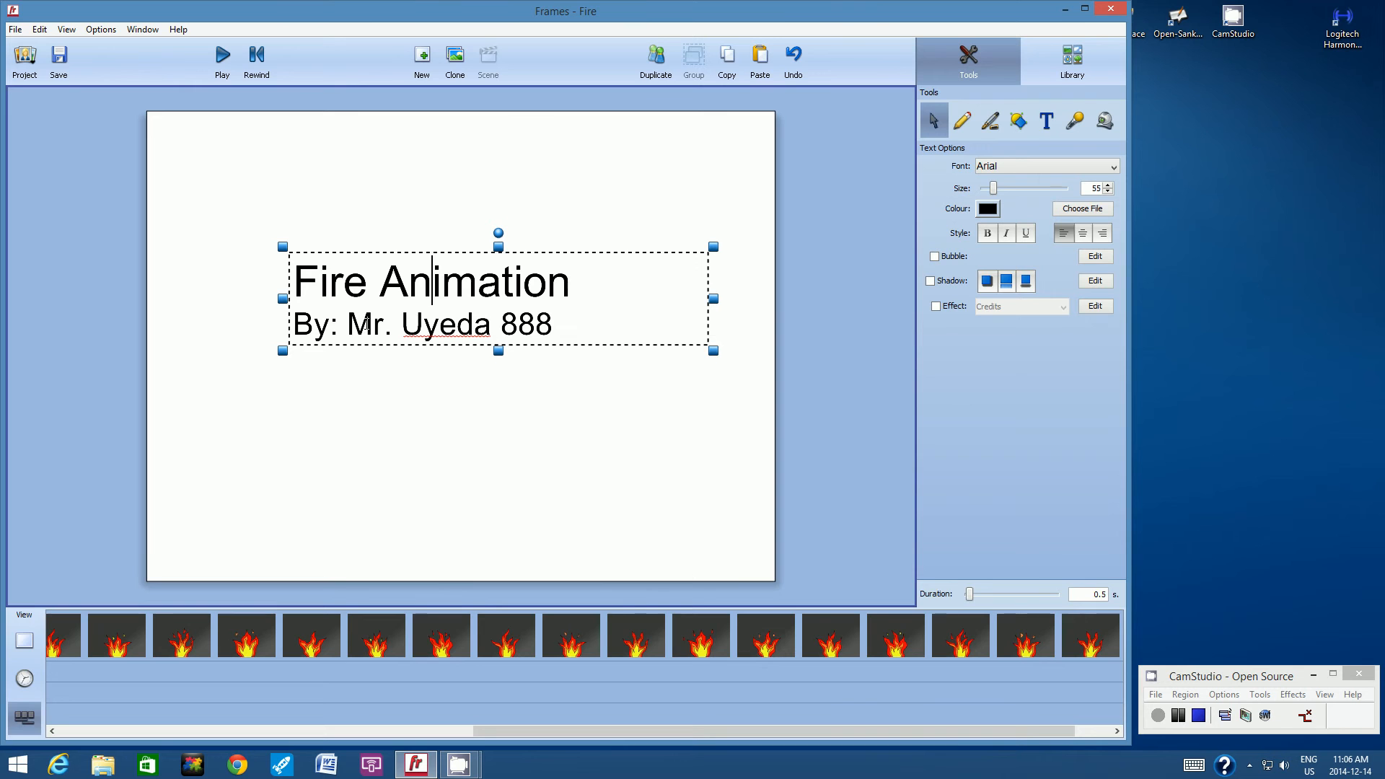
Set the font of both title lines to Calibri and centre-align them within the text box.
left_click_drag(564, 320, 299, 287)
left_click(562, 318)
left_click_drag(562, 322, 304, 302)
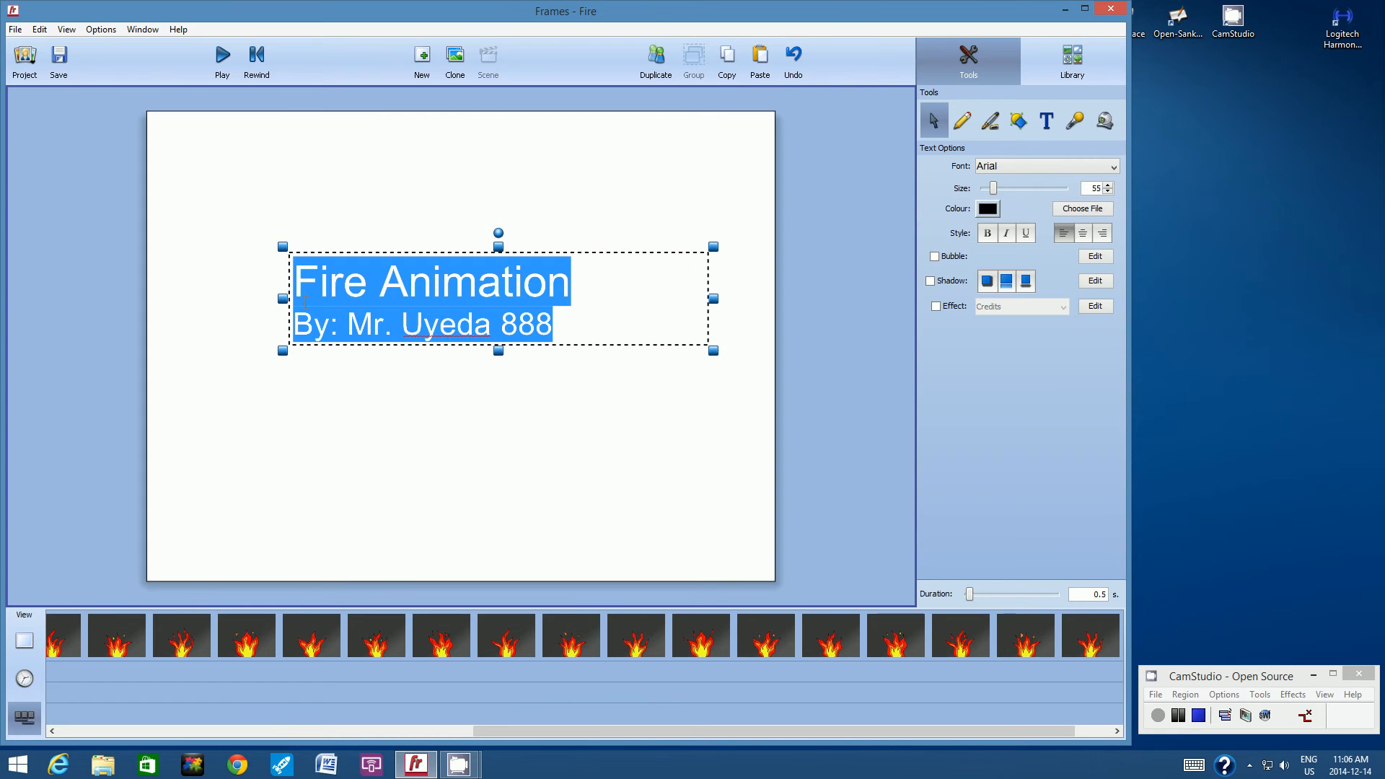
left_click(1112, 167)
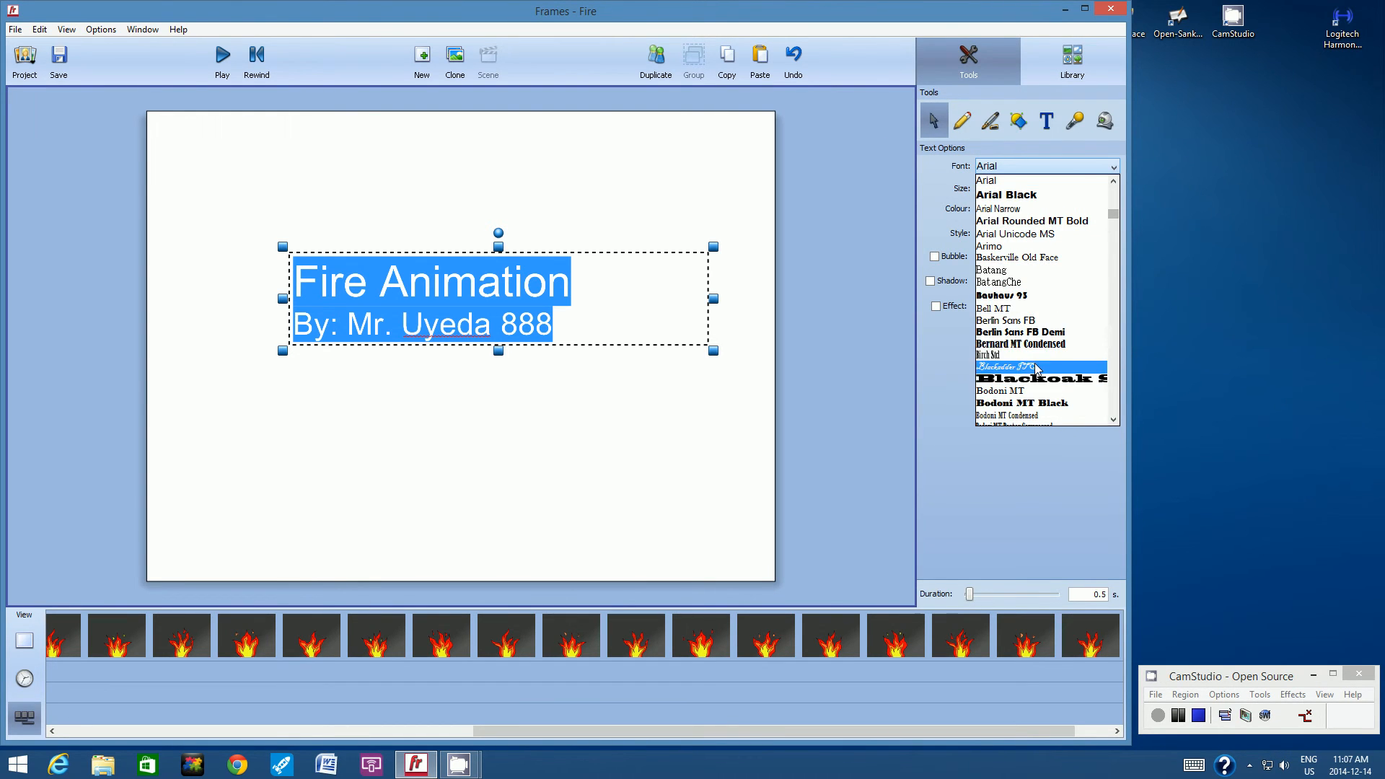
scroll(1036, 369, "down", 1)
scroll(1036, 372, "down", 5)
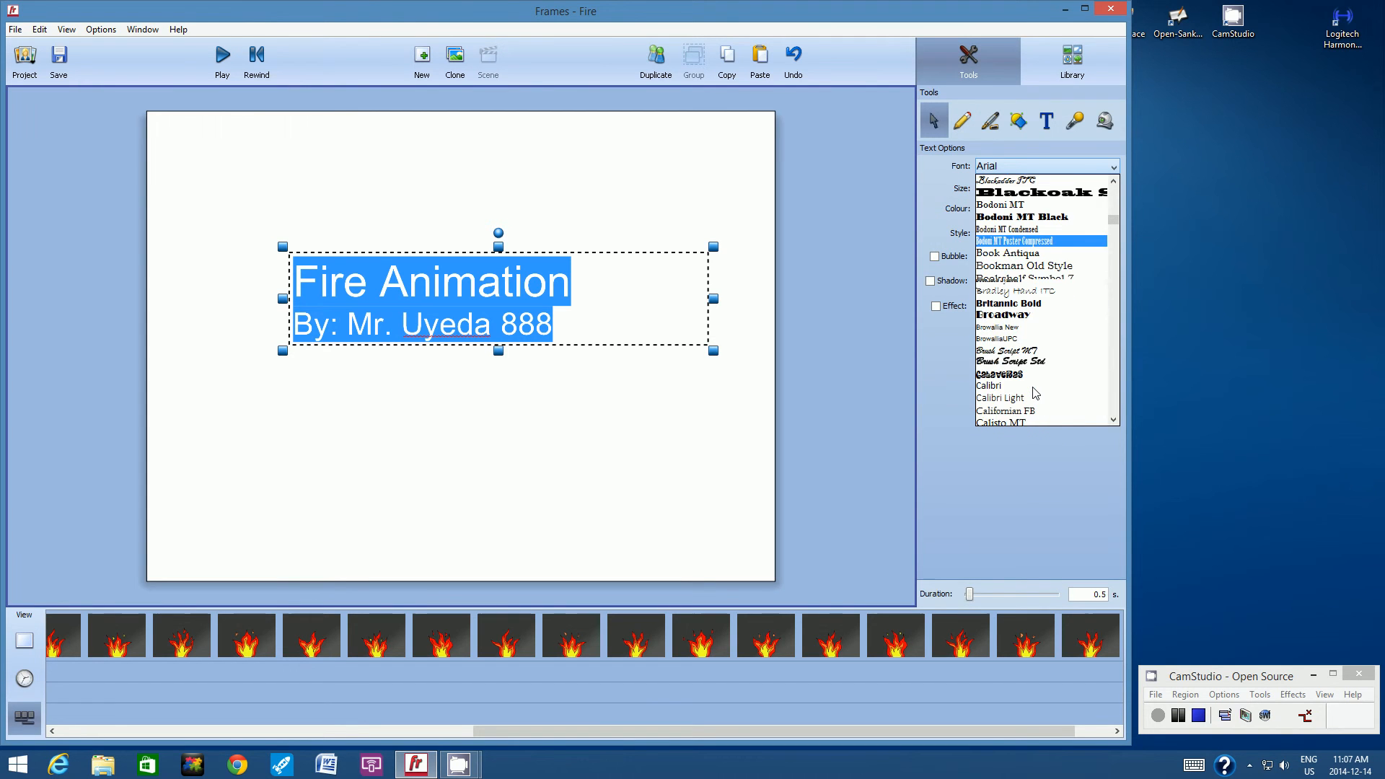
left_click(1019, 349)
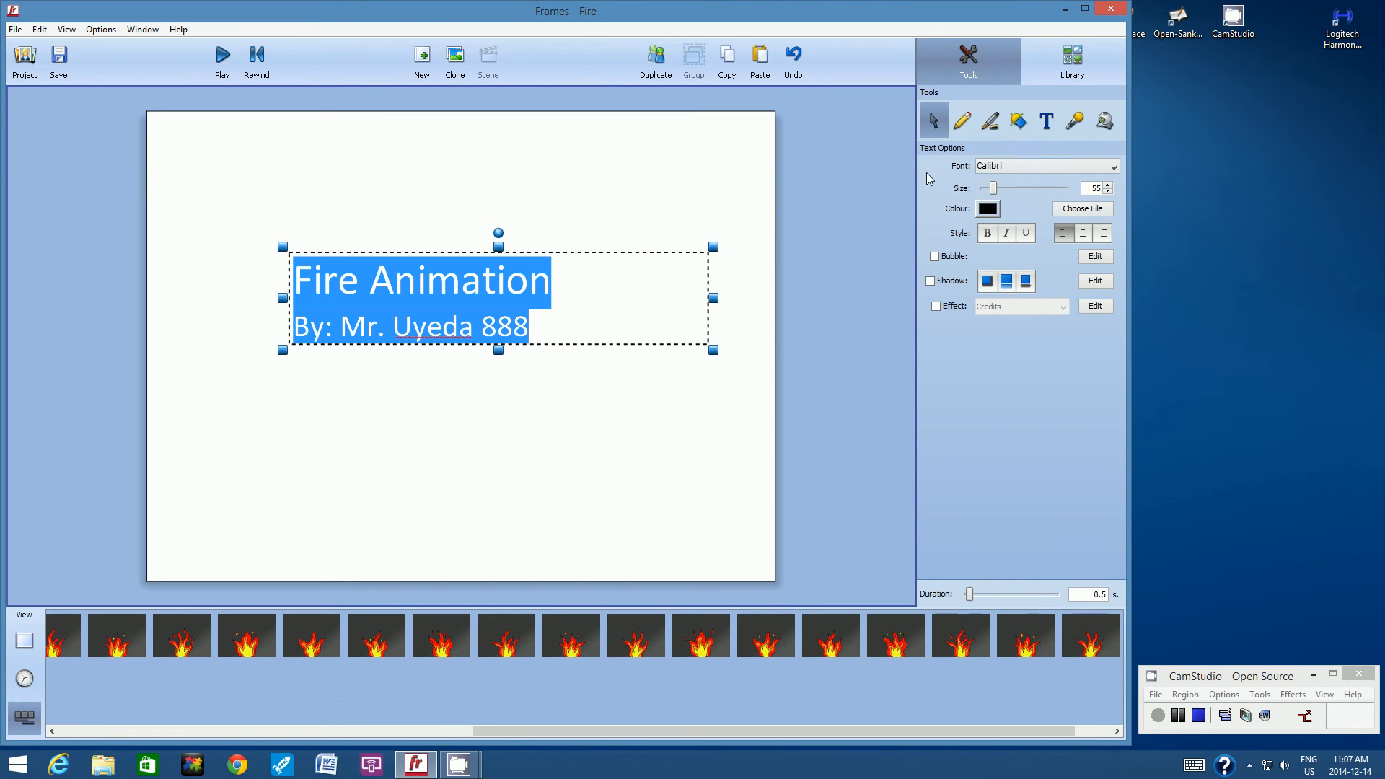
left_click(1083, 233)
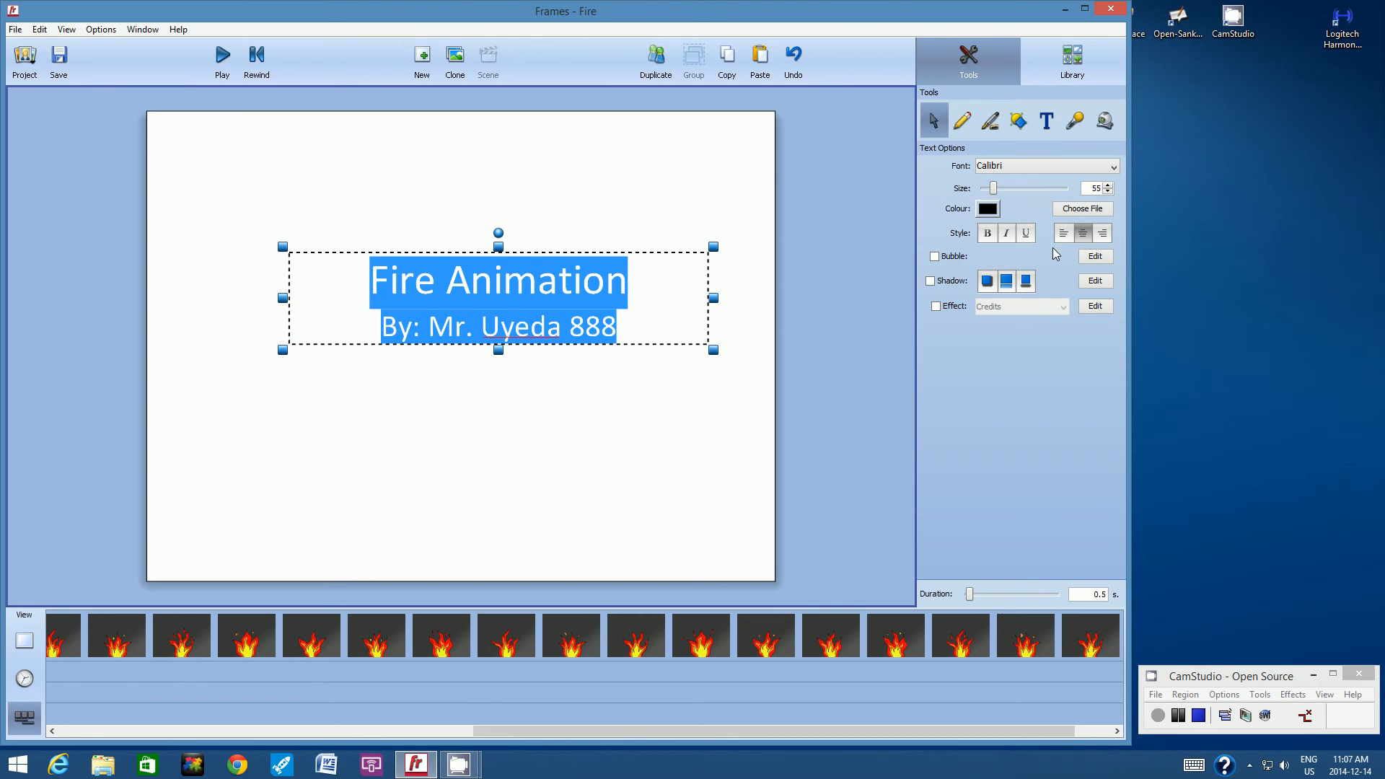
Apply the first shadow style to the title text and move the text box to the middle of the frame.
left_click(986, 281)
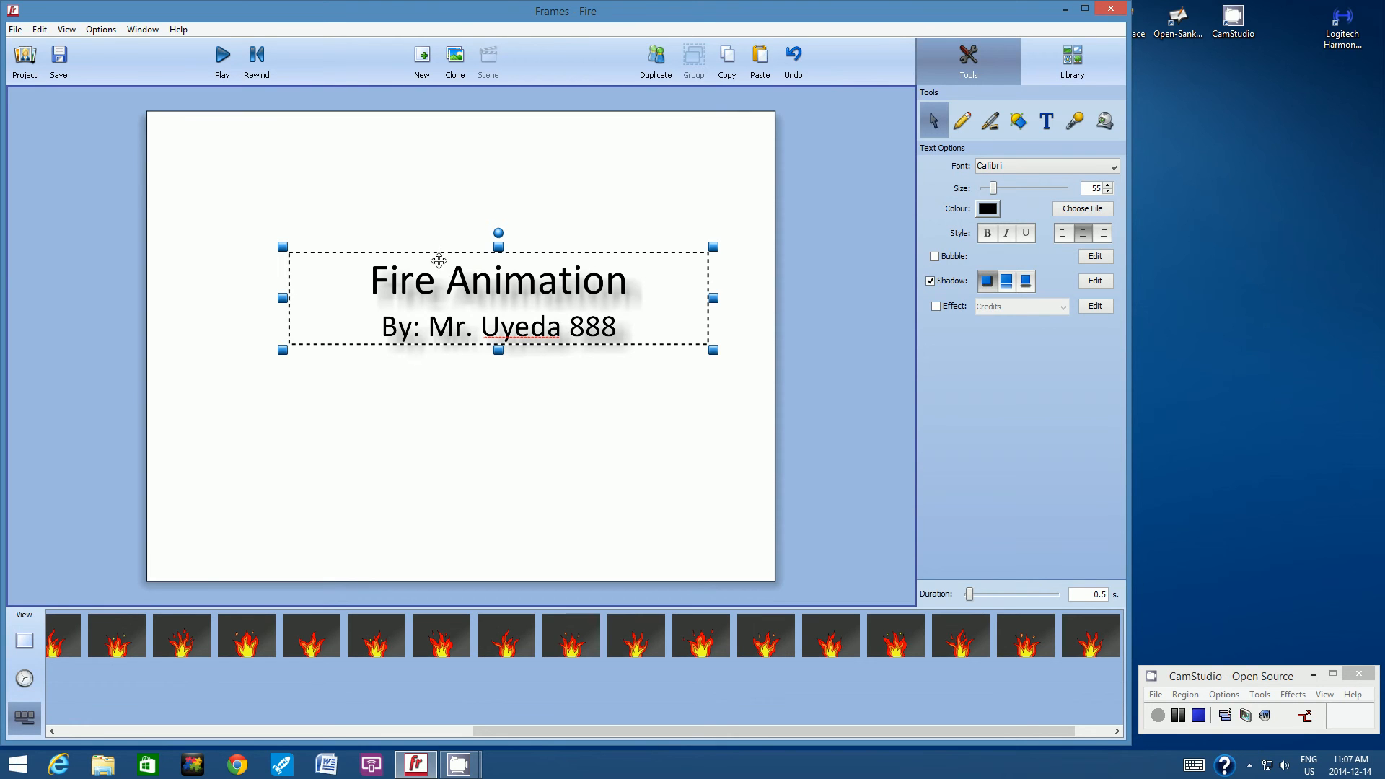
left_click_drag(452, 257, 416, 299)
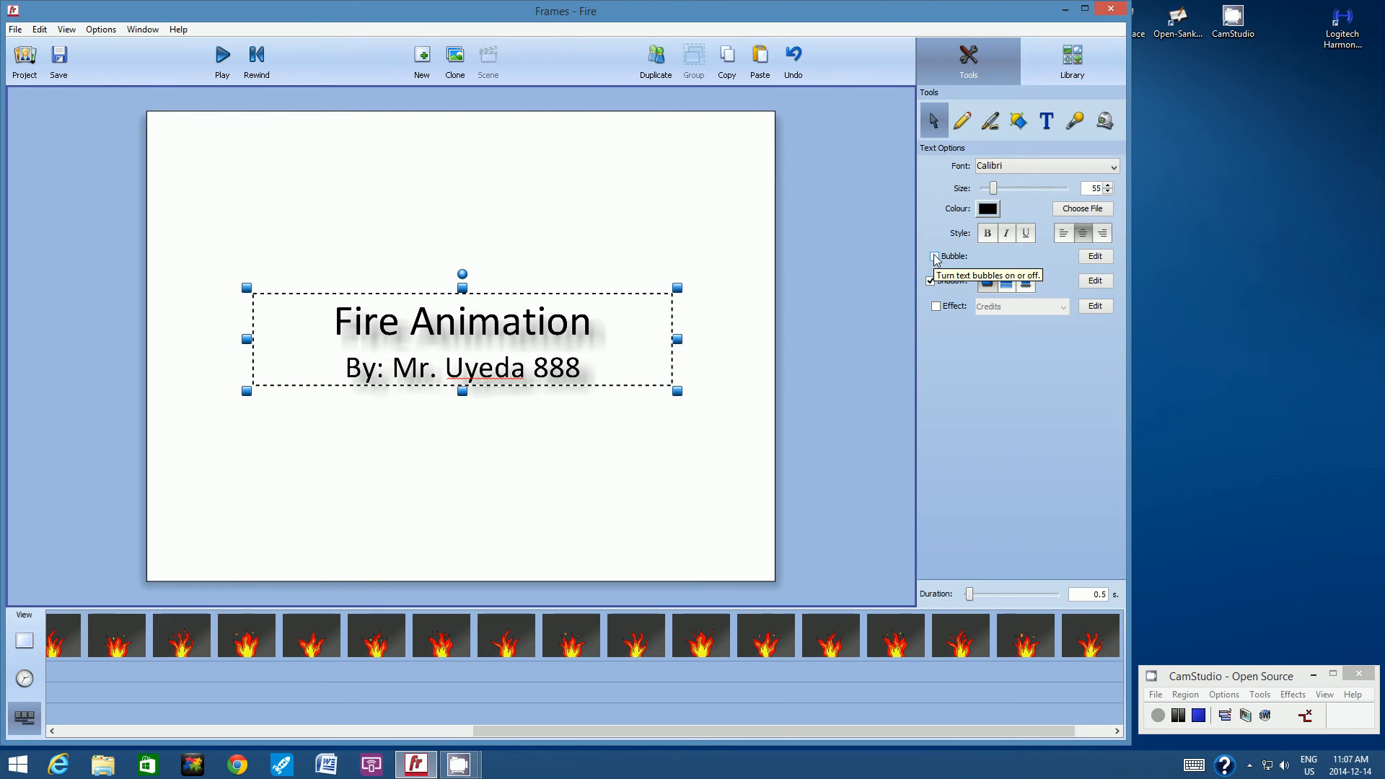
Try orange as the title text's colour and settle on red.
left_click(996, 209)
left_click(997, 251)
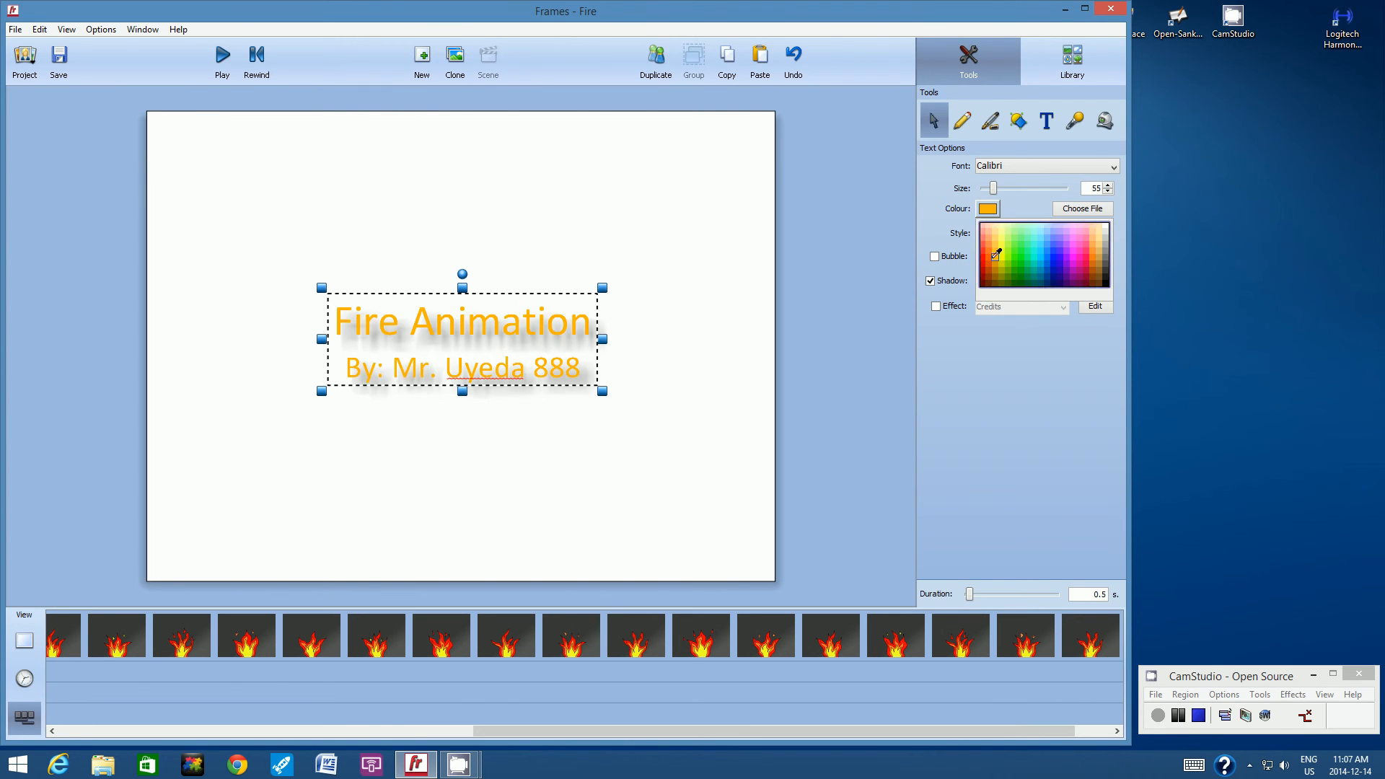
left_click(998, 215)
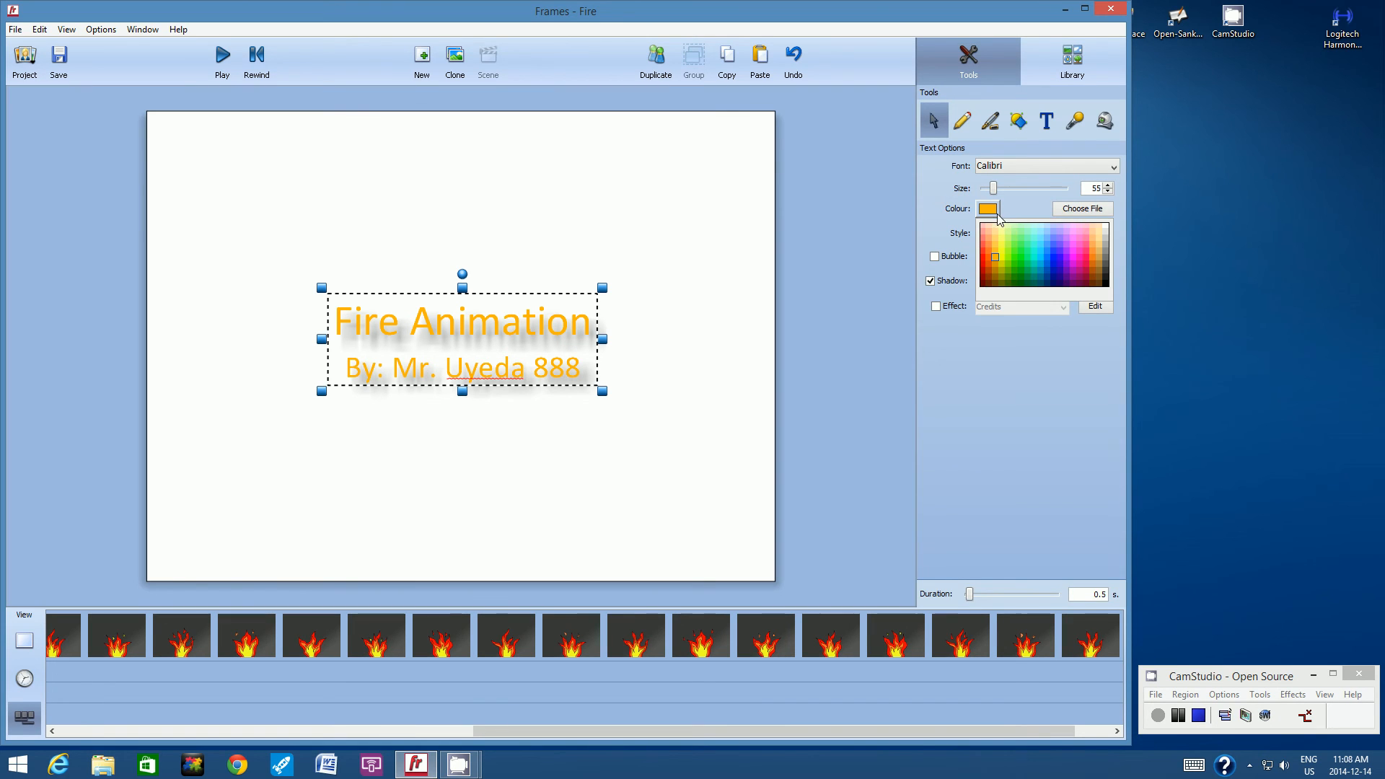
left_click(983, 264)
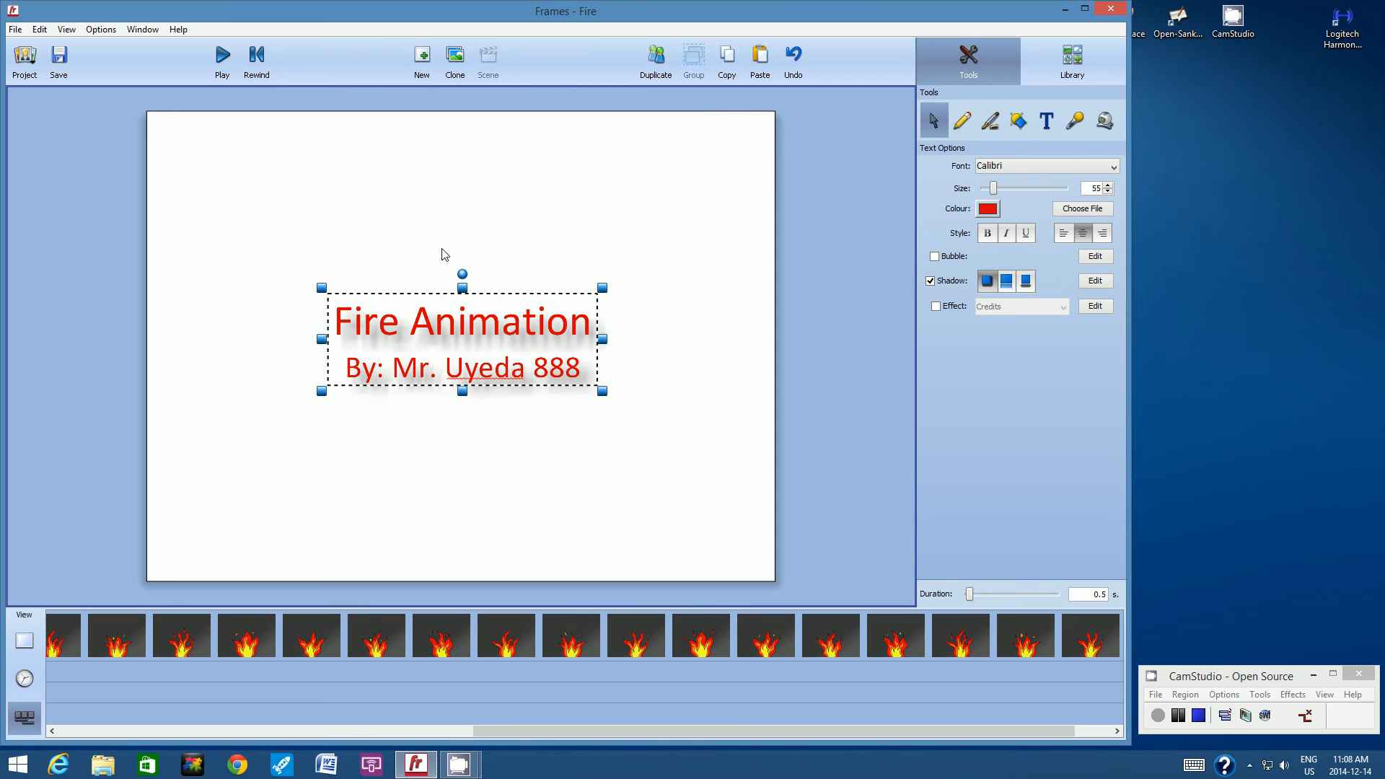
Deselect the text, try black and yellow as the title frame's solid background colour, and settle on orange.
left_click(575, 194)
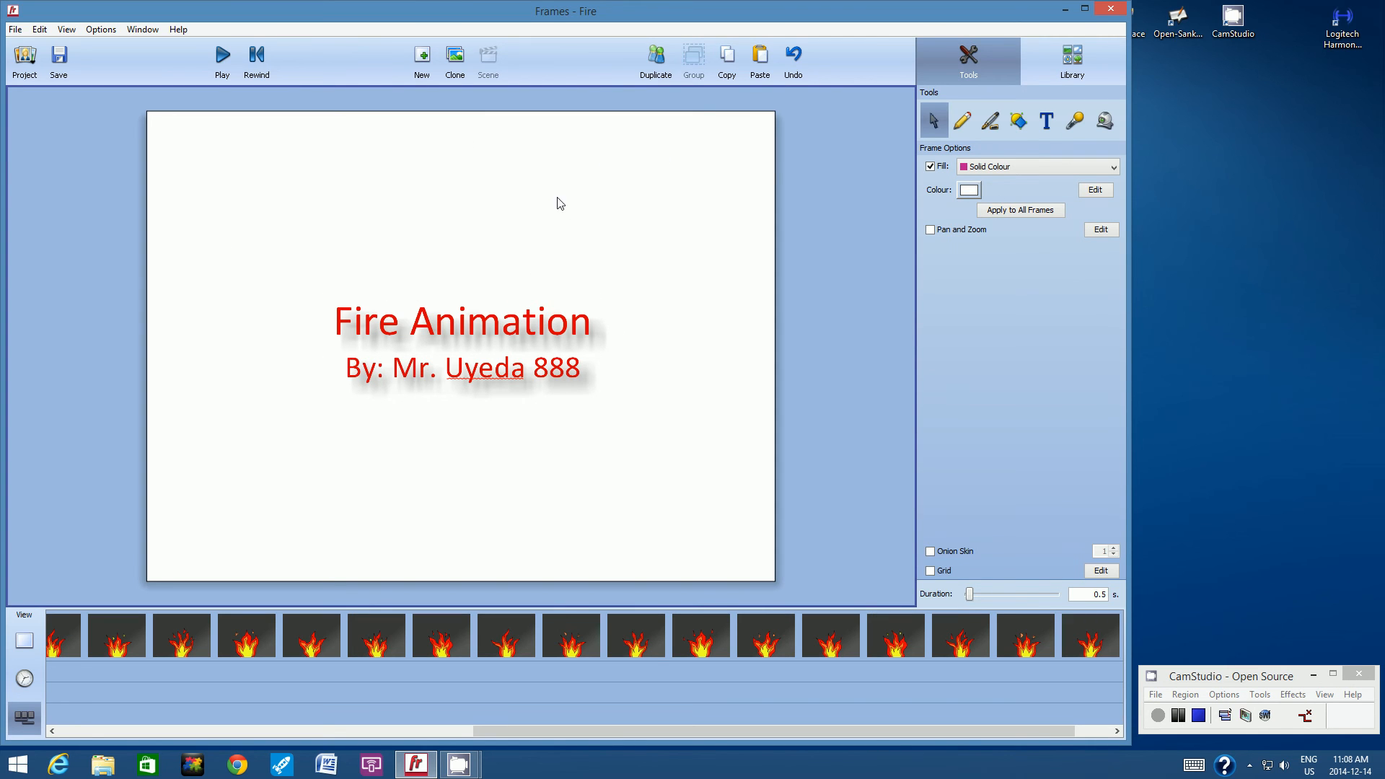
left_click(968, 190)
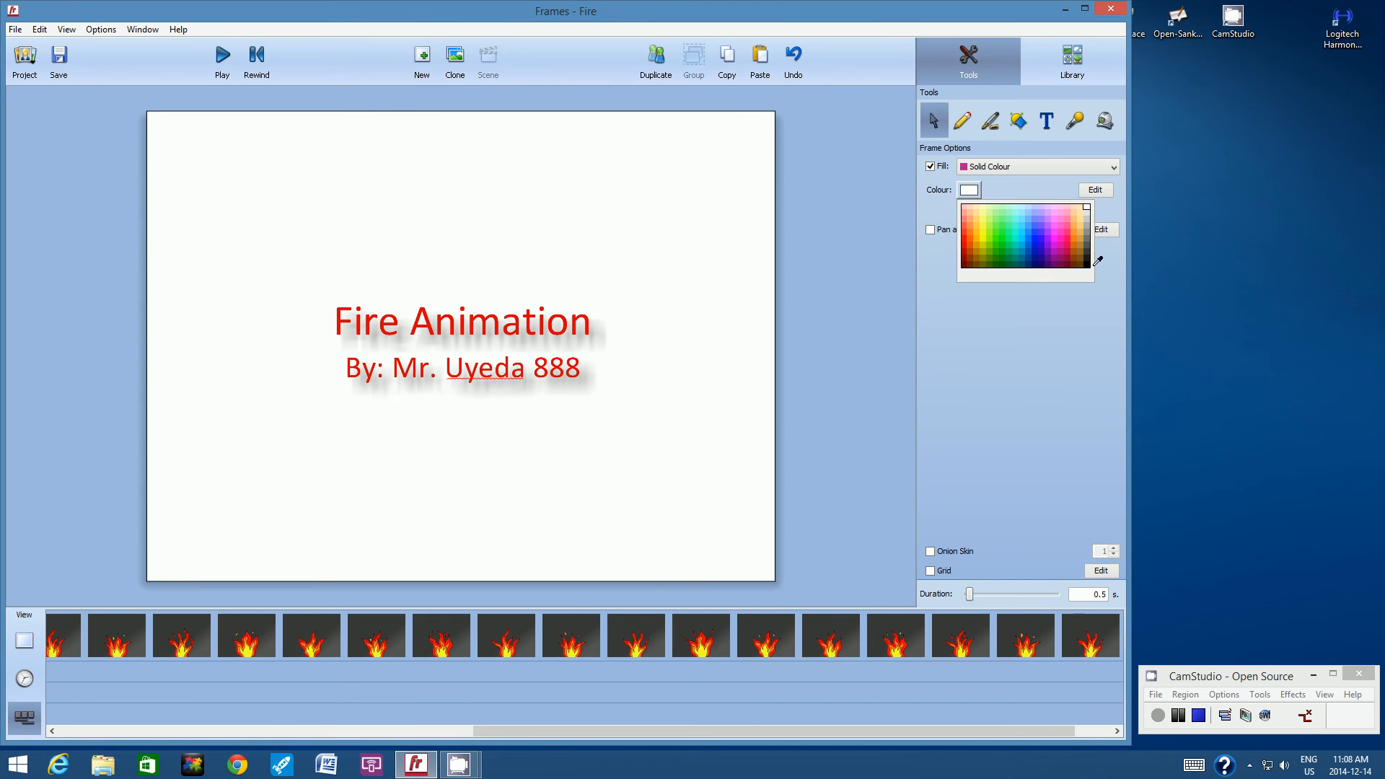
left_click(1089, 264)
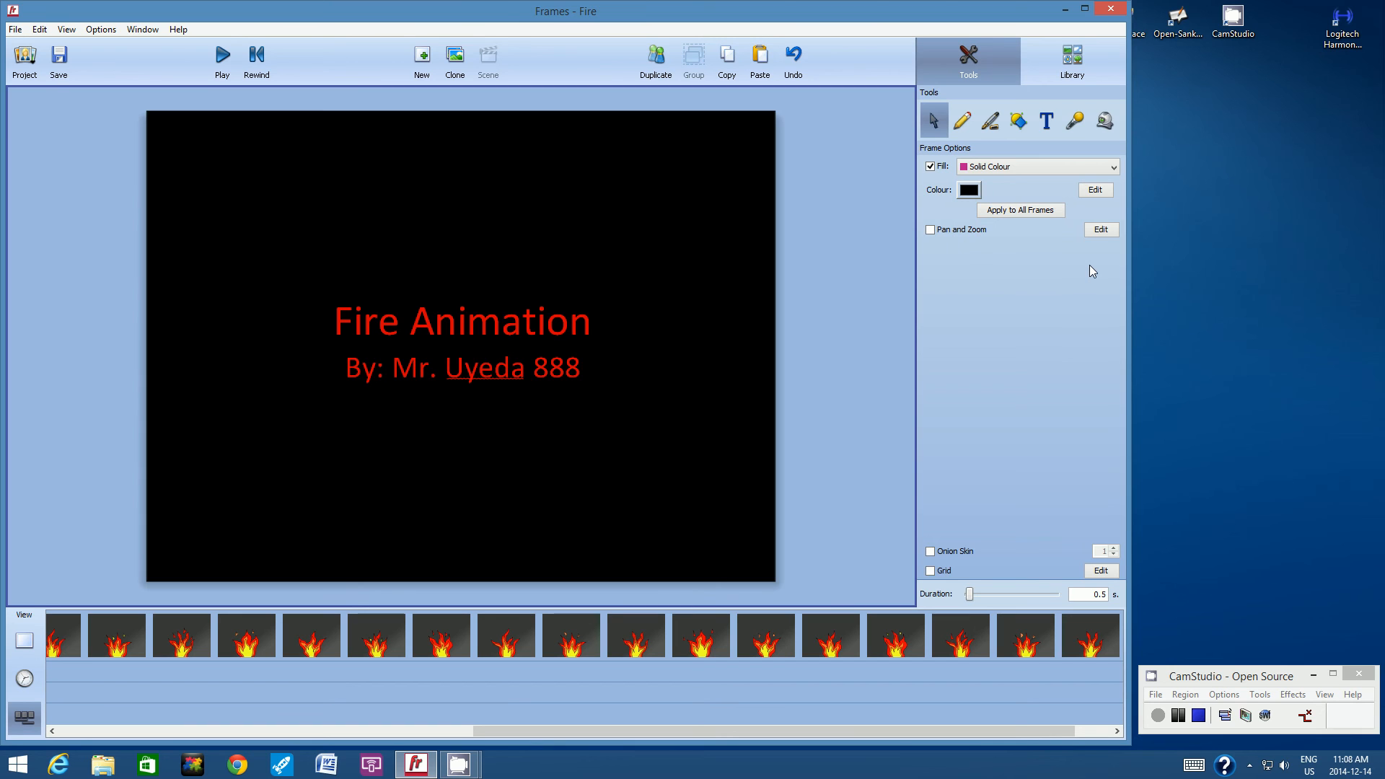
left_click(975, 192)
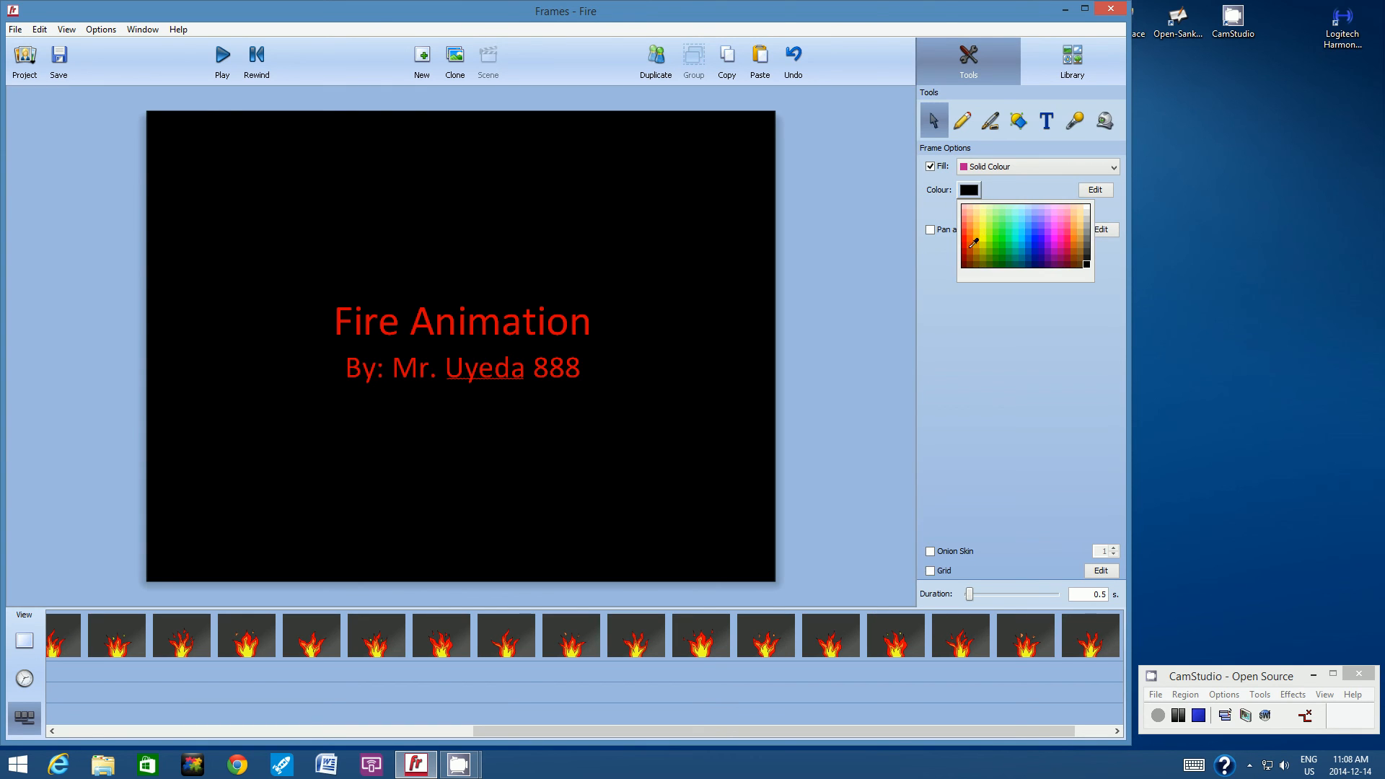
left_click(987, 238)
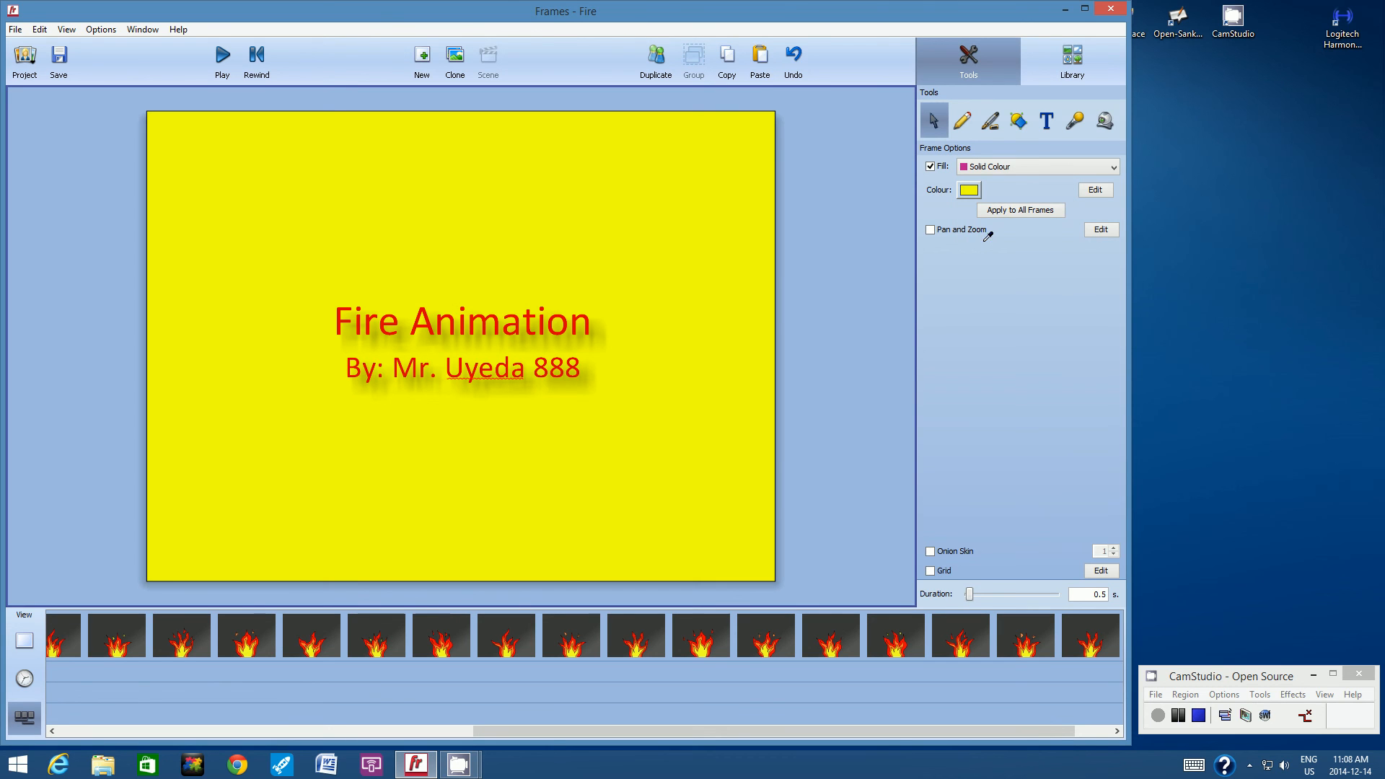
left_click(973, 191)
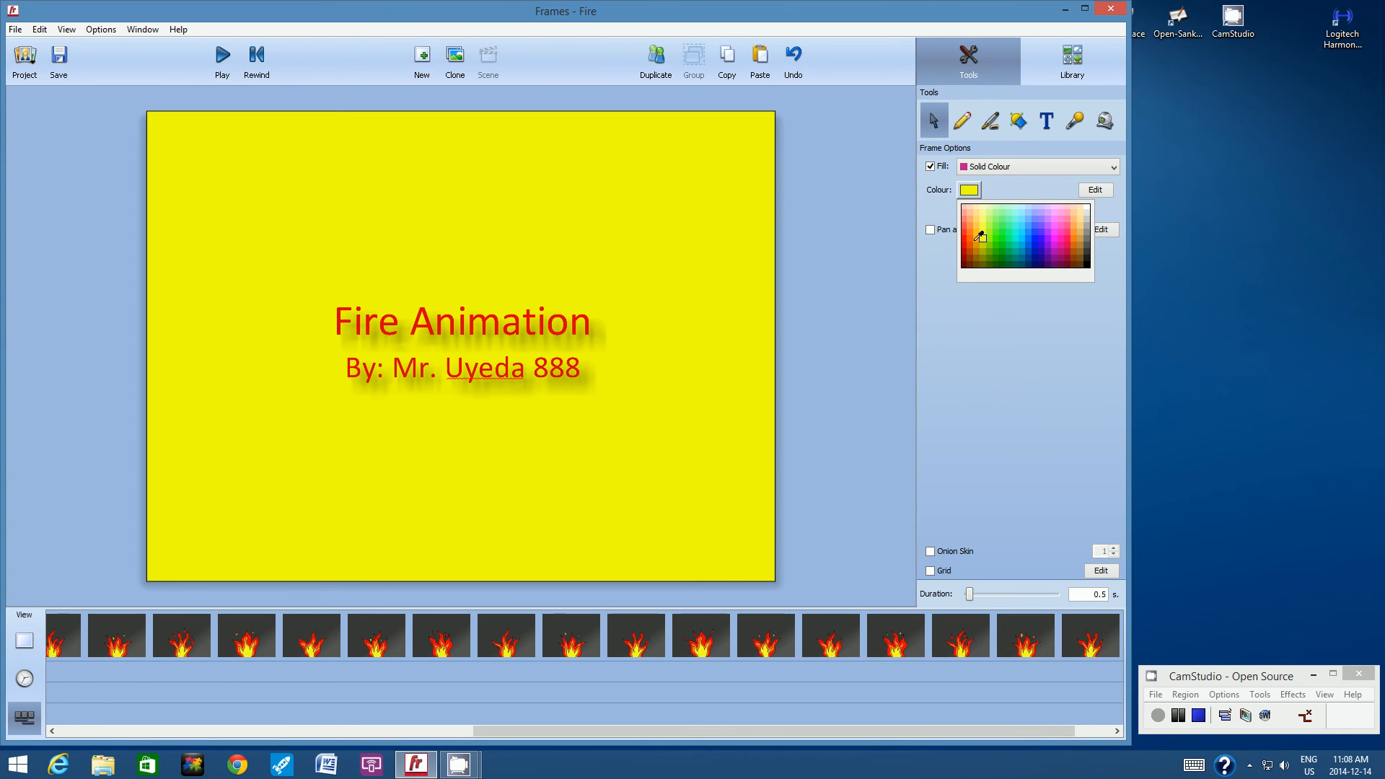
left_click(978, 235)
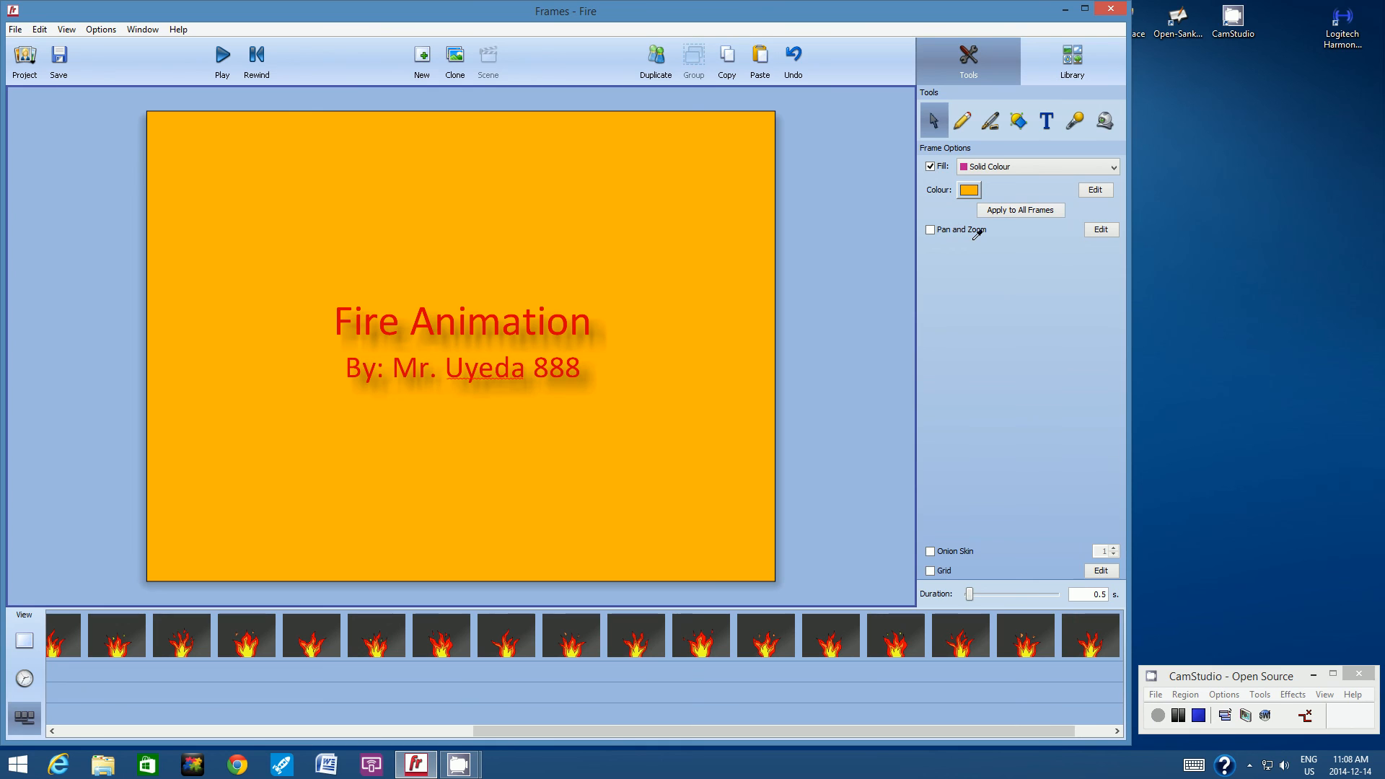